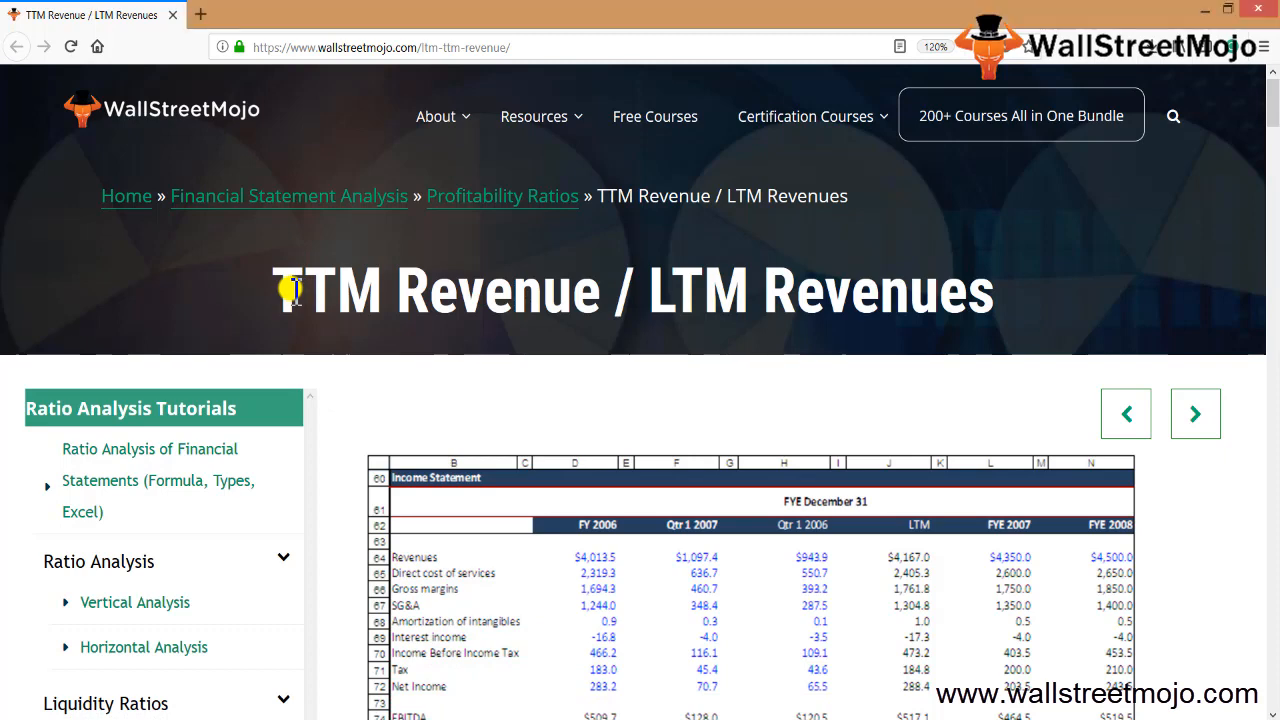
- Highlight the TTM and LTM terms in the WallStreetMojo article title
drag(292, 290, 458, 288)
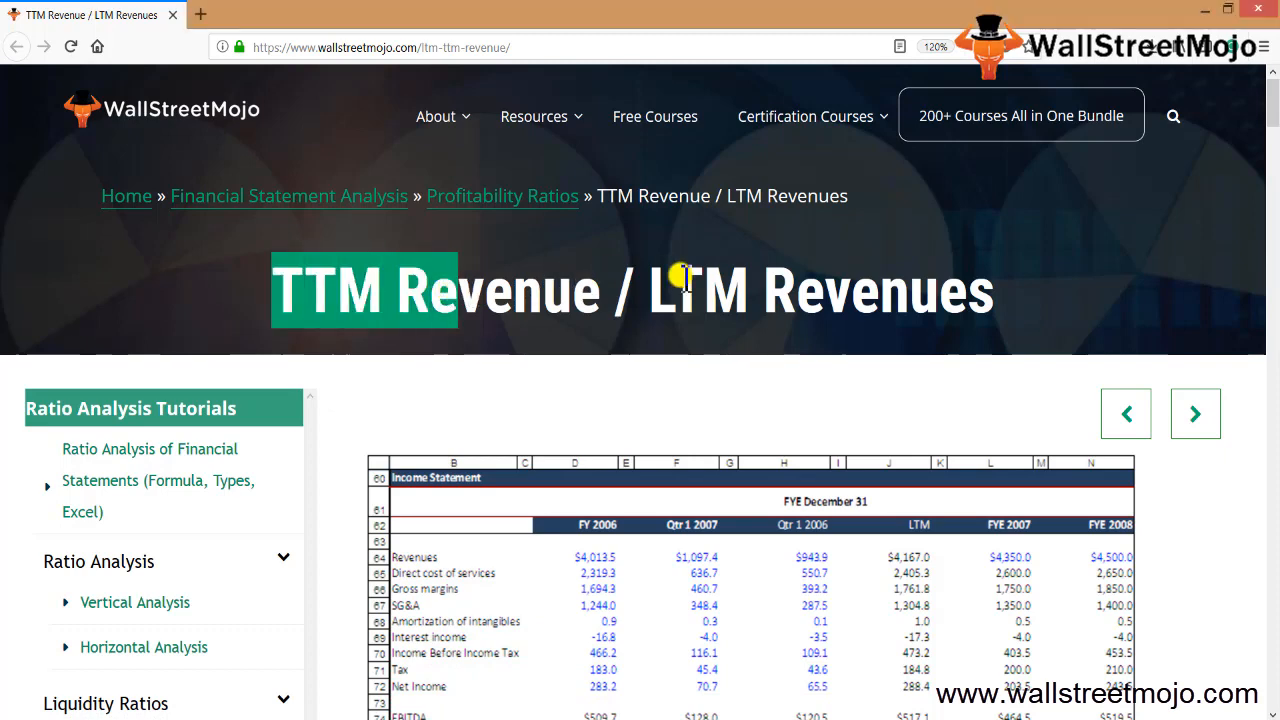
drag(672, 290, 878, 290)
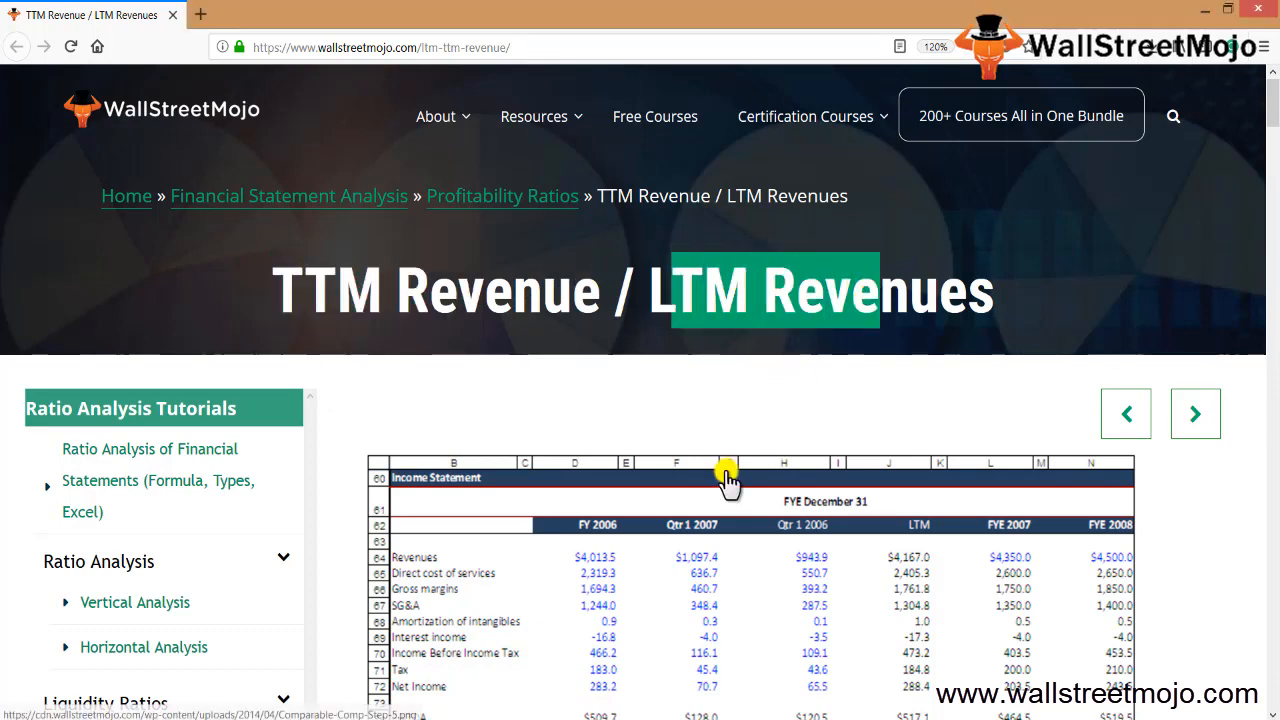
scroll(727, 480, down, 1)
scroll(727, 480, down, 1)
scroll(727, 480, down, 1)
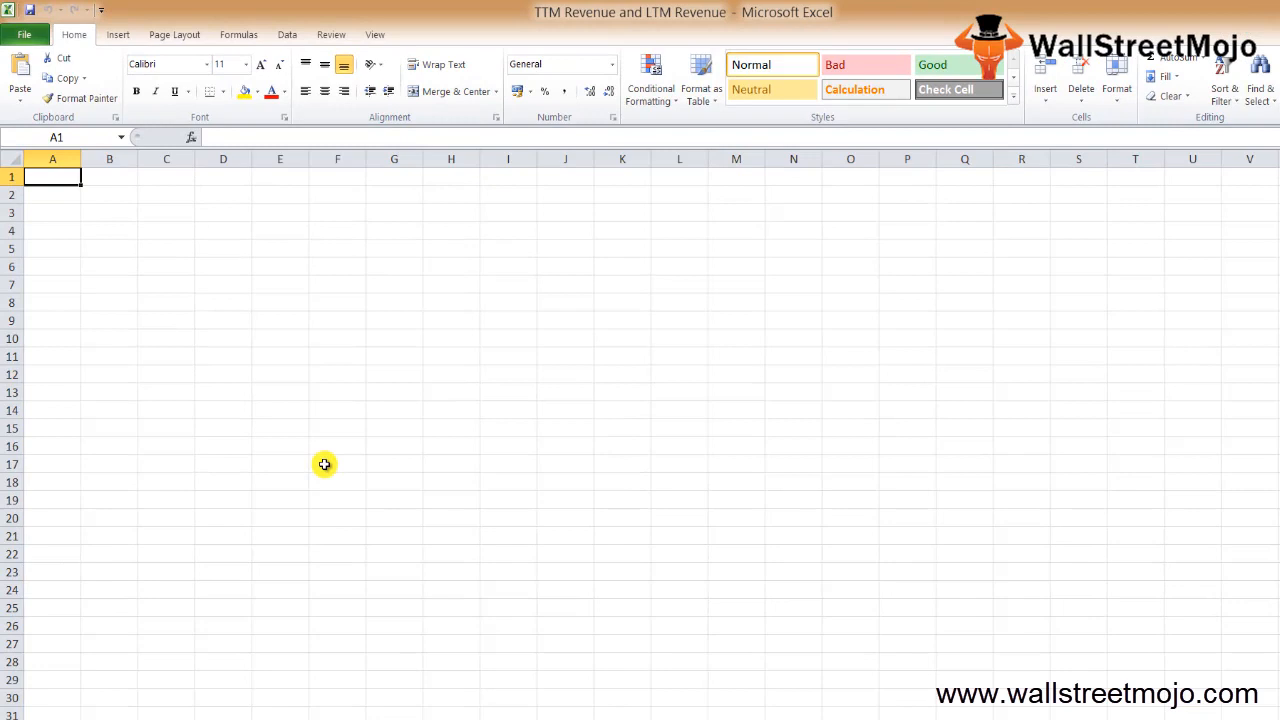
- Enter LTM in B3 and its definition Last twelve months in C3
click(109, 208)
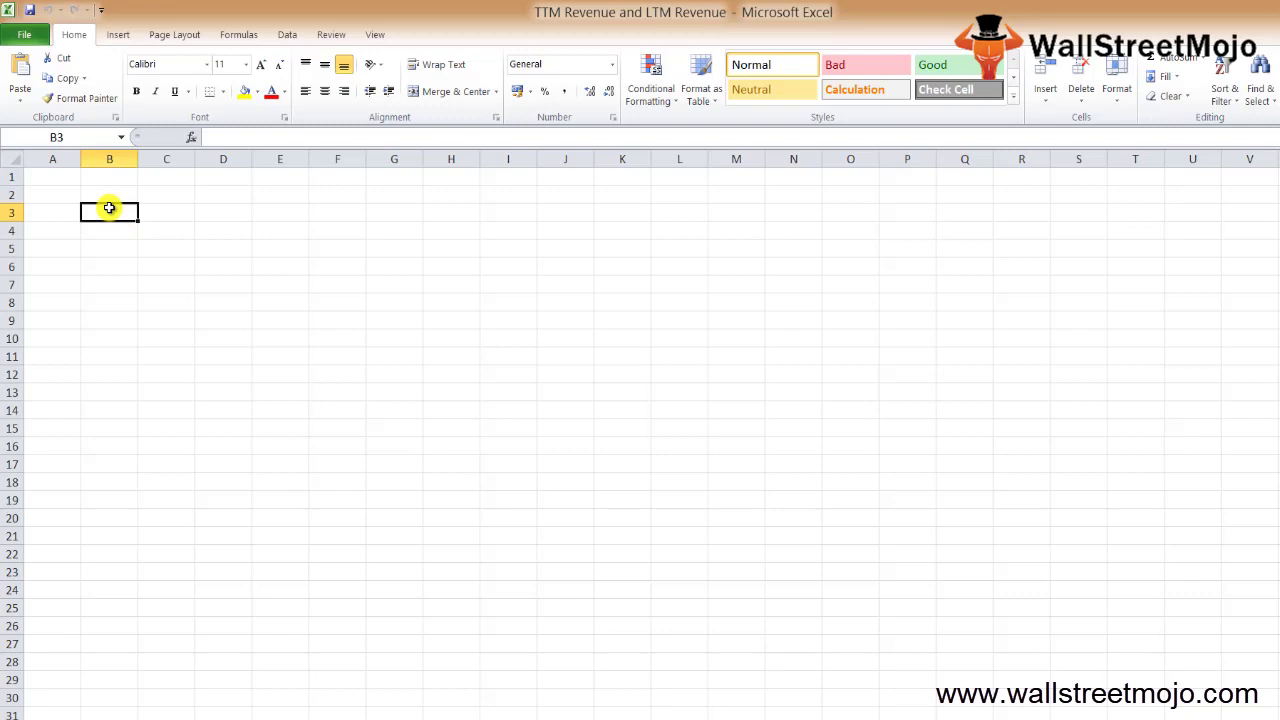
key(Up)
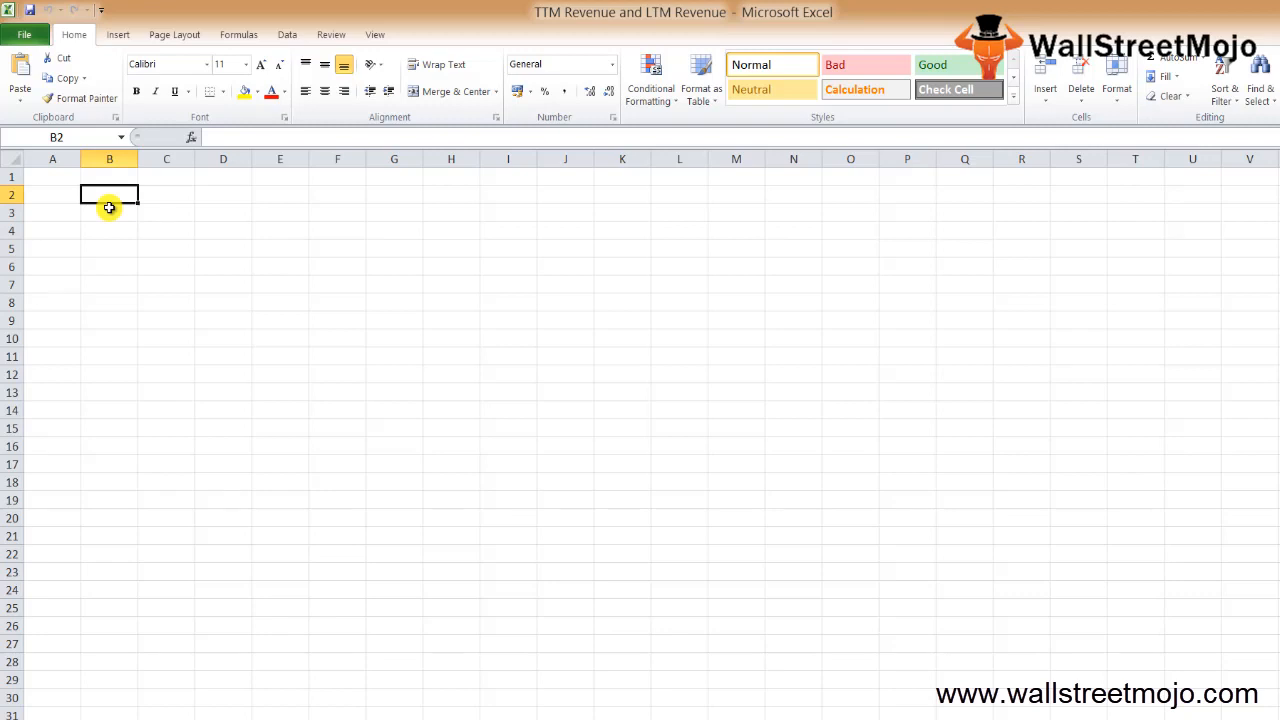
click(109, 207)
text(LT)
key(BackSpace)
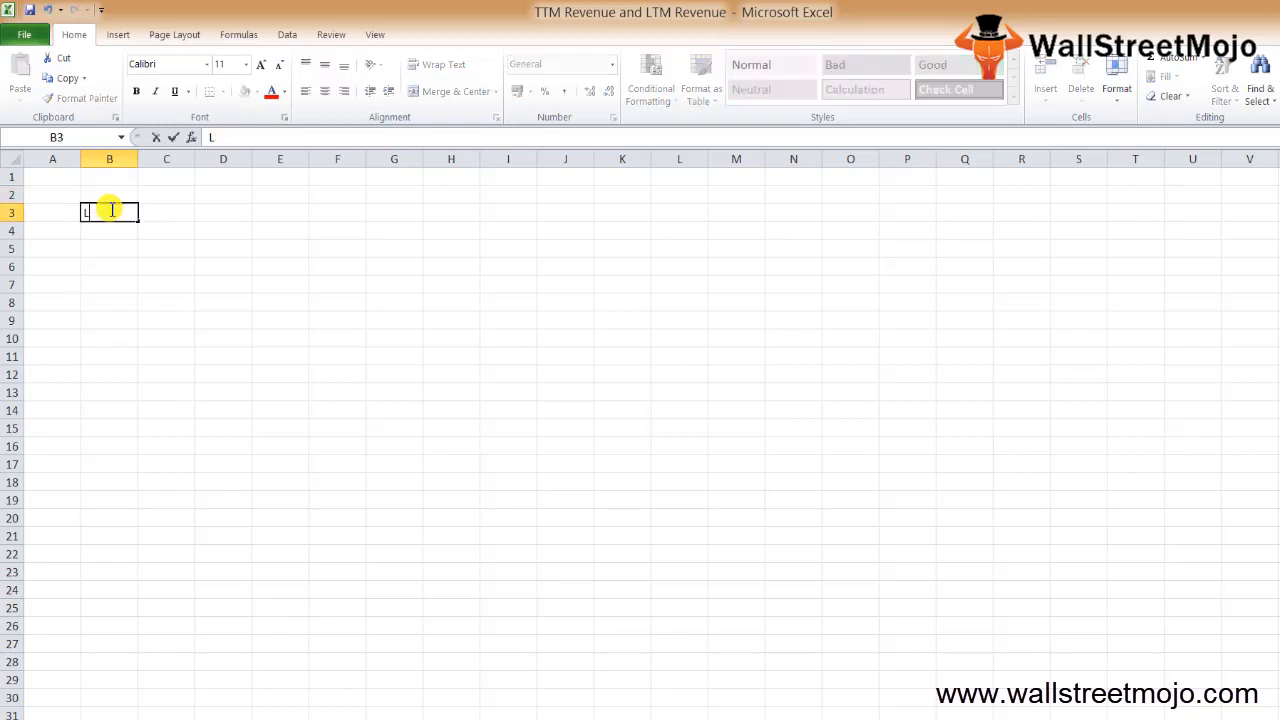
text(TM)
key(BackSpace)
key(BackSpace)
text(RTM)
key(BackSpace)
key(BackSpace)
key(BackSpace)
text(TM)
key(Return)
key(Up)
key(Right)
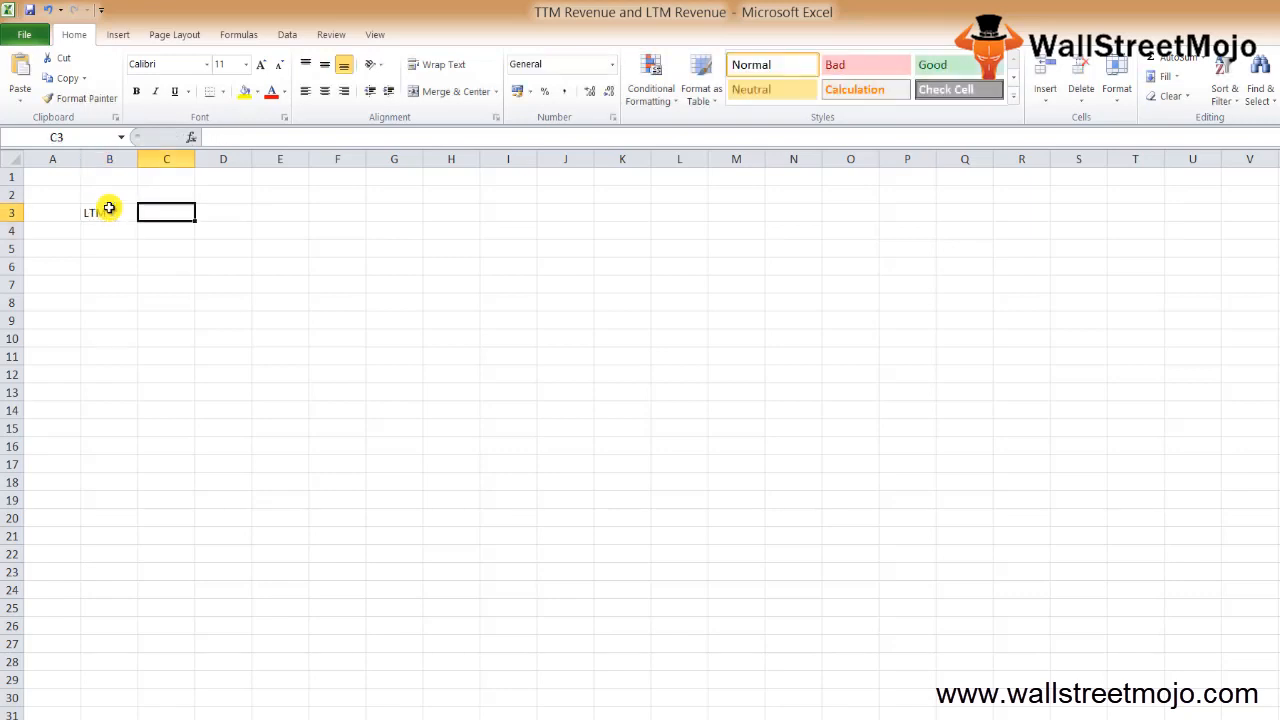
text(Last tw)
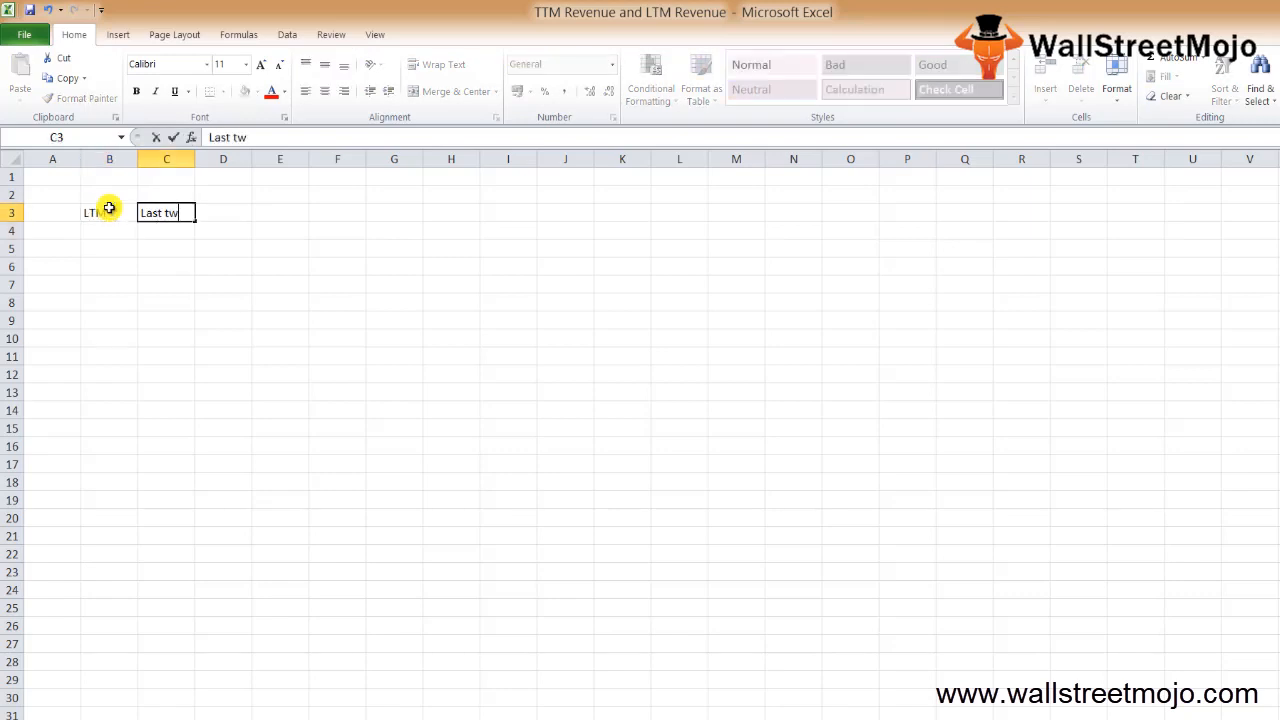
text(elve months)
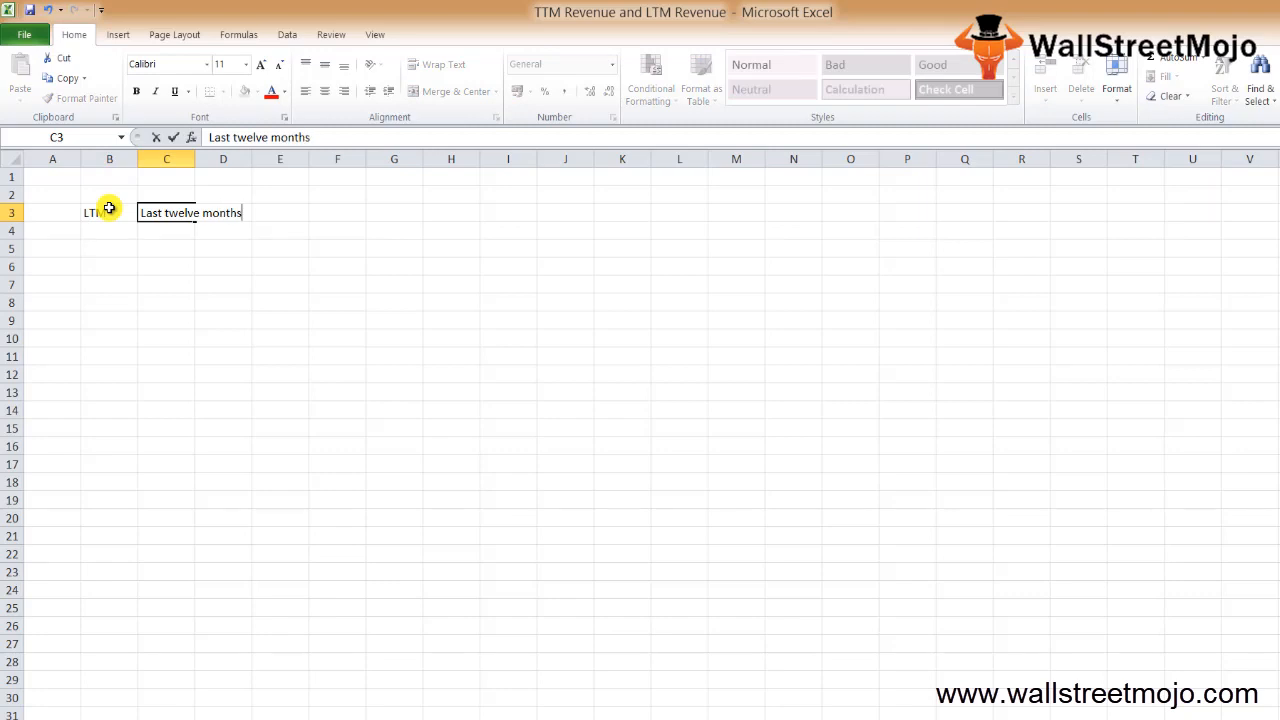
key(Return)
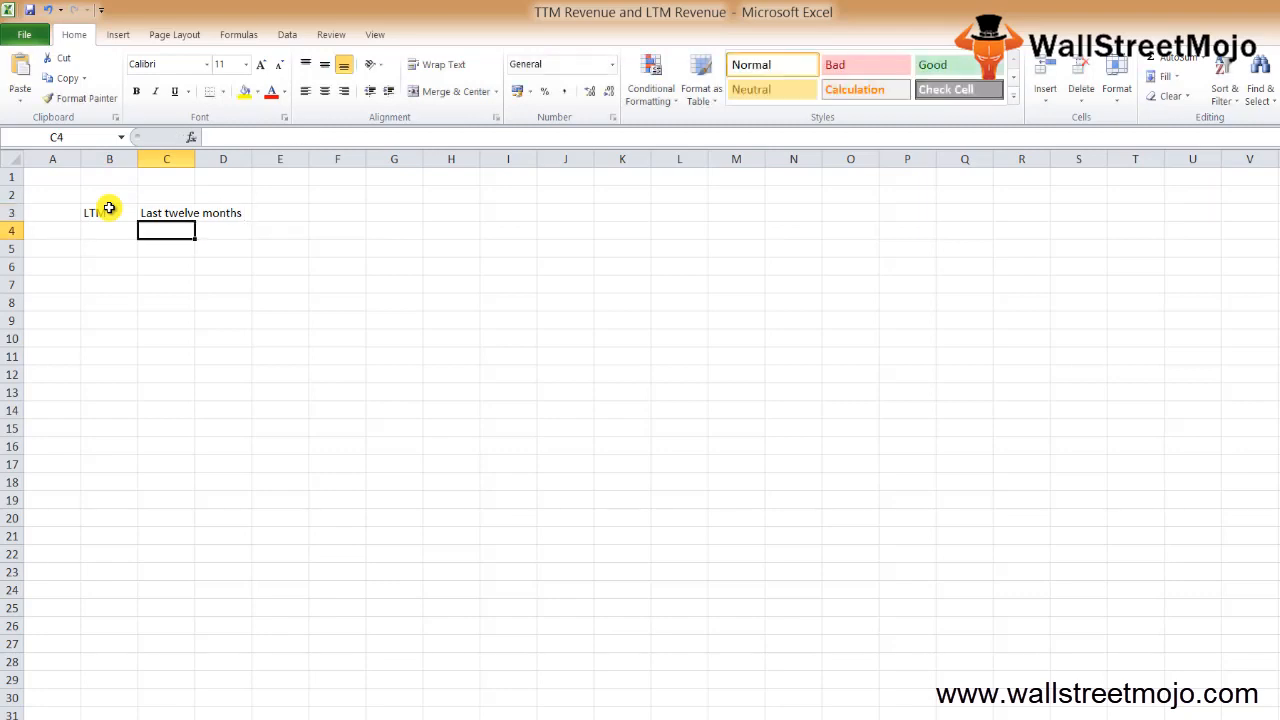
- Enter Revenue in E3 and TTM Revenue in F3
key(Left)
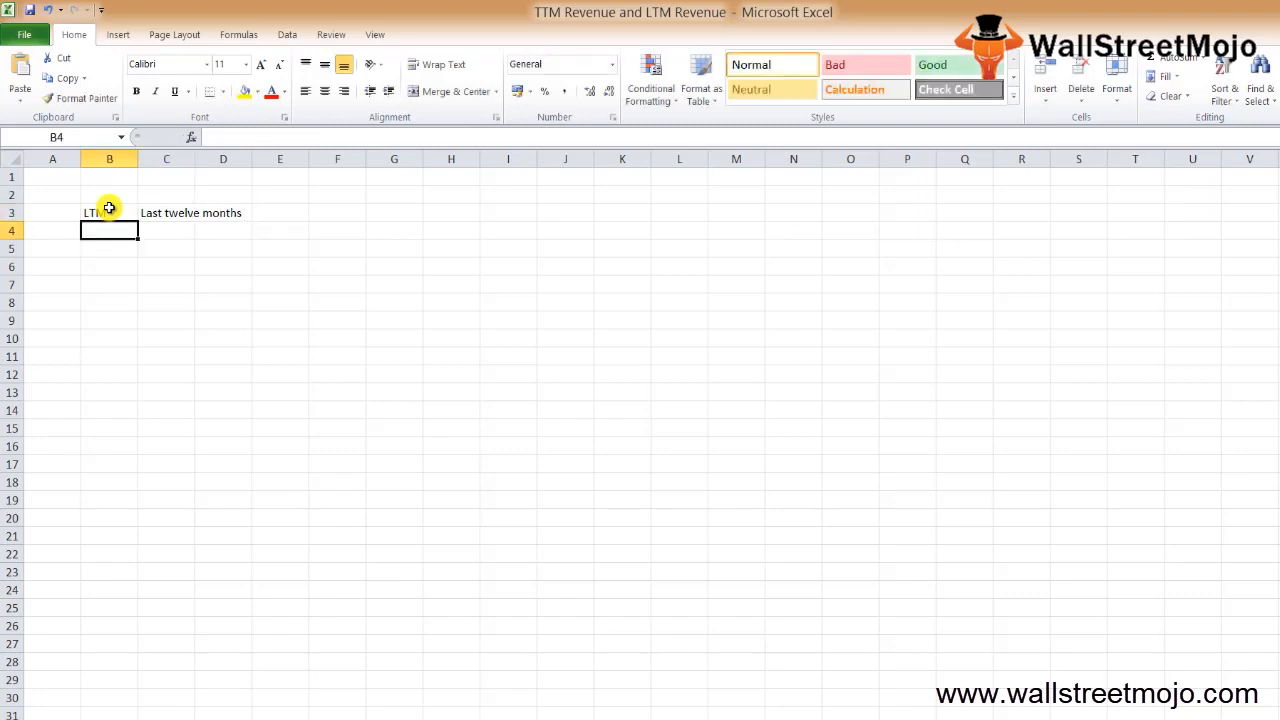
key(Up)
key(Right)
key(Right)
key(Right)
key(Right)
key(Left)
key(F2)
text(Rv)
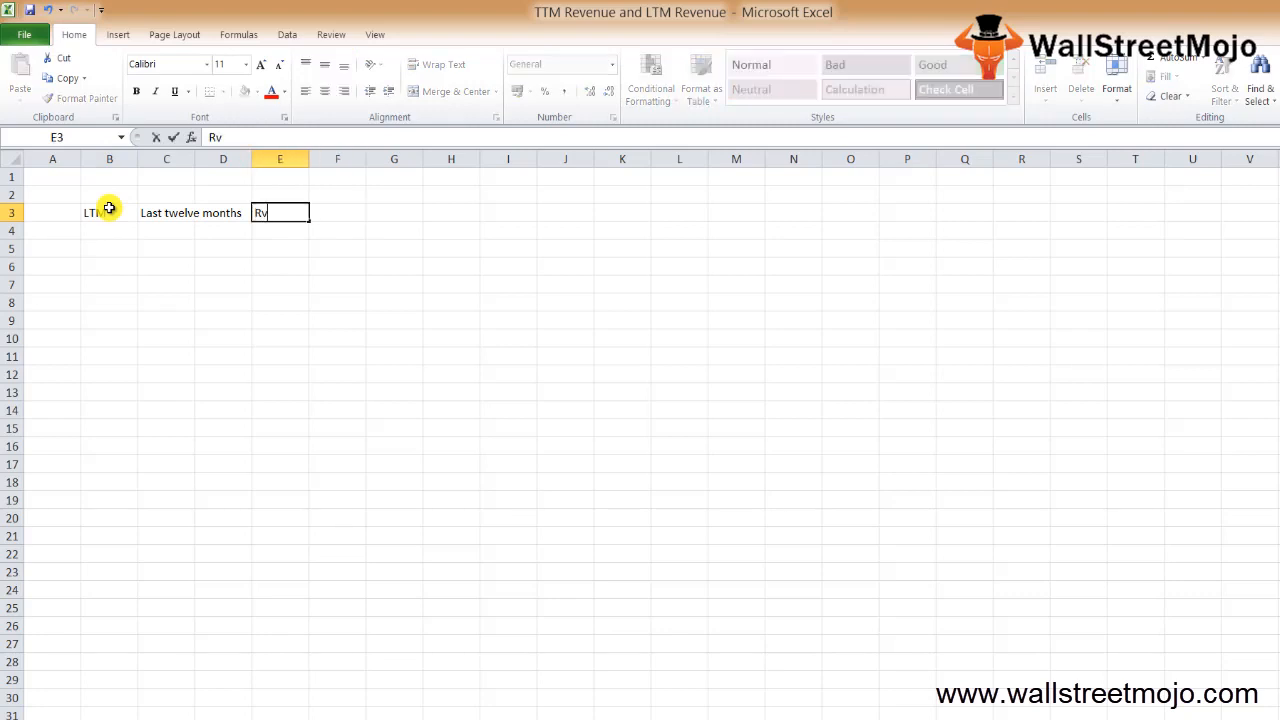
text(e)
key(BackSpace)
key(BackSpace)
text(evenue)
key(Tab)
key(Tab)
key(Left)
text(T)
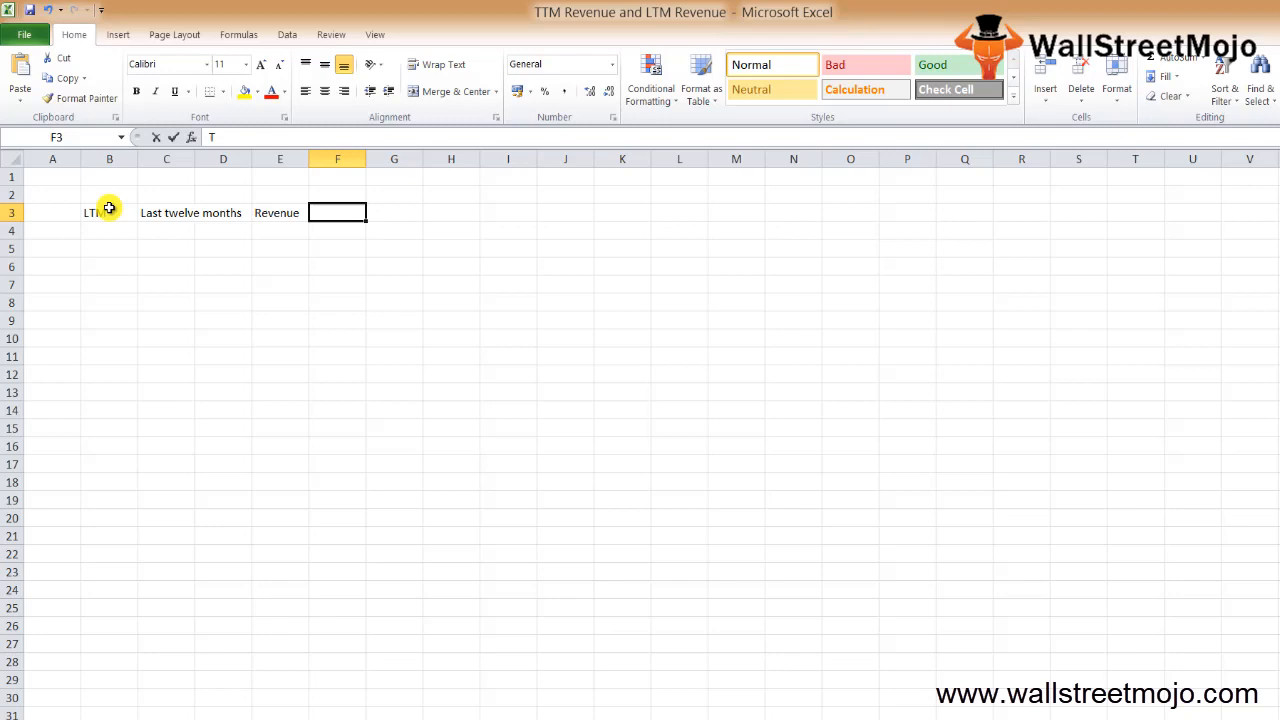
text(TM Rev)
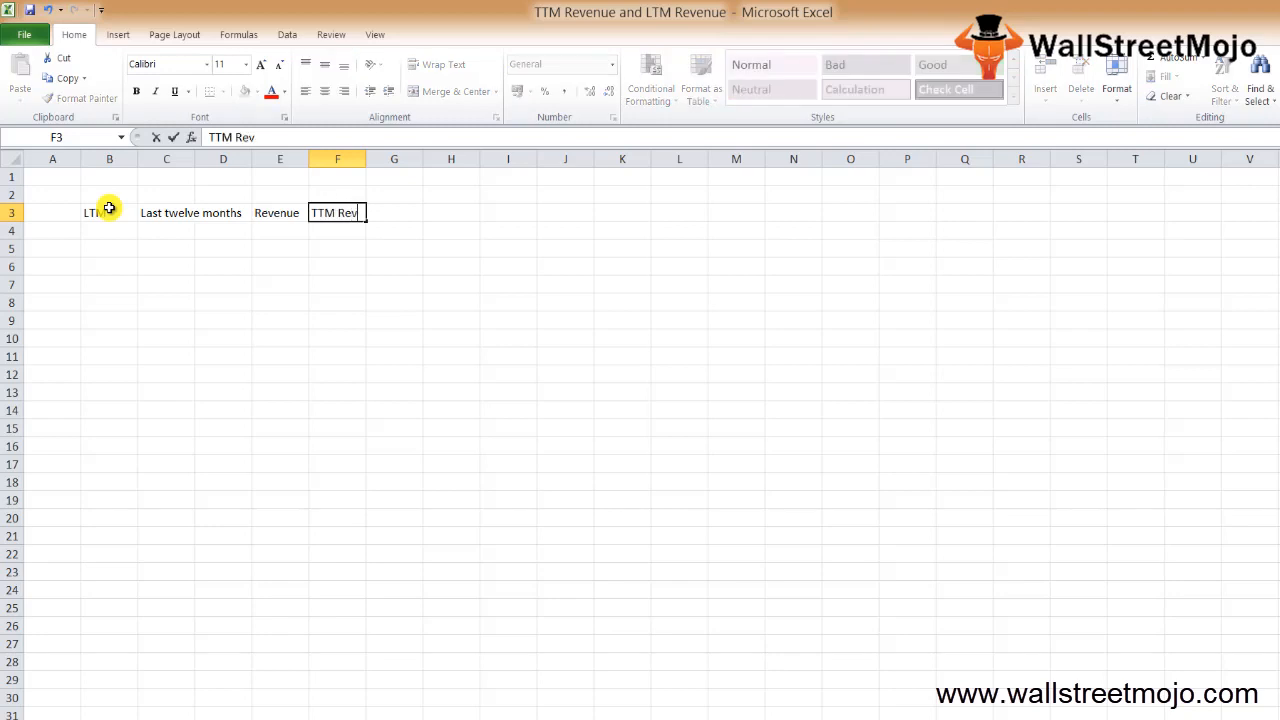
text(enue)
key(Up)
- Enter the definition Trailing twelve months in H3
key(Right)
key(Right)
key(Down)
text(Re)
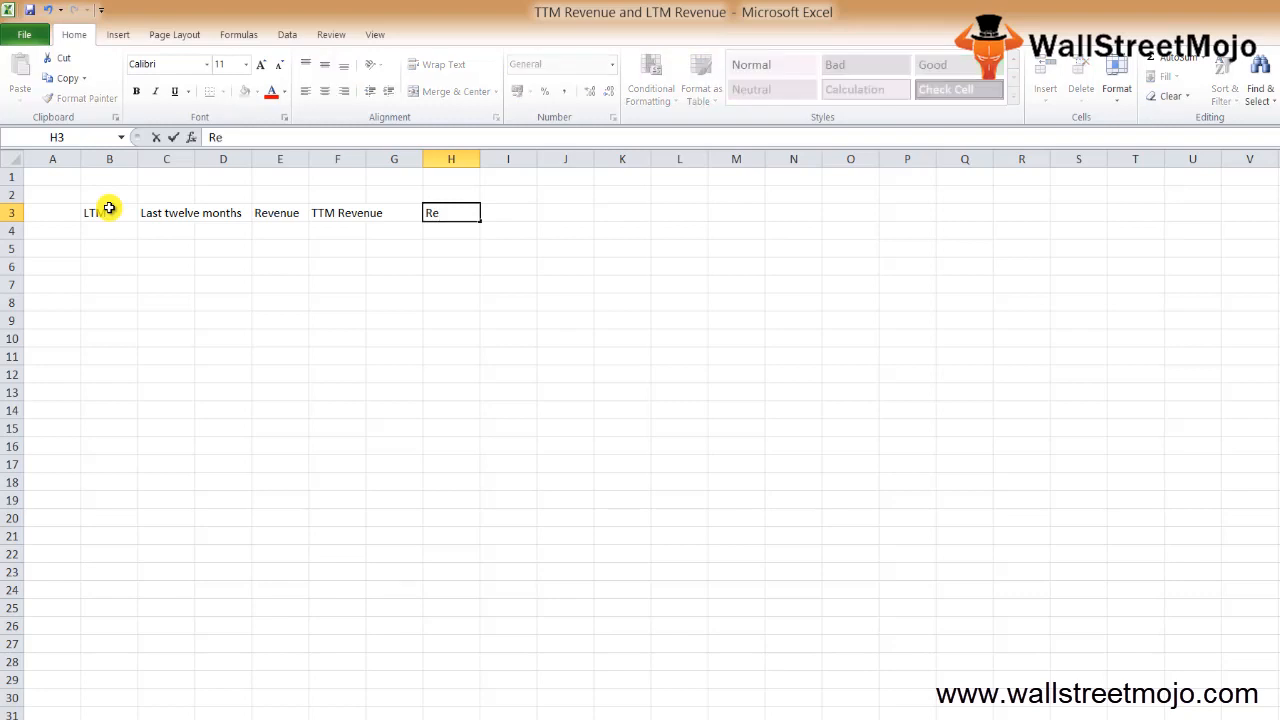
key(BackSpace)
key(BackSpace)
text(Traili)
text(ng)
text( twelve )
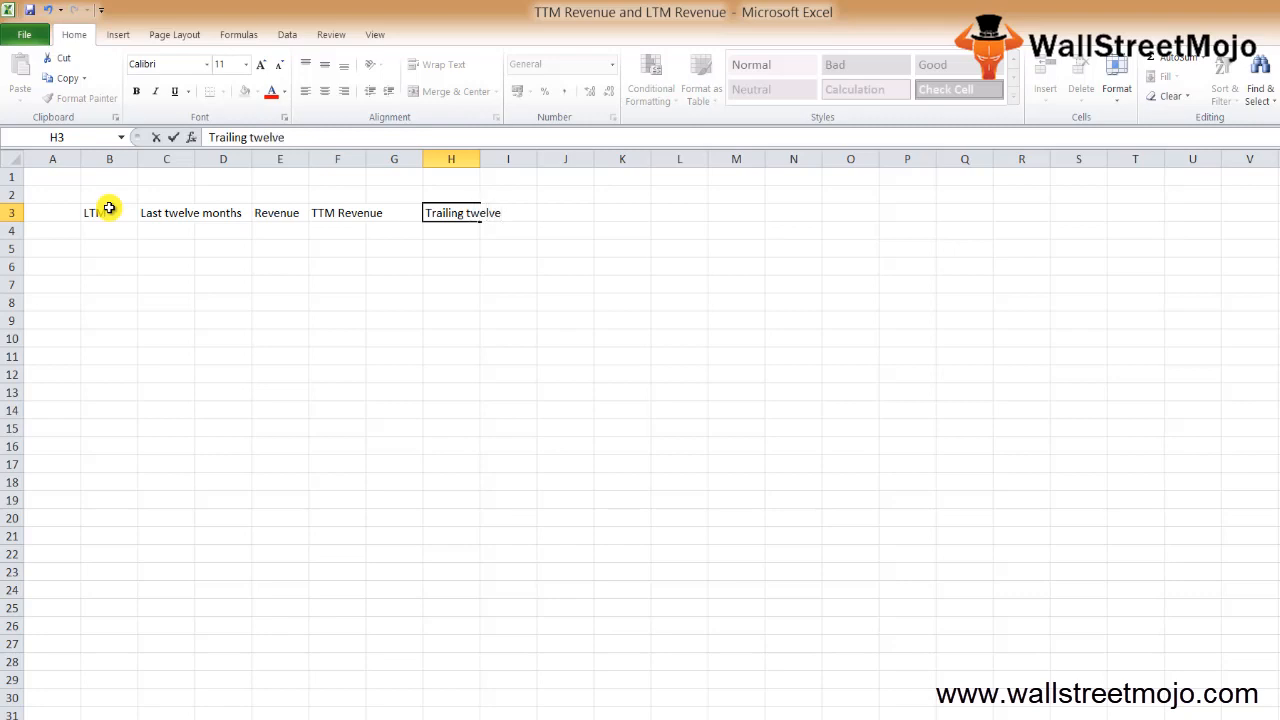
text(months)
key(Return)
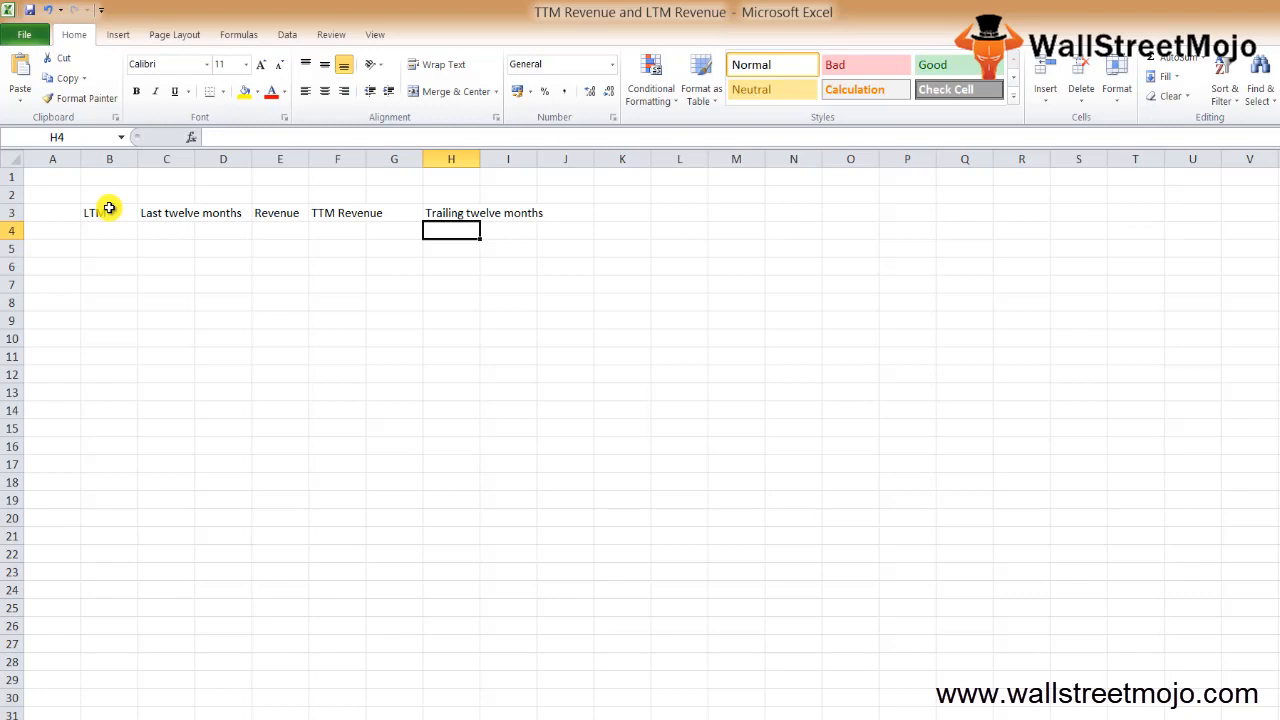
key(Left)
key(Left)
key(Left)
key(Left)
key(Left)
key(Left)
key(ctrl+space)
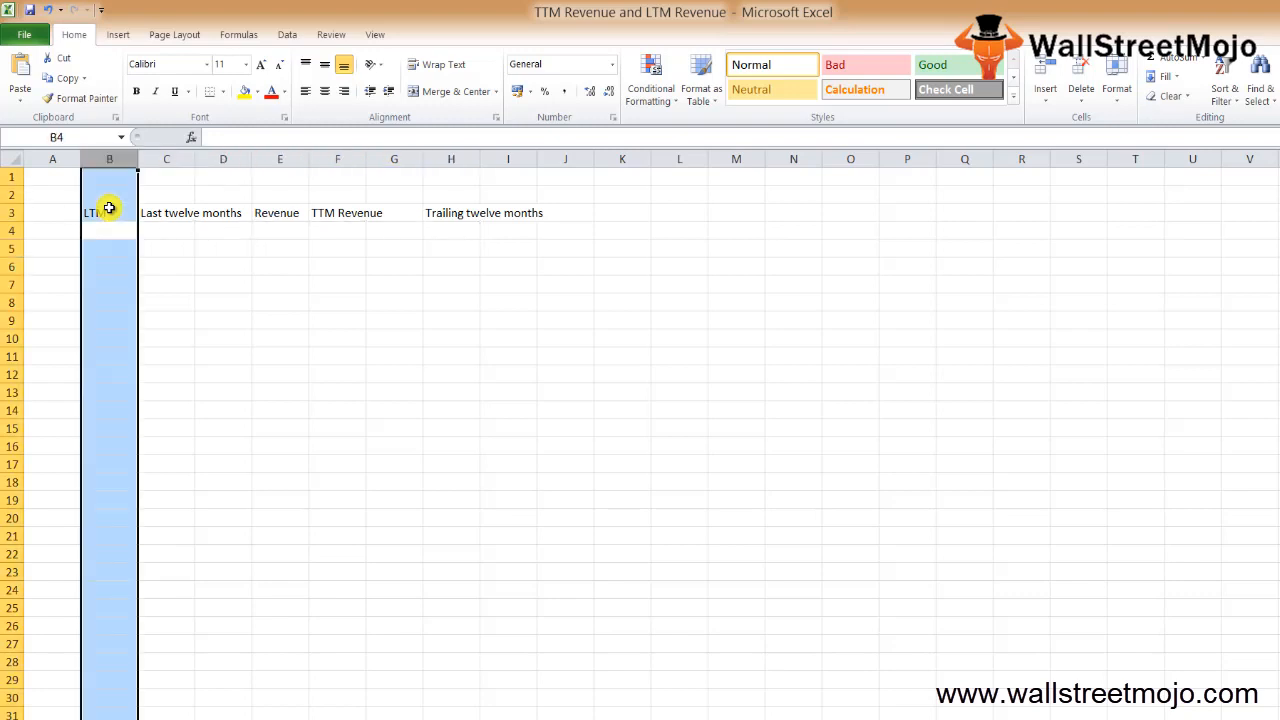
key(shift+Right)
key(shift+Right)
key(Right)
key(Right)
key(Right)
key(Right)
key(ctrl+space)
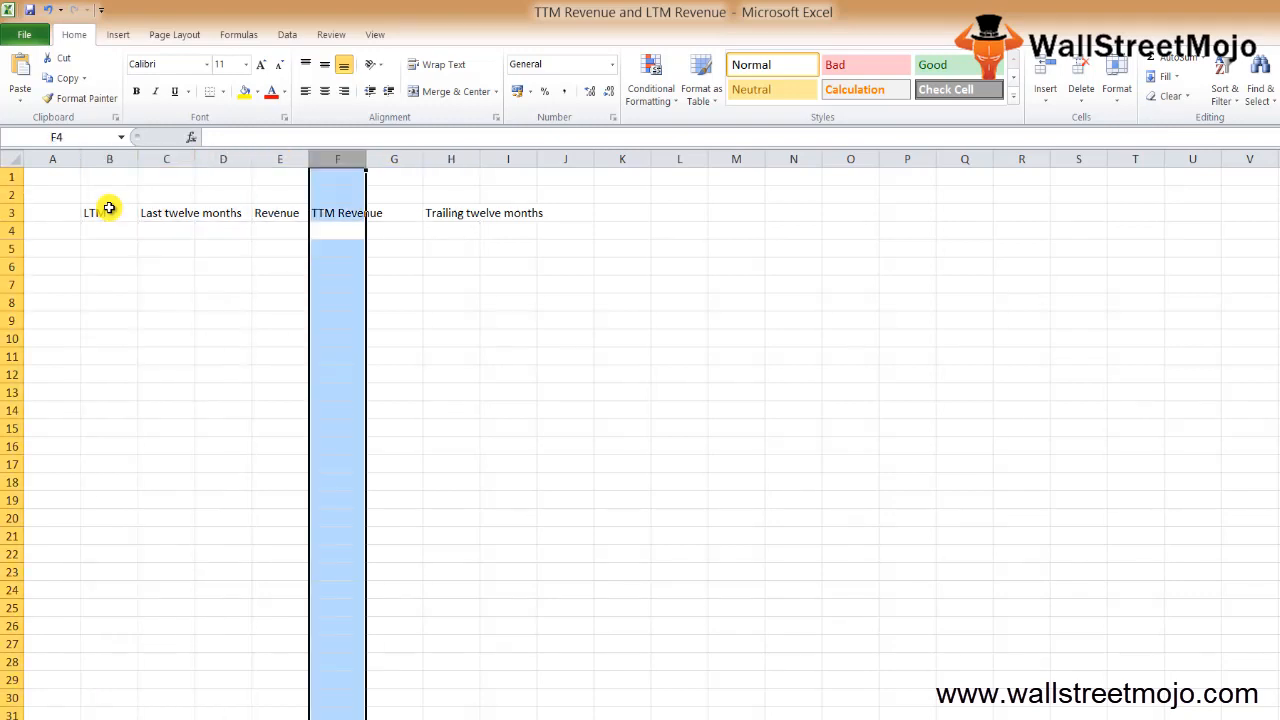
key(shift+Right)
key(shift+Right)
key(shift+Right)
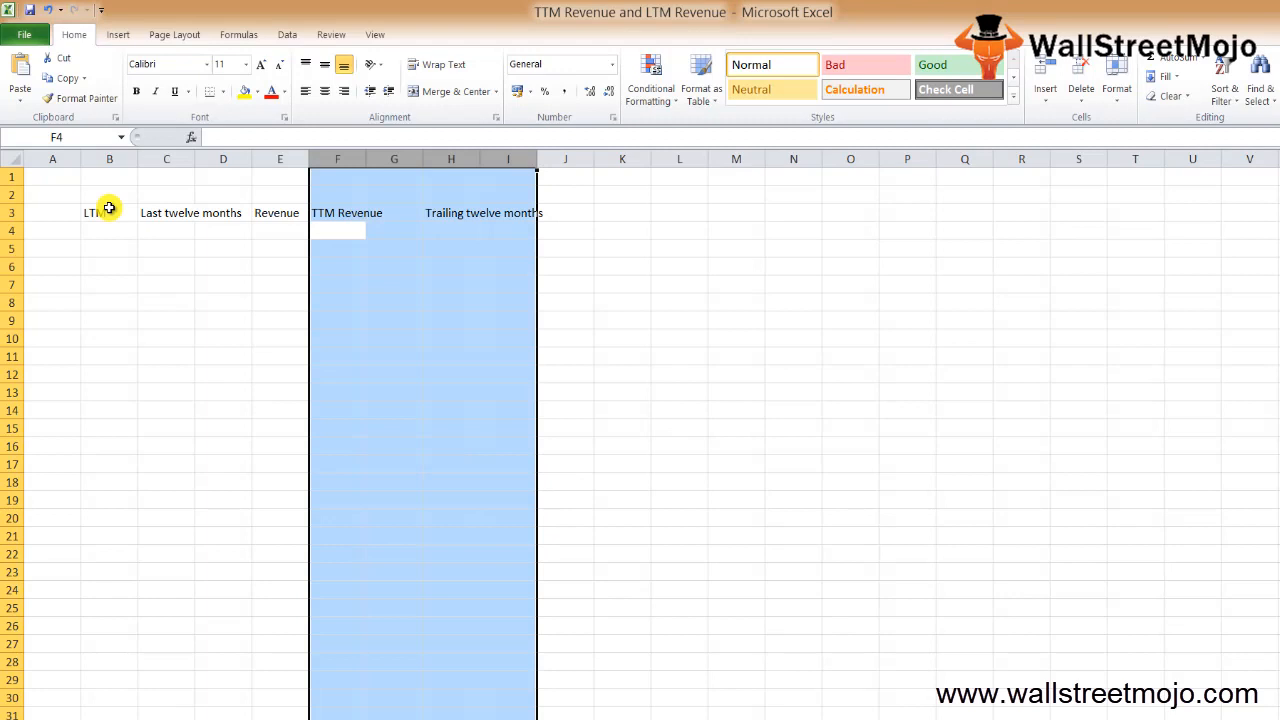
- Label cell C7 with LTM
key(Down)
key(Down)
key(Down)
key(Down)
key(Left)
key(Left)
key(Left)
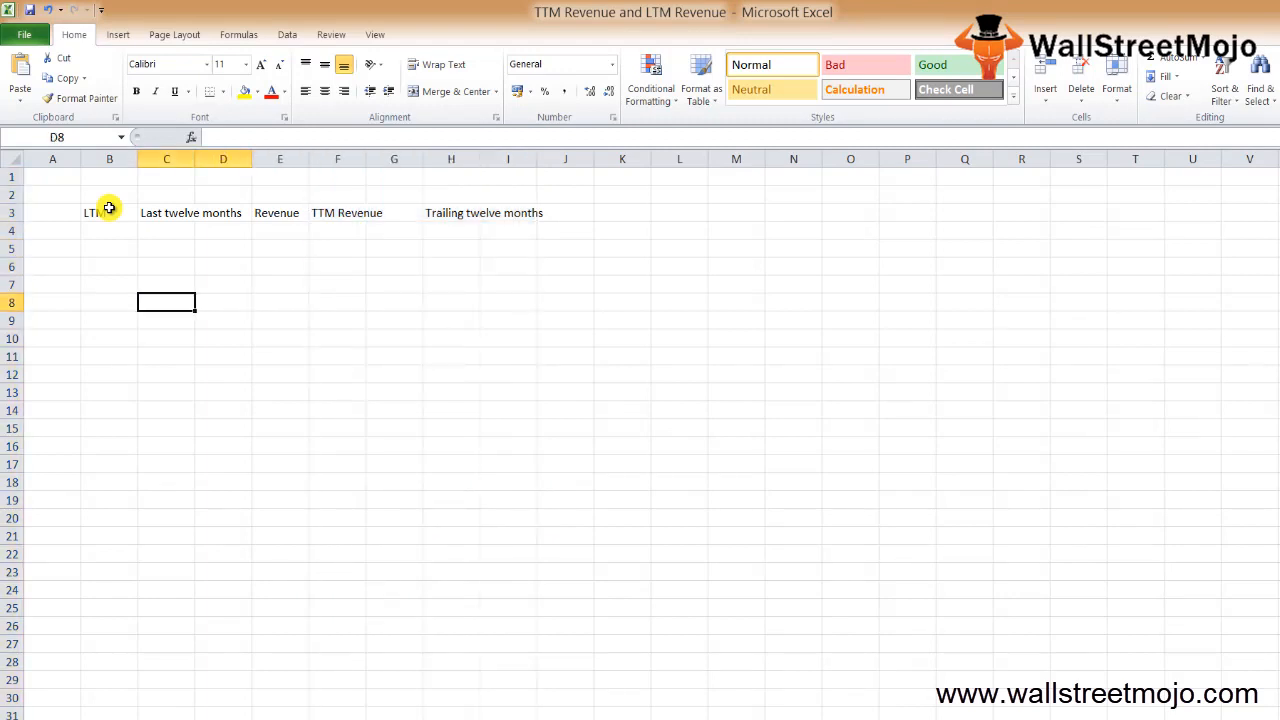
key(Up)
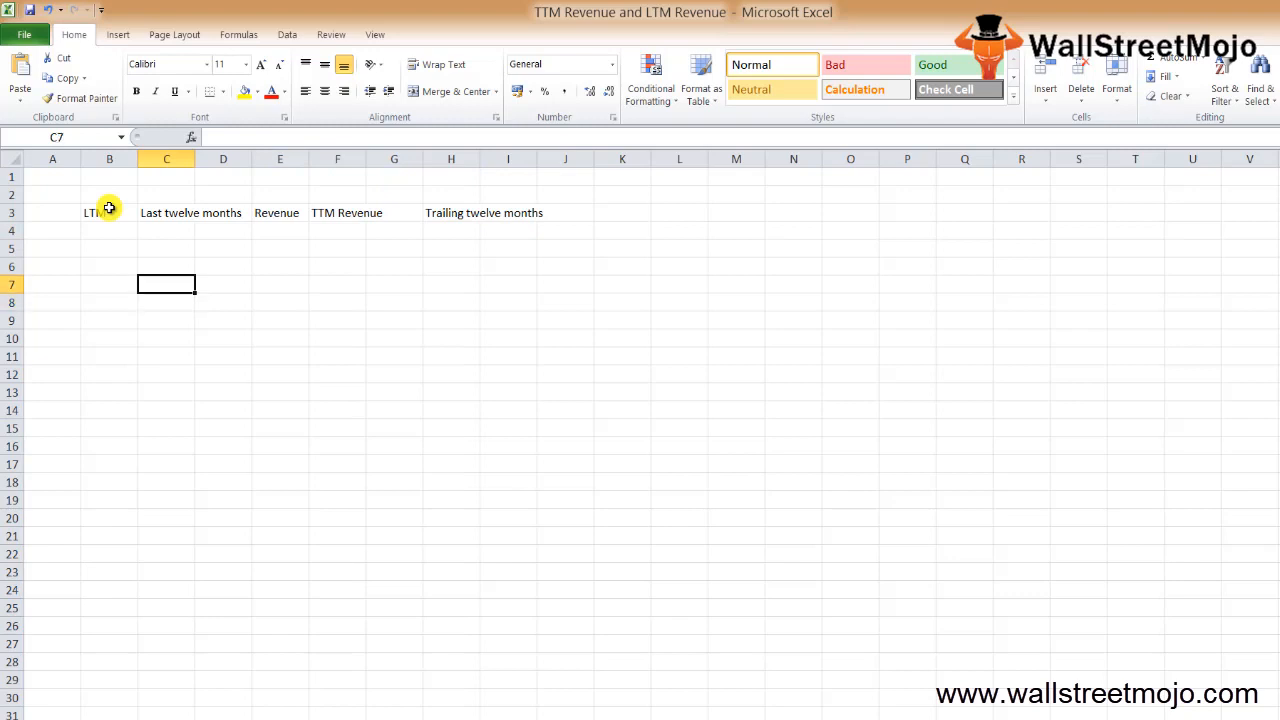
text(LtM)
key(BackSpace)
key(BackSpace)
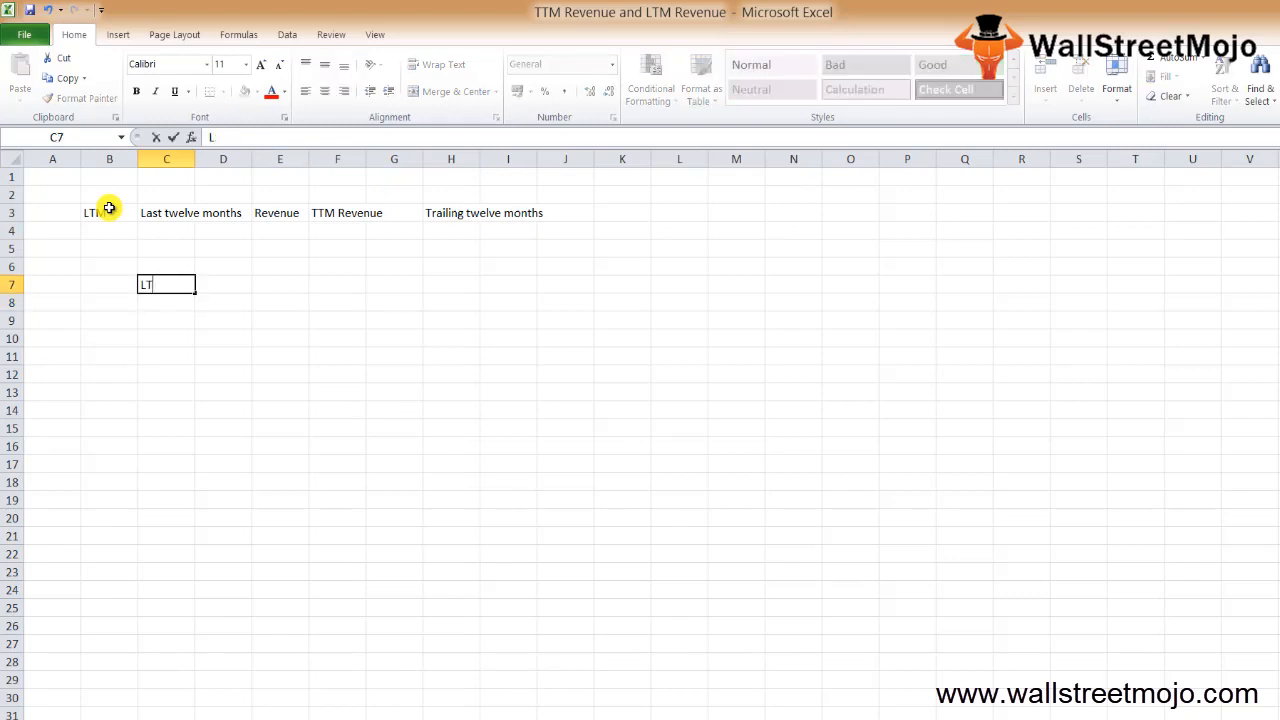
text(TM)
key(Return)
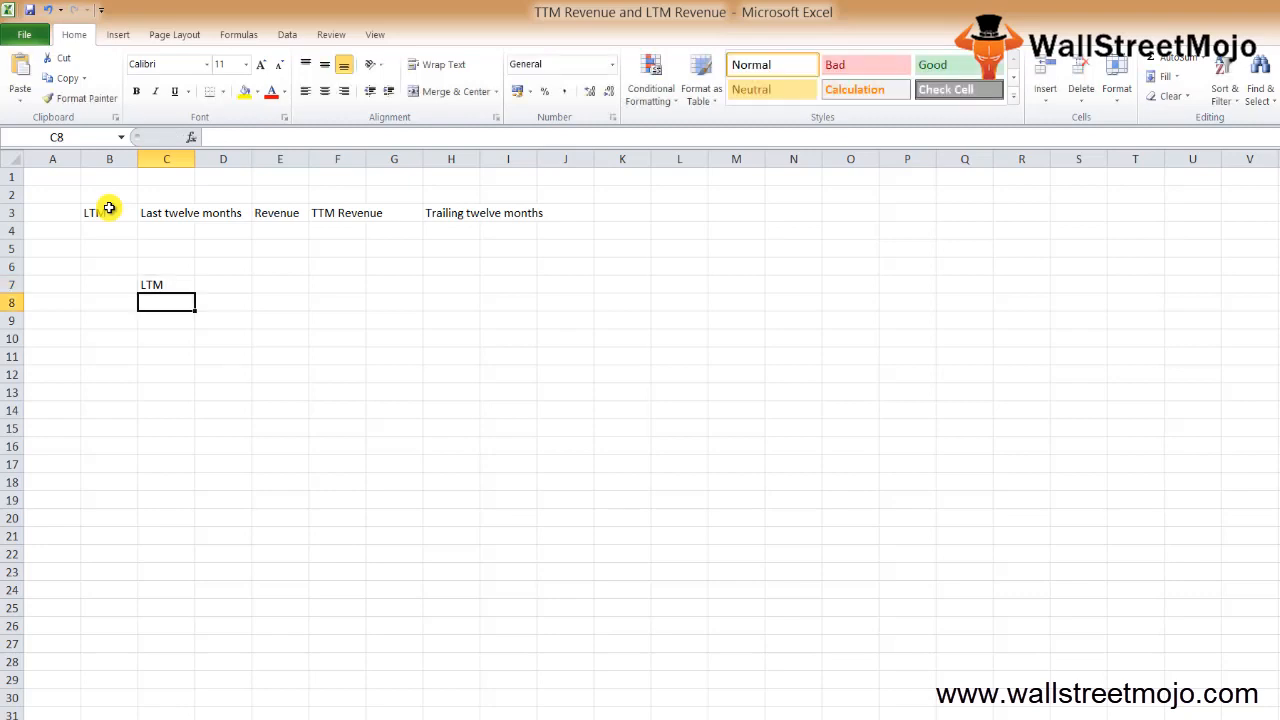
text(Finc)
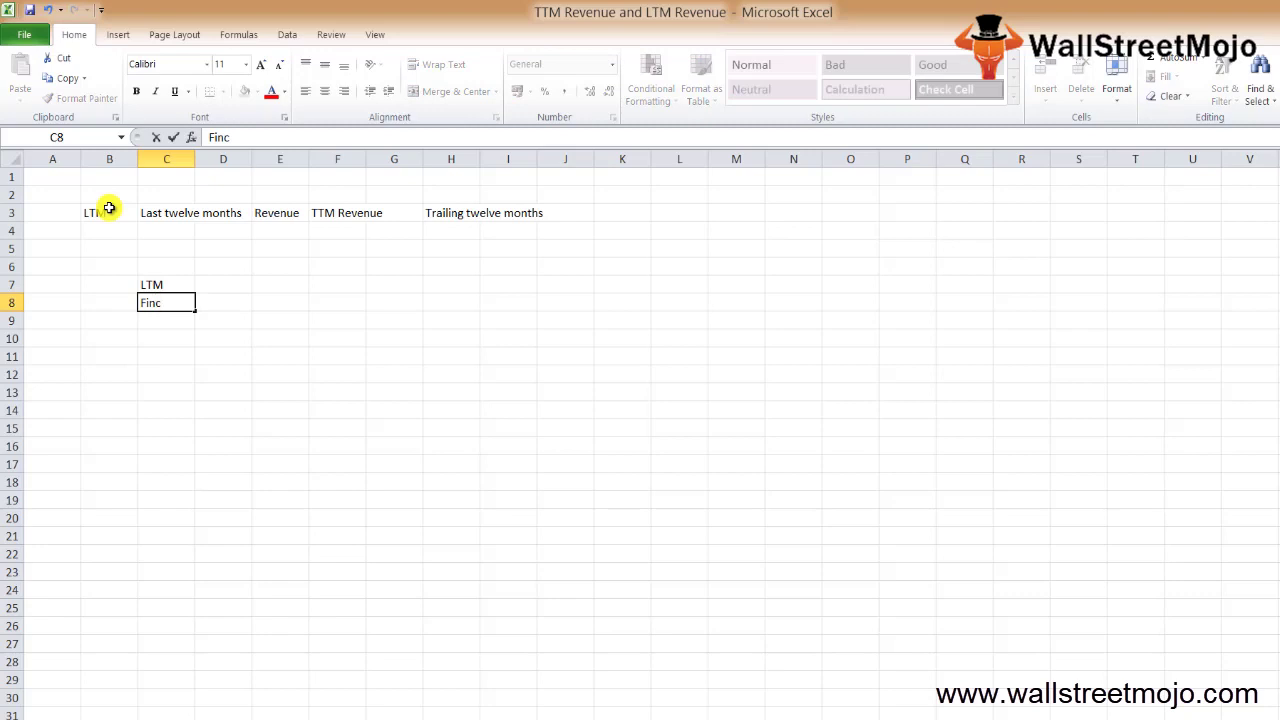
- Enter 12 beneath it in C8 and move to B10 for the Profit label
key(BackSpace)
text(ancial reports)
key(ctrl+Return)
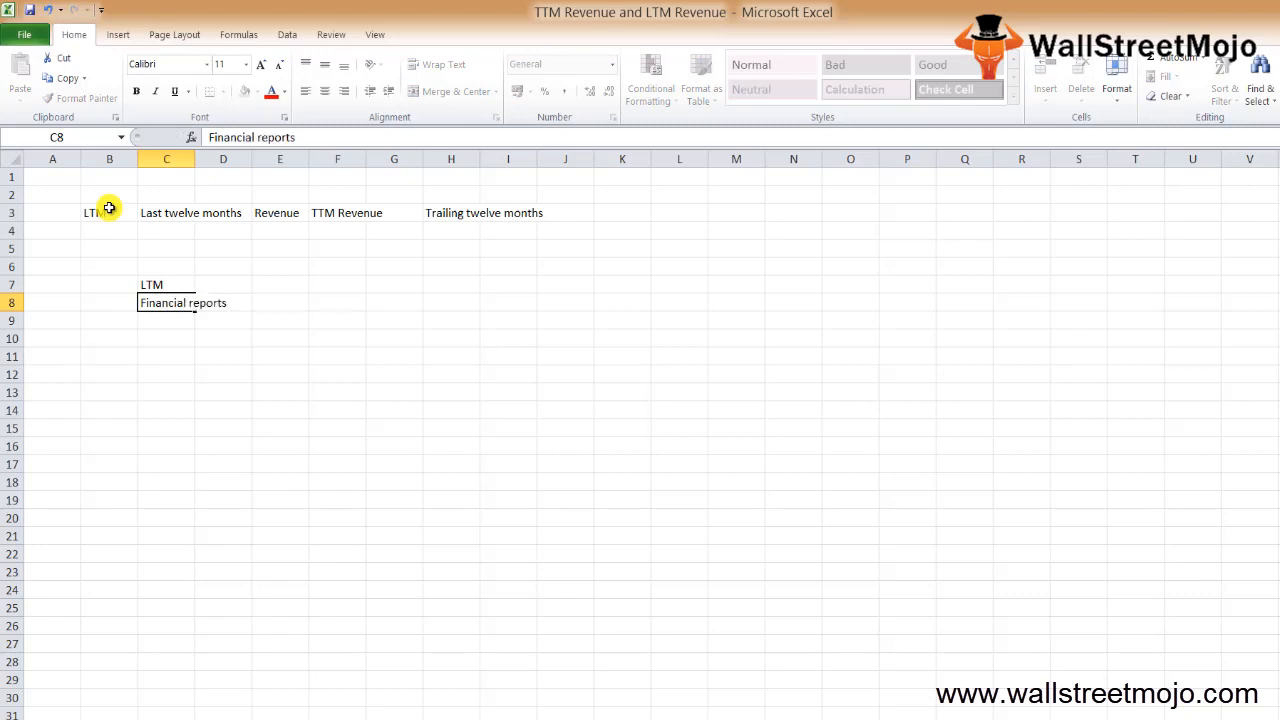
text(1)
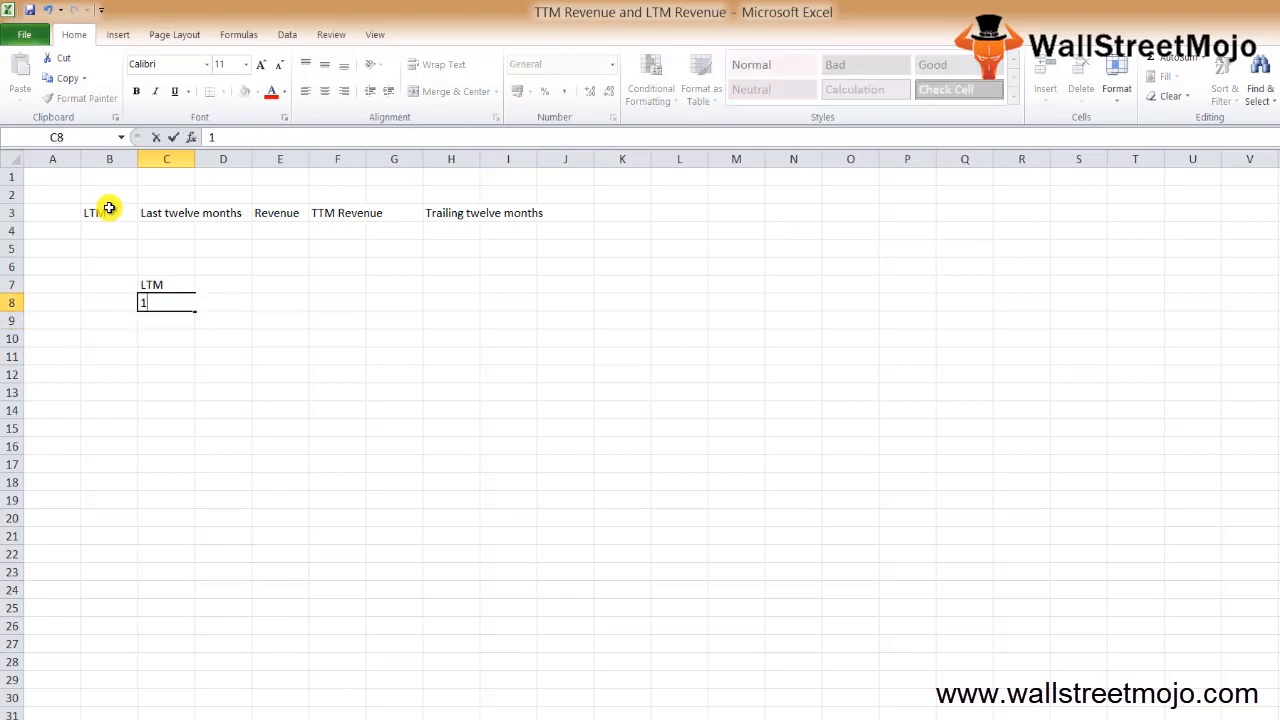
text(11)
key(BackSpace)
key(BackSpace)
text(2)
key(Return)
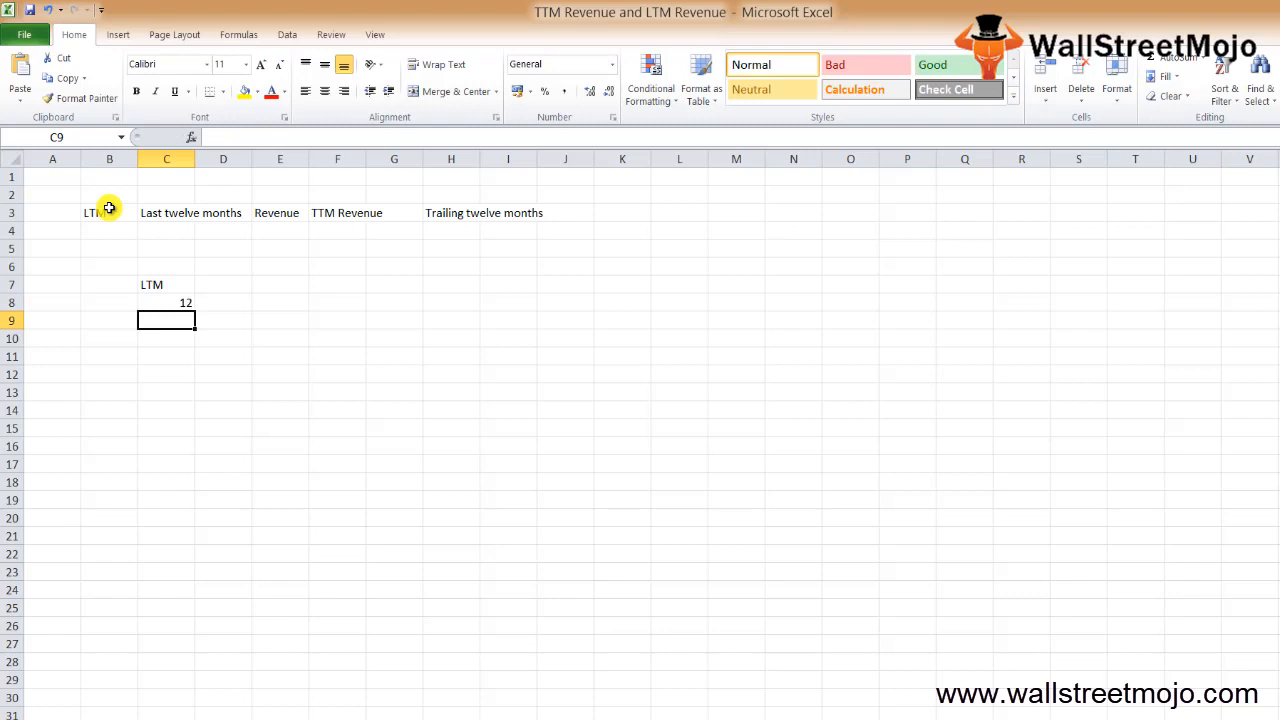
key(Down)
key(Left)
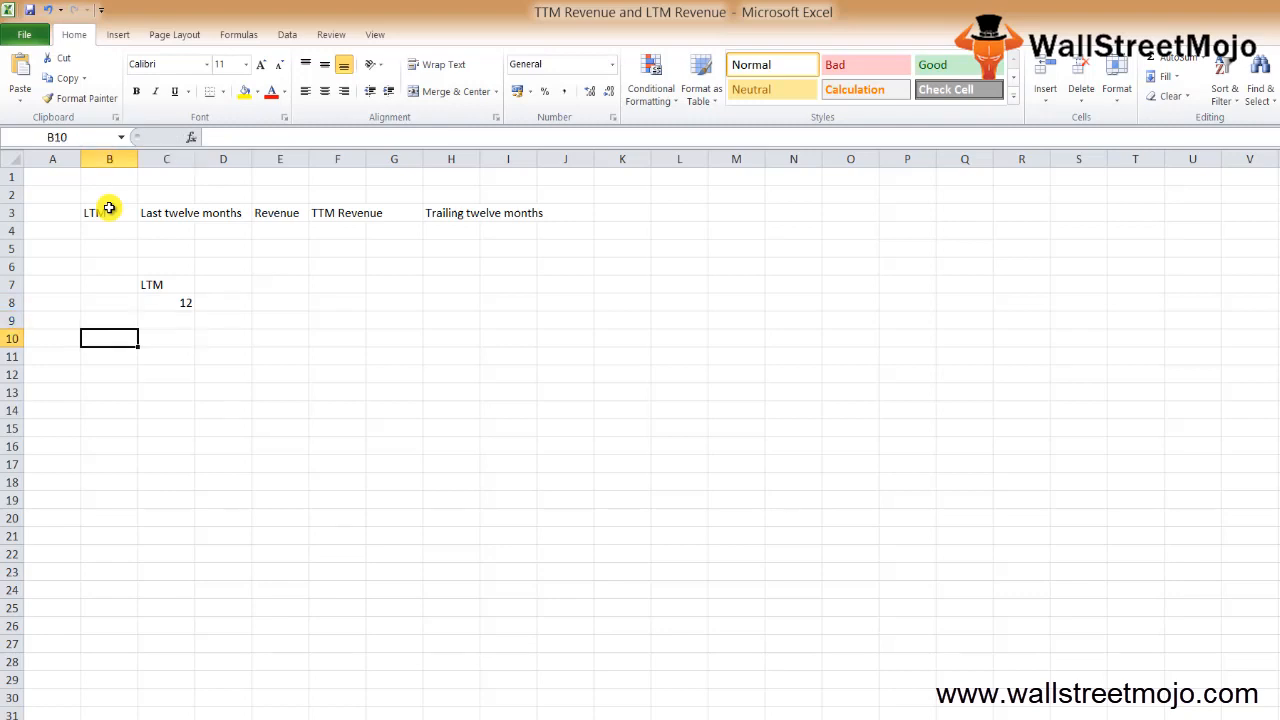
text(Profit)
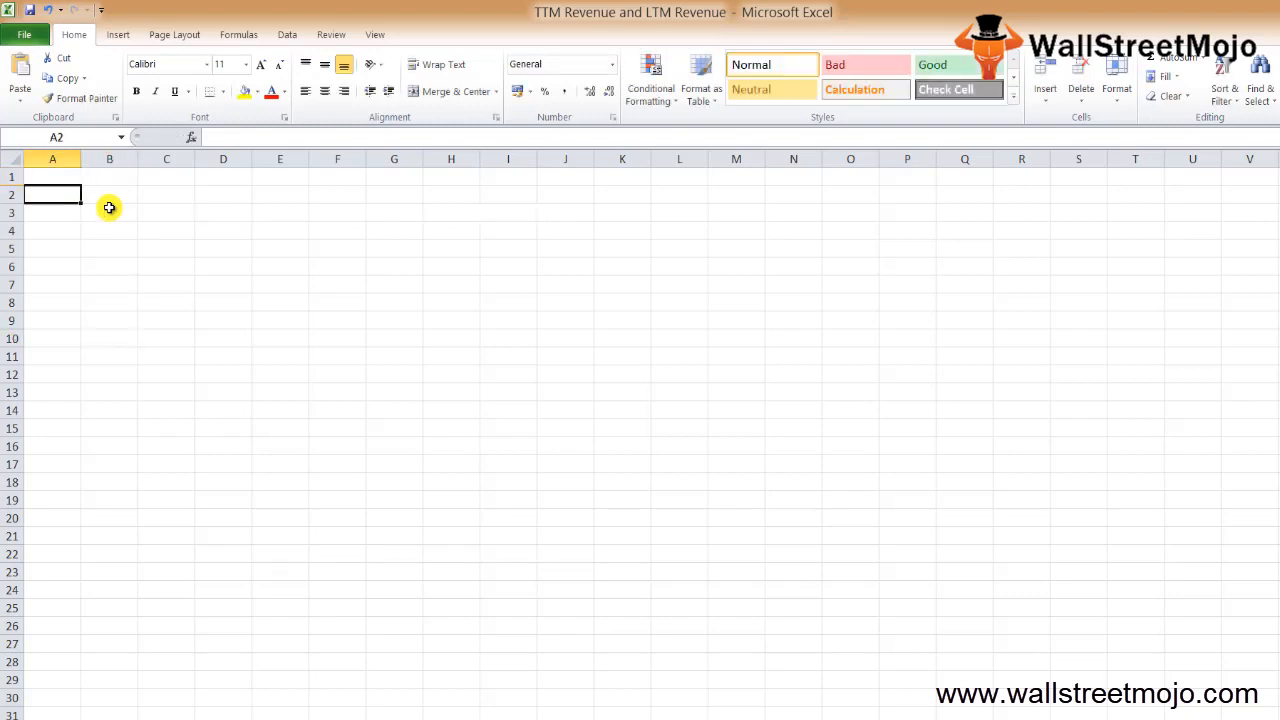
- Enter the headings LTM in B2 and Quatrly in C2
key(Down)
key(Up)
key(Right)
text(LTM)
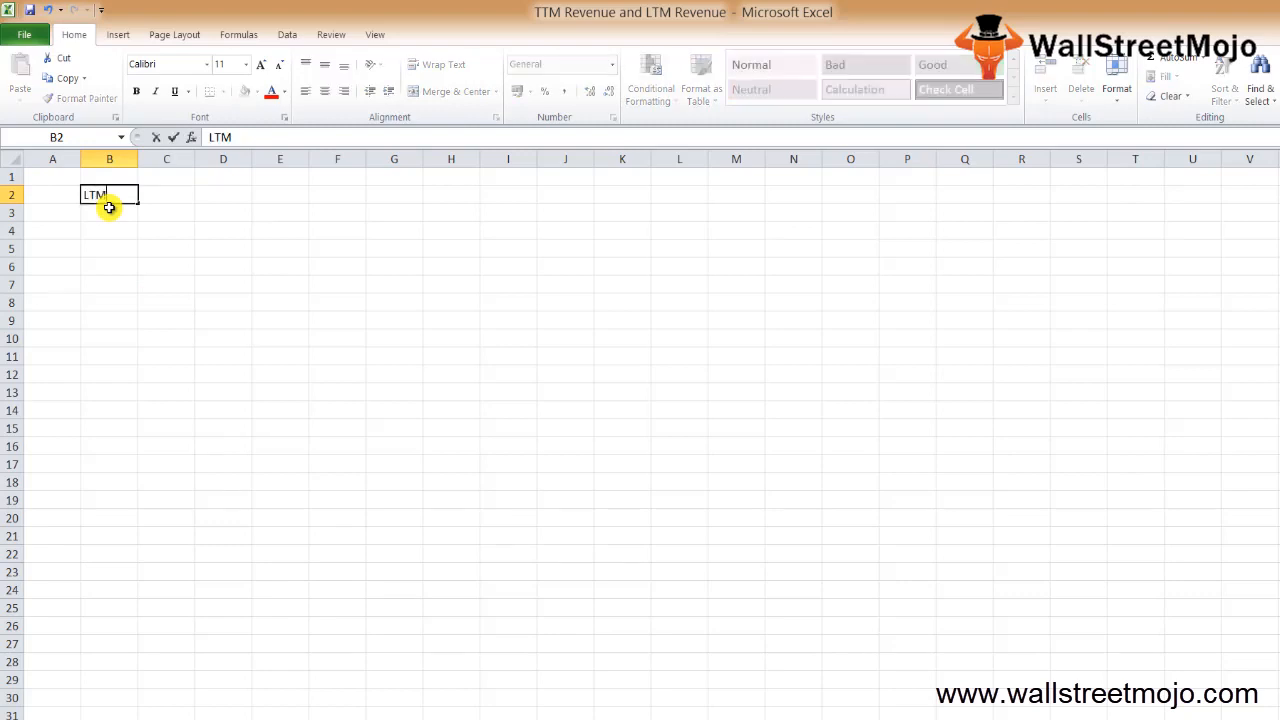
text( ()
key(BackSpace)
key(BackSpace)
key(Tab)
text(Q)
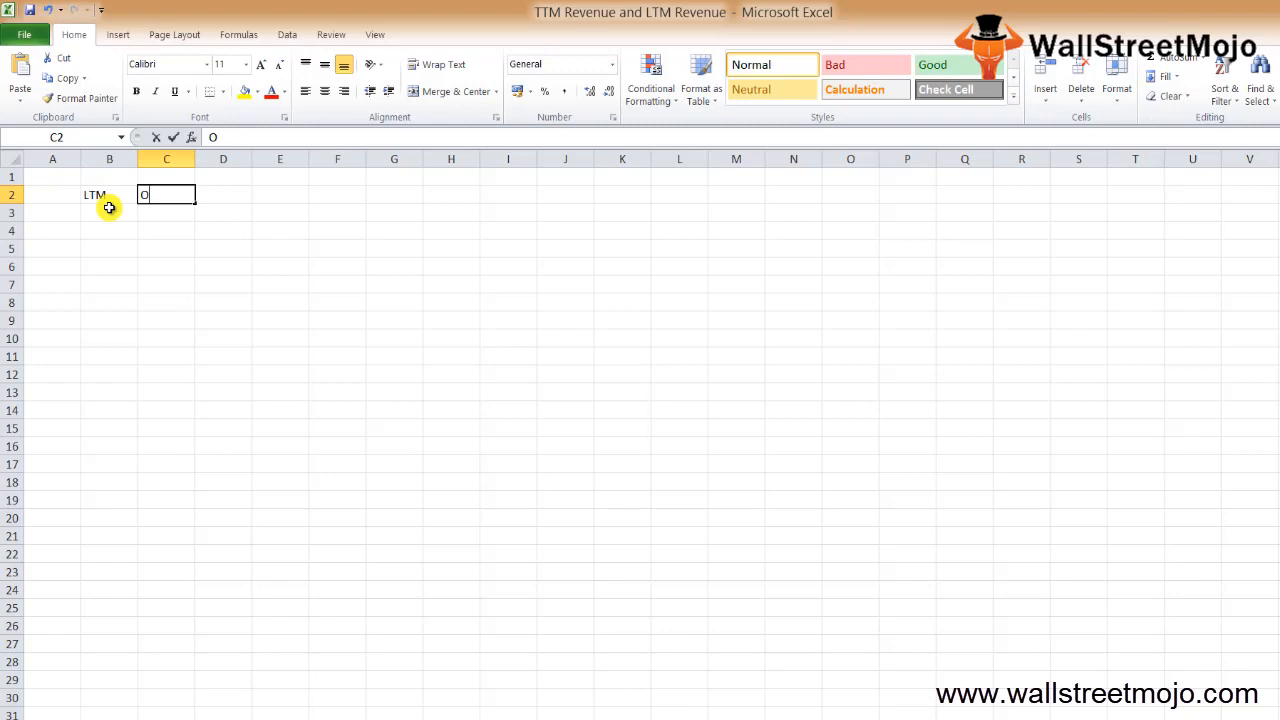
key(BackSpace)
text(Qiat)
key(BackSpace)
key(BackSpace)
key(BackSpace)
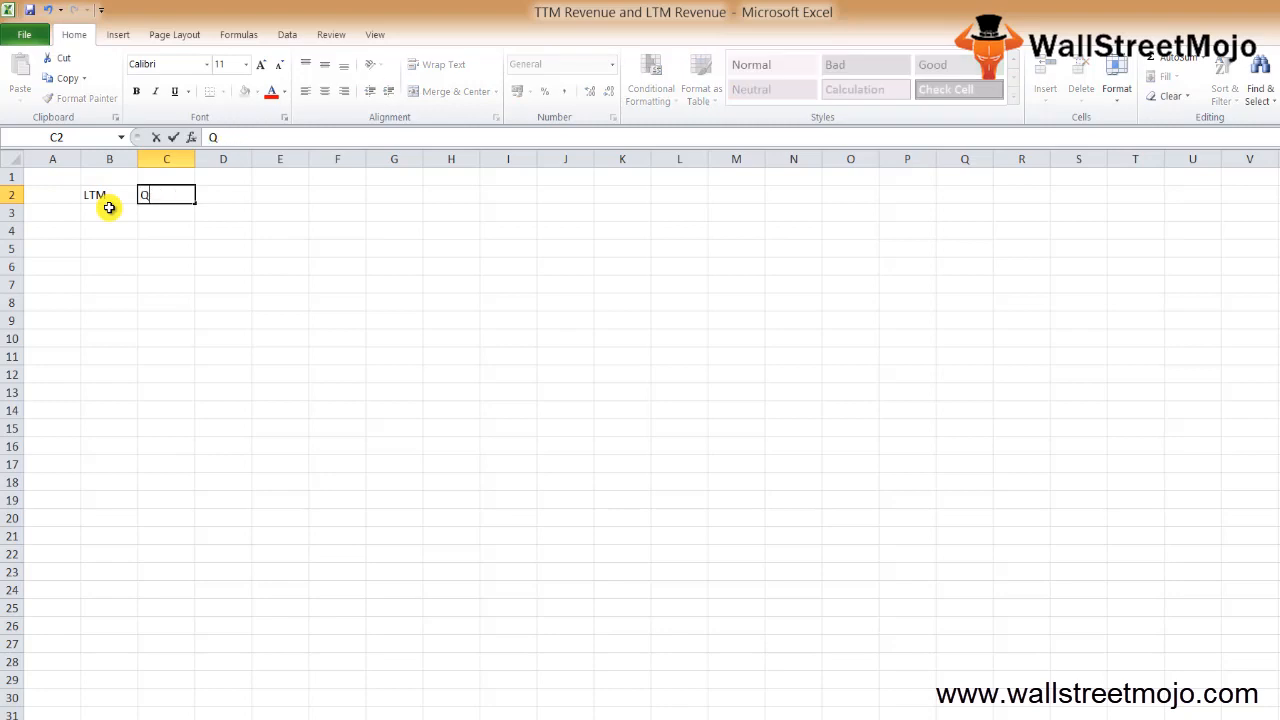
text(uat)
text(rly)
click(109, 207)
- Add the Price toys note in B5 and TTM Revenue with 400000 in row 8
key(Down)
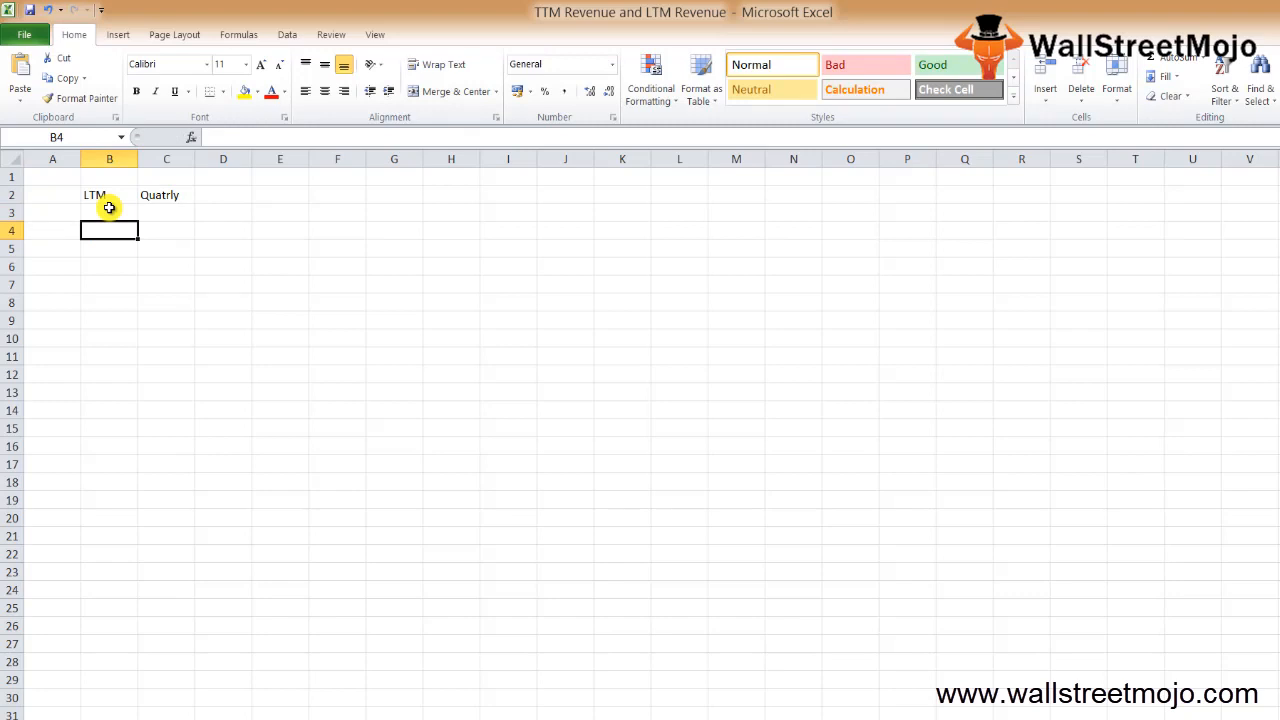
key(Down)
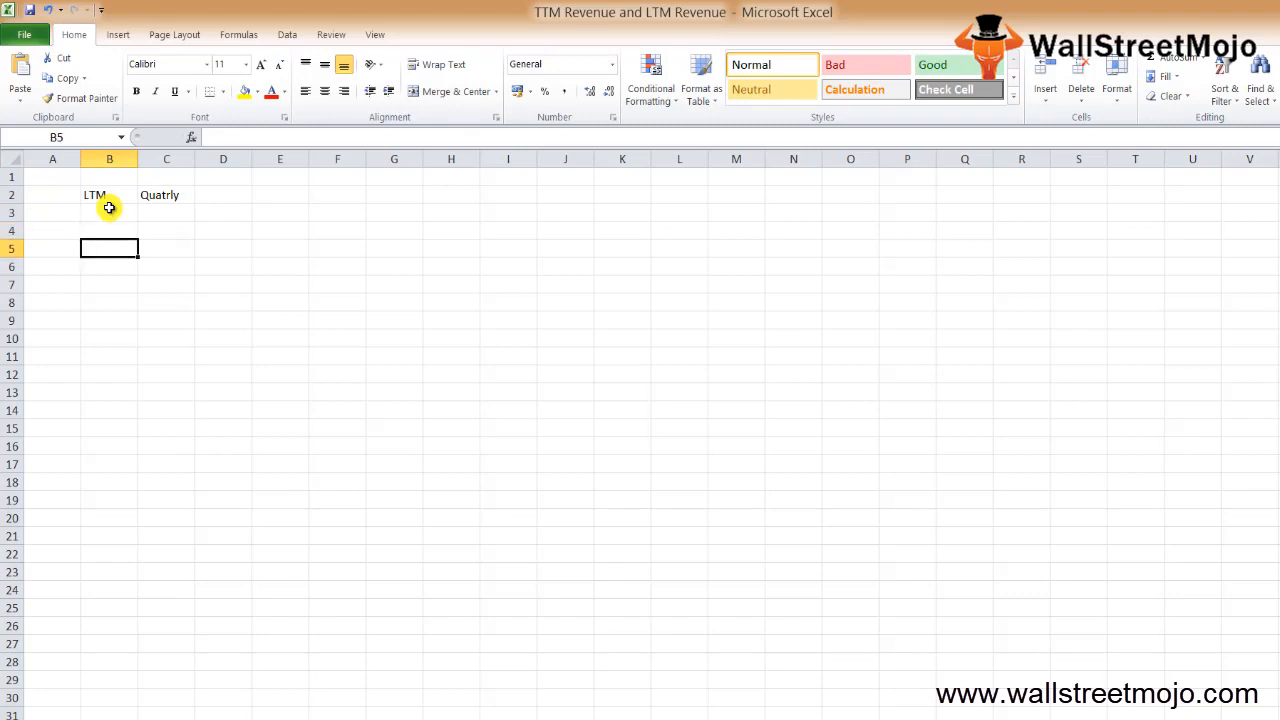
text(Price toy)
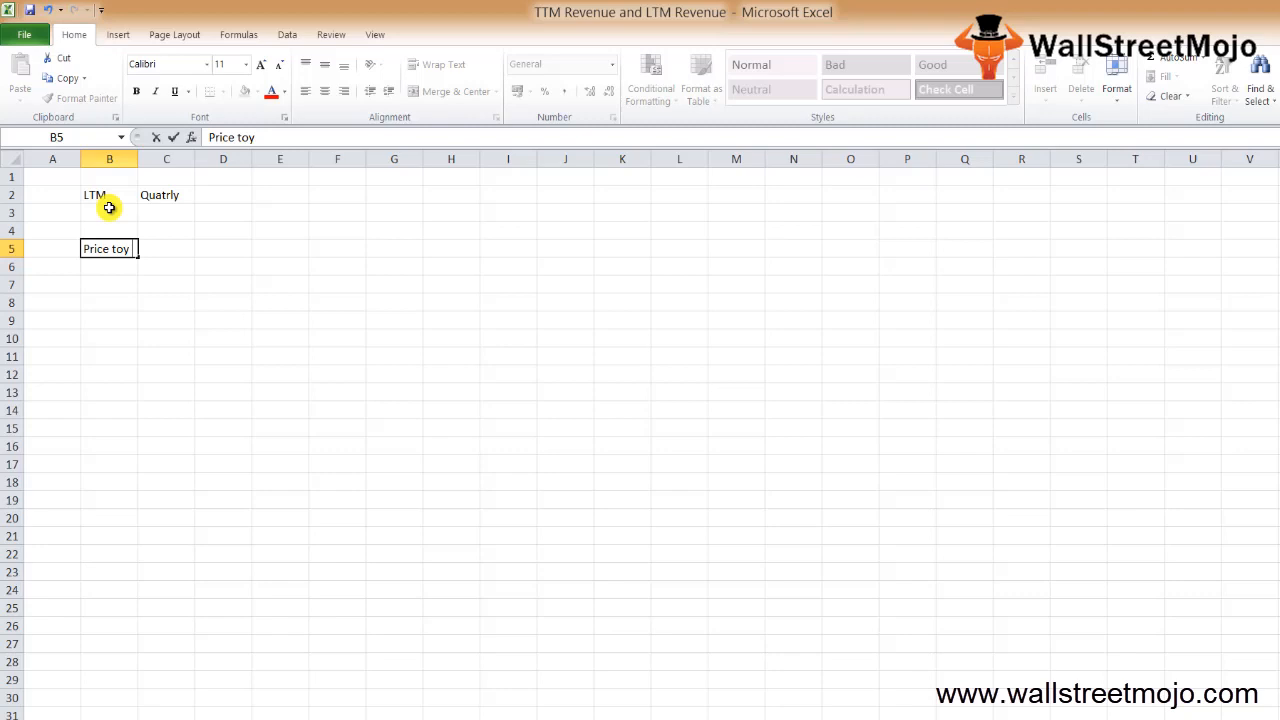
text(s)
key(Return)
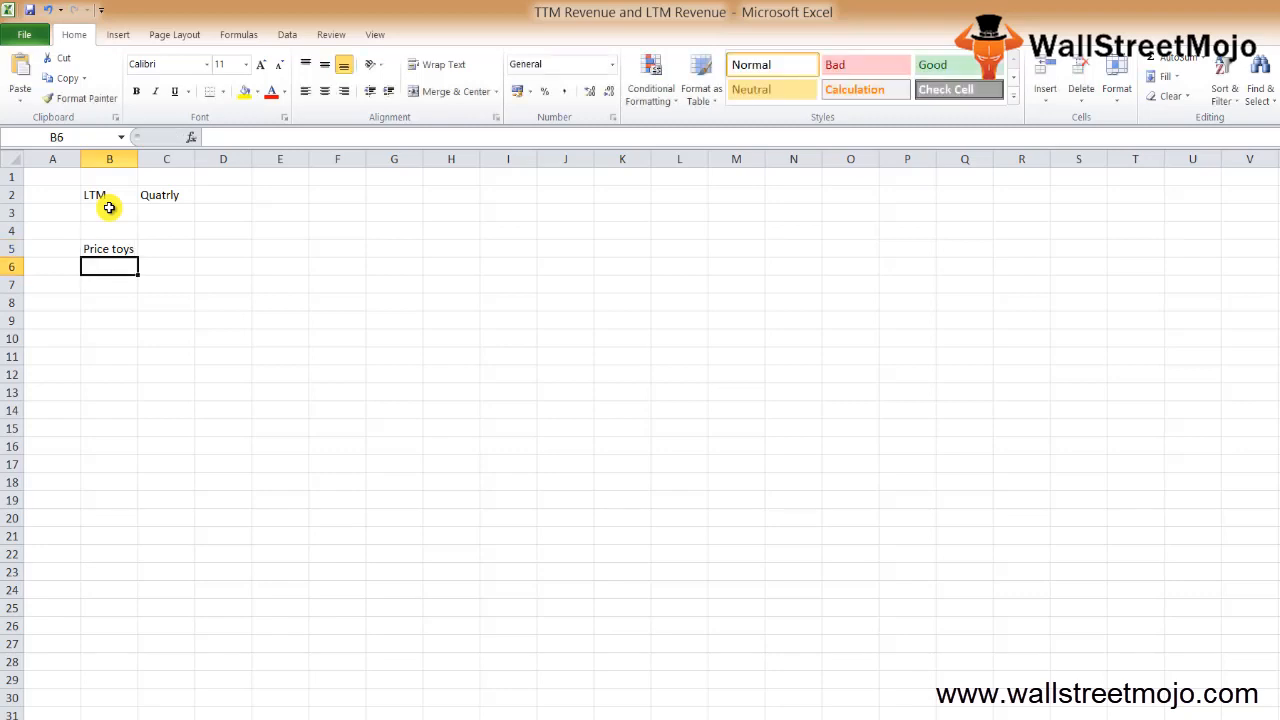
key(Down)
key(Down)
text(TTM )
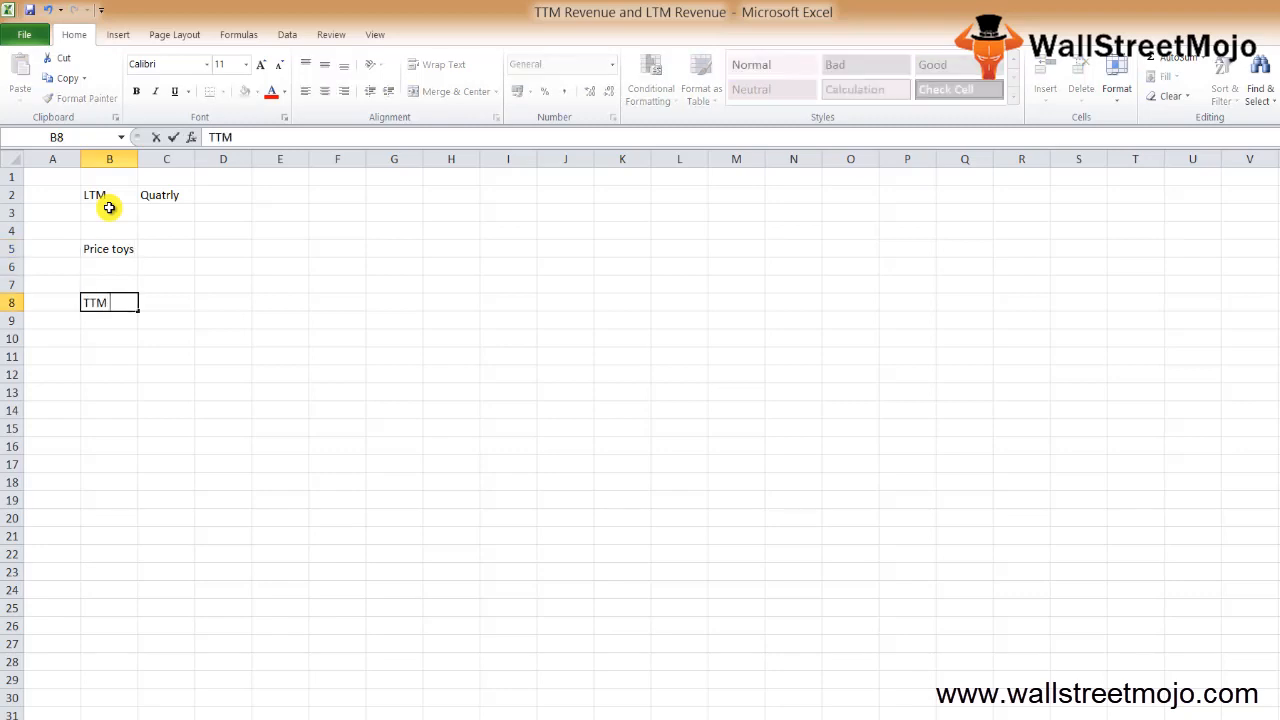
text(Revenue)
key(Right)
key(Right)
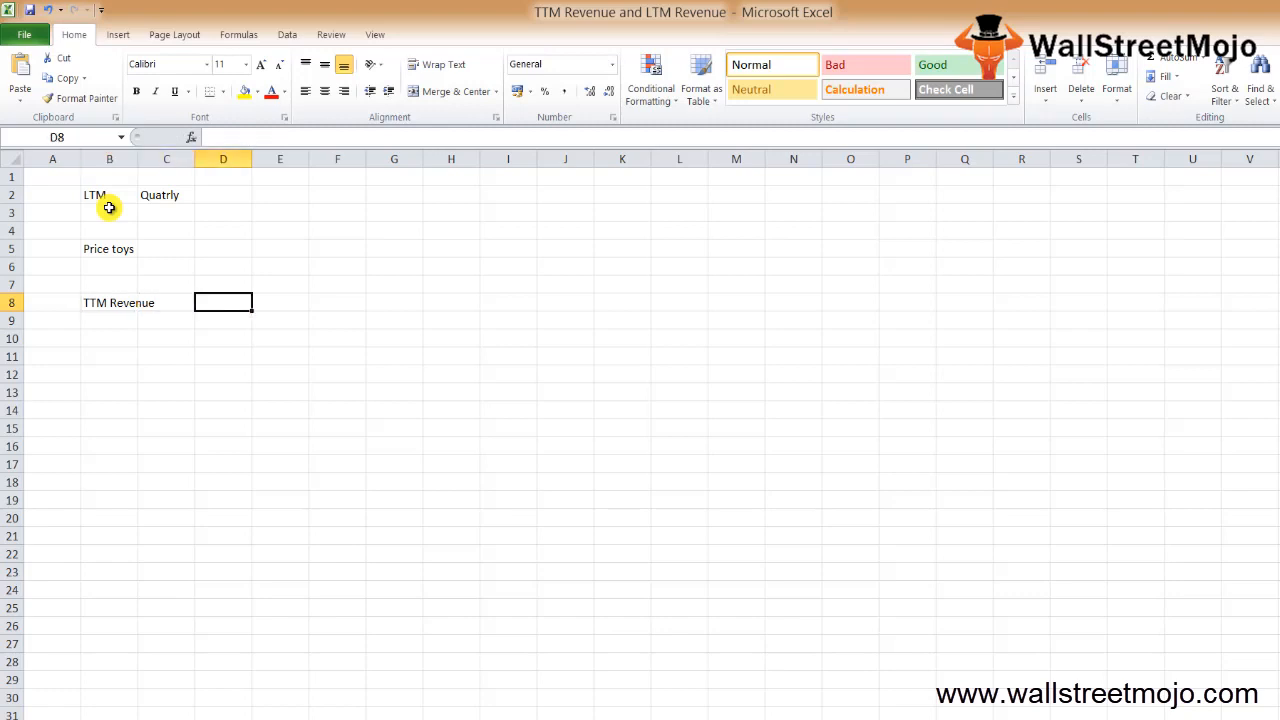
text(400000)
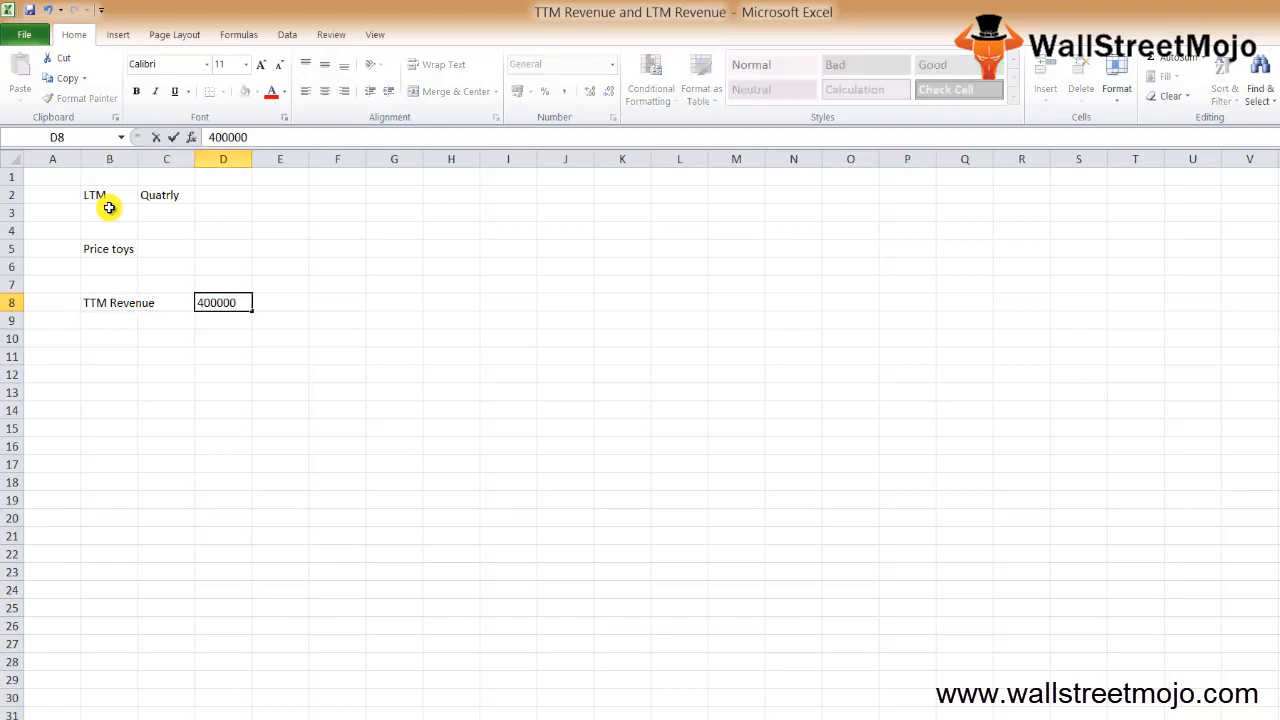
key(Return)
text(Qua)
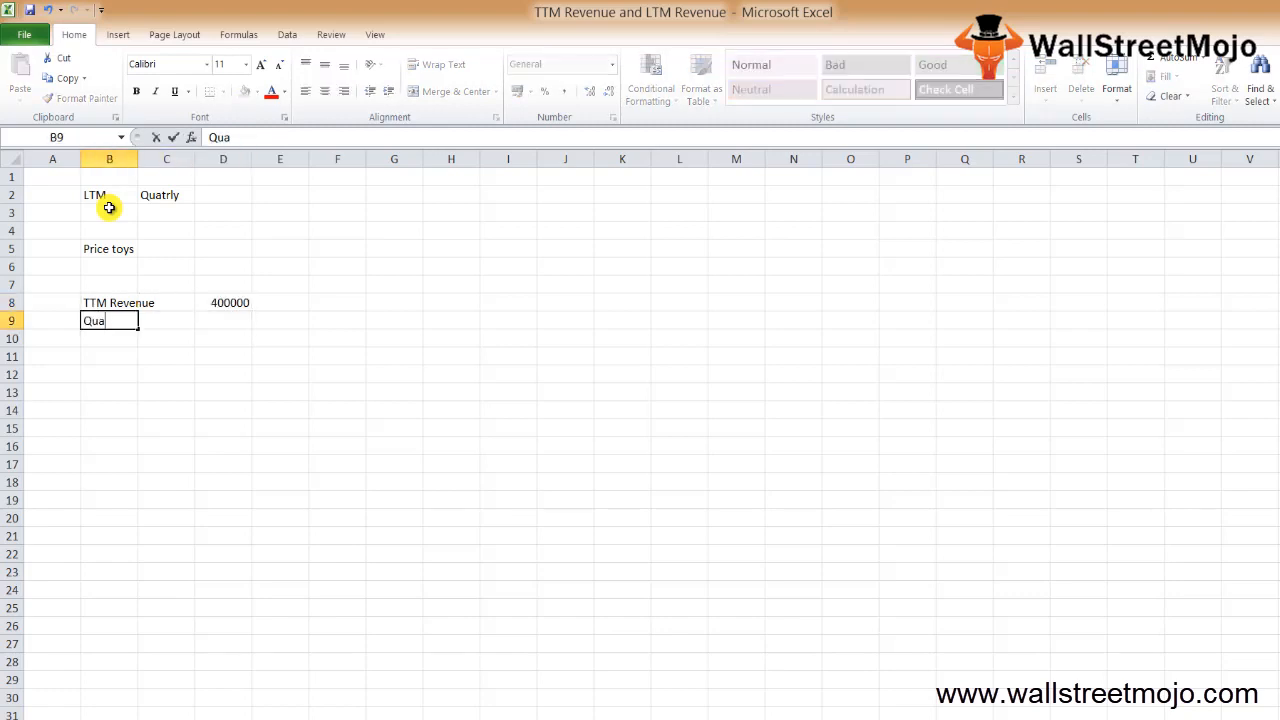
text(trly)
- Add the Quatr re label in B9 with 92000 in D9
key(BackSpace)
key(BackSpace)
text(re)
key(Return)
key(Up)
key(Right)
key(Right)
text(920)
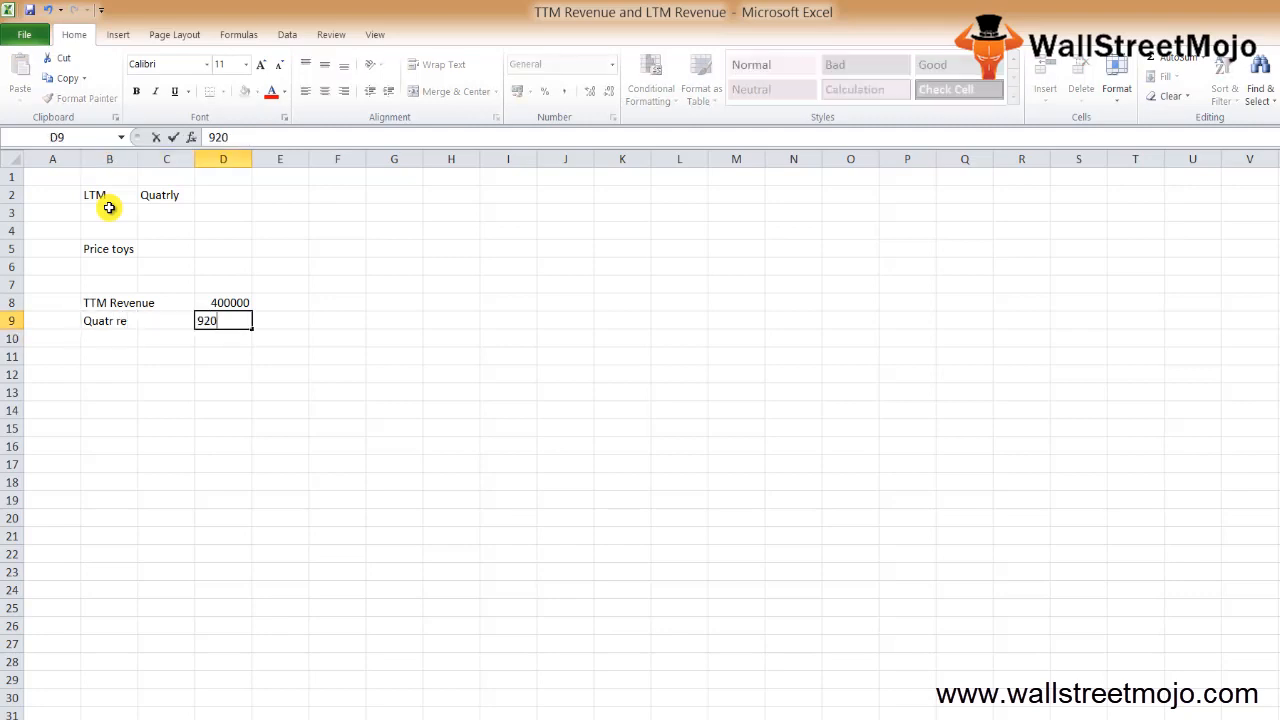
text(00)
key(Return)
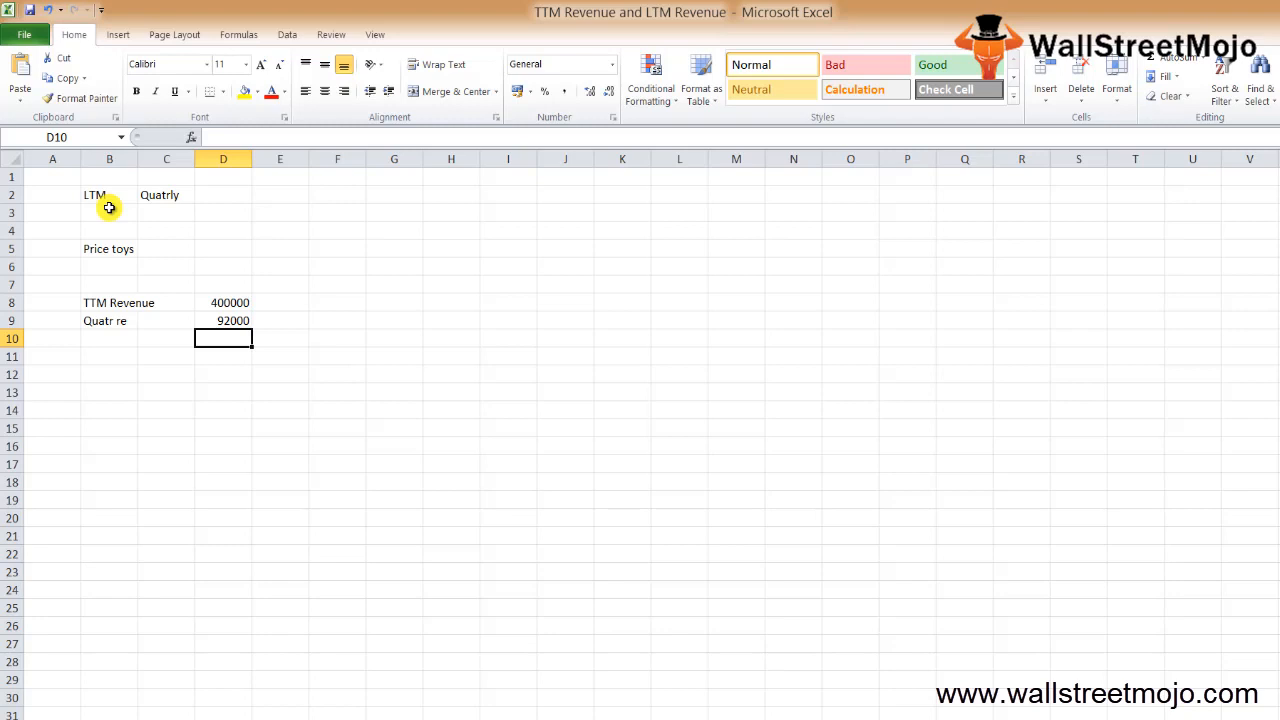
- Review the 92000 value and select the whole Quatr re row 9
key(Up)
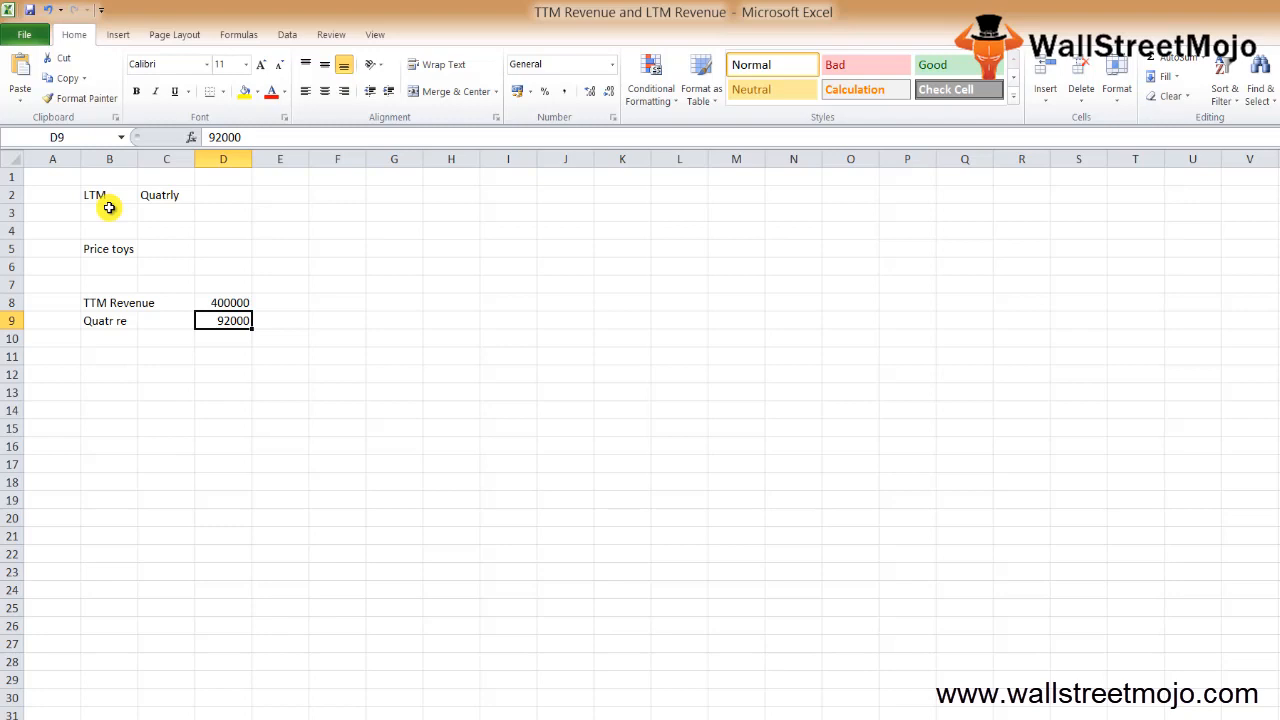
key(Left)
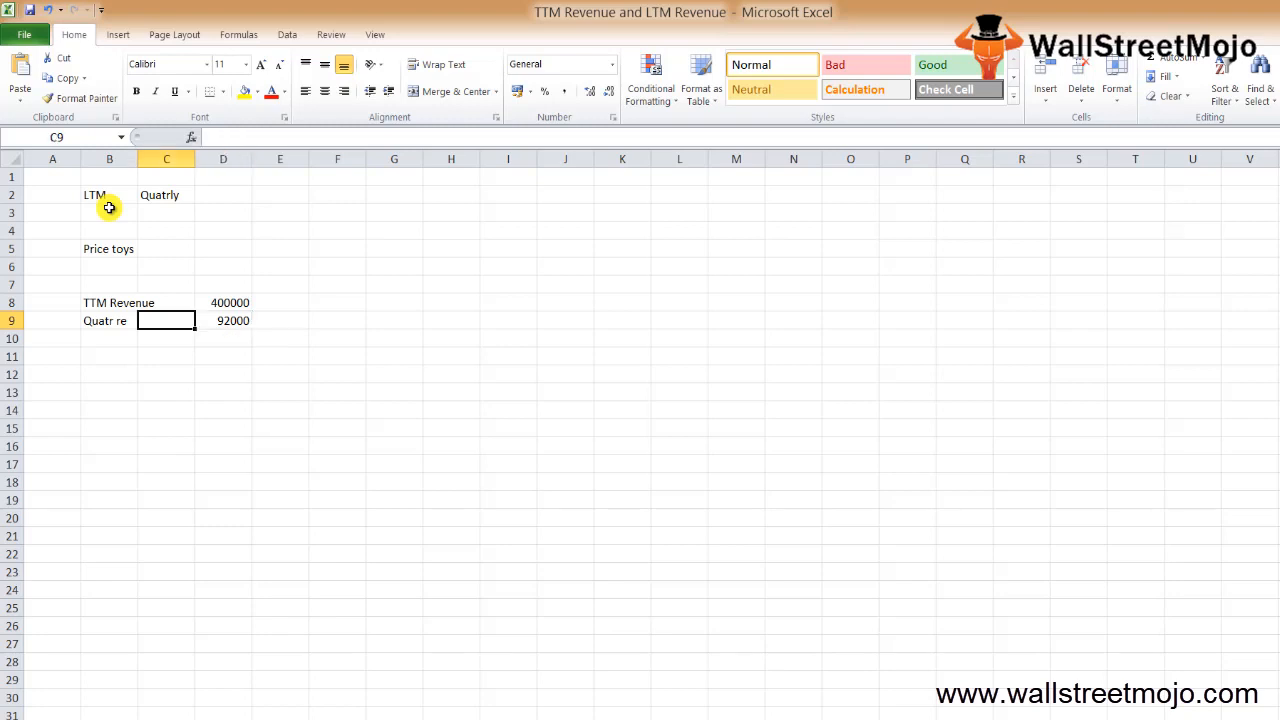
key(Left)
key(shift+space)
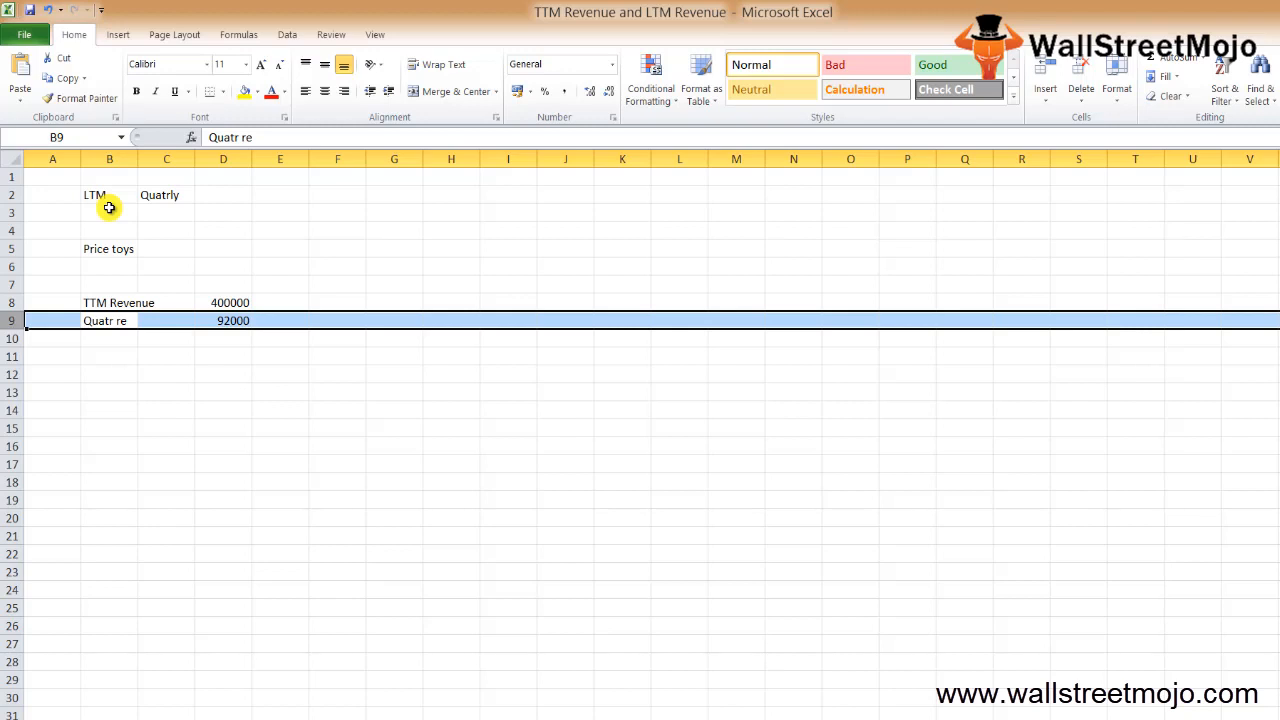
key(Down)
key(Down)
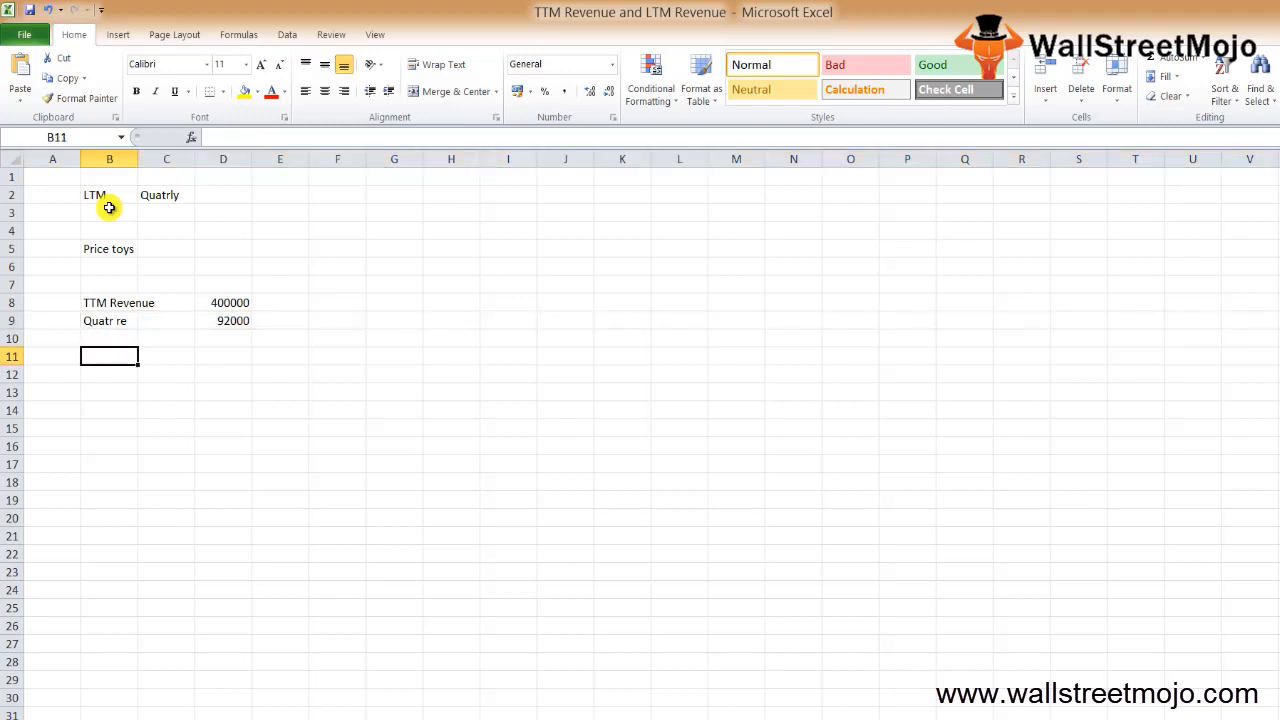
key(Up)
key(Up)
key(shift+space)
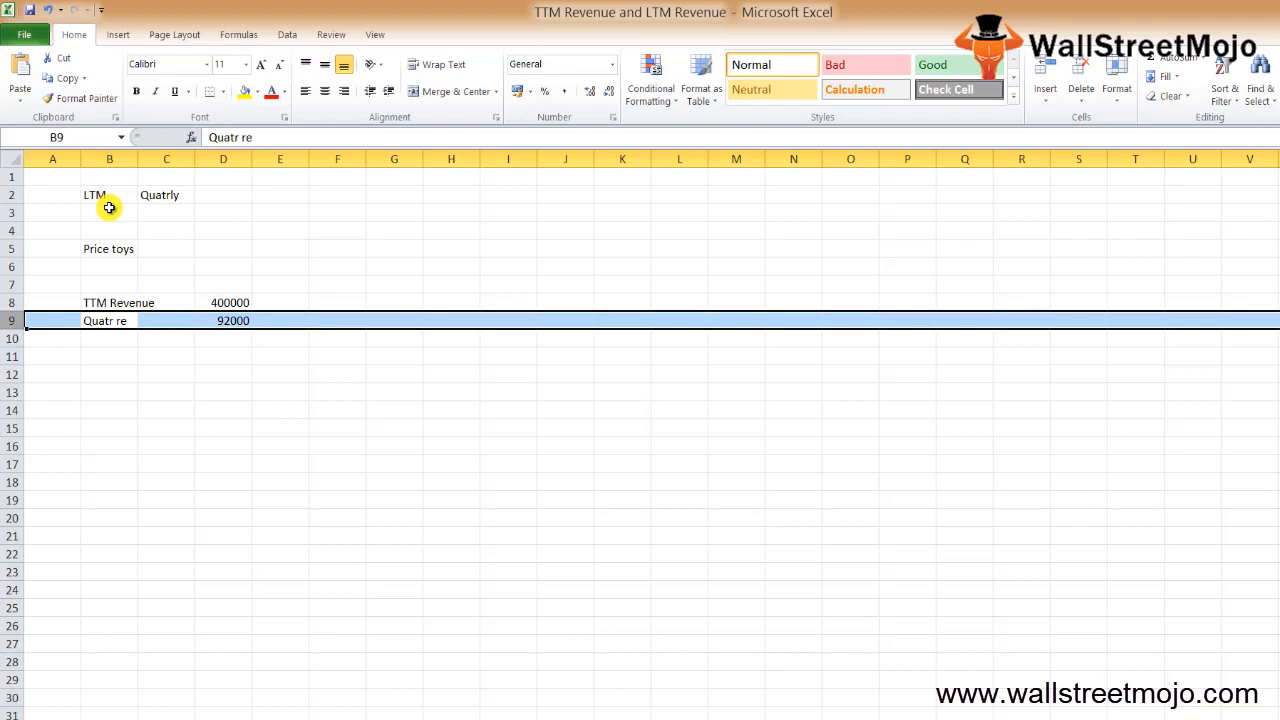
key(Left)
key(Down)
- Add the notes Partially in B10 and TTM Revenue in B11
key(Right)
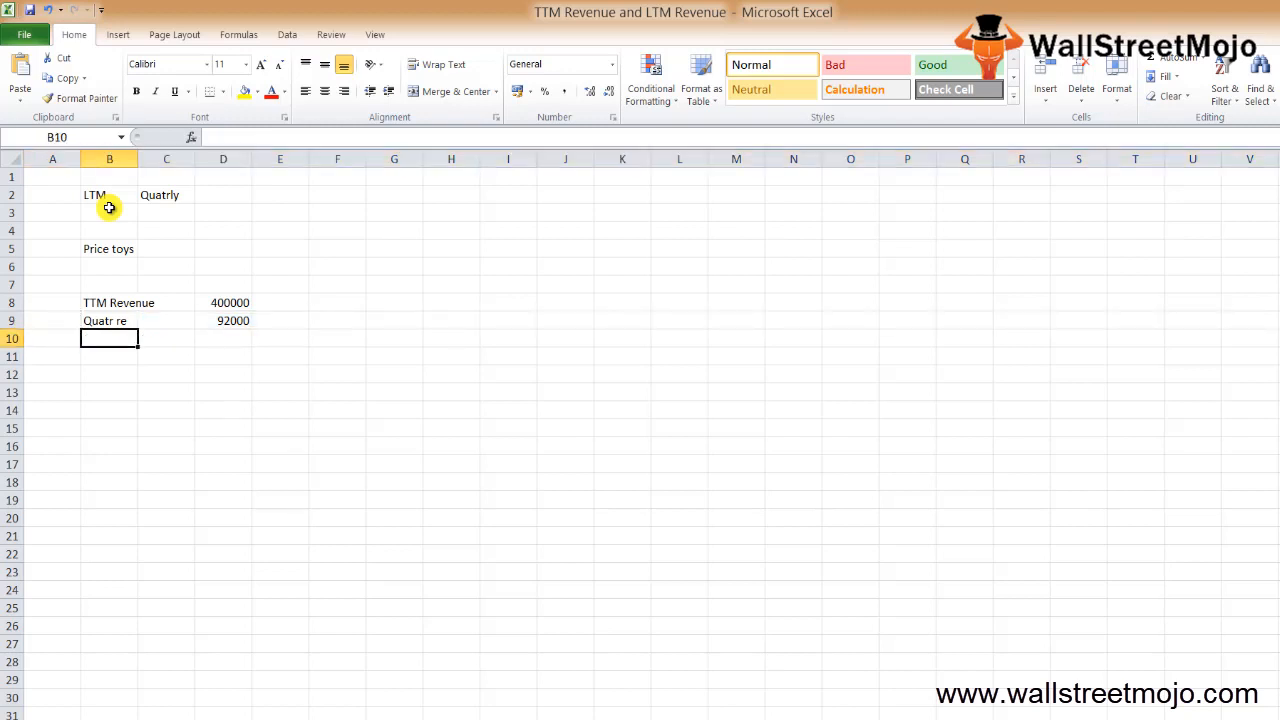
text(Partia)
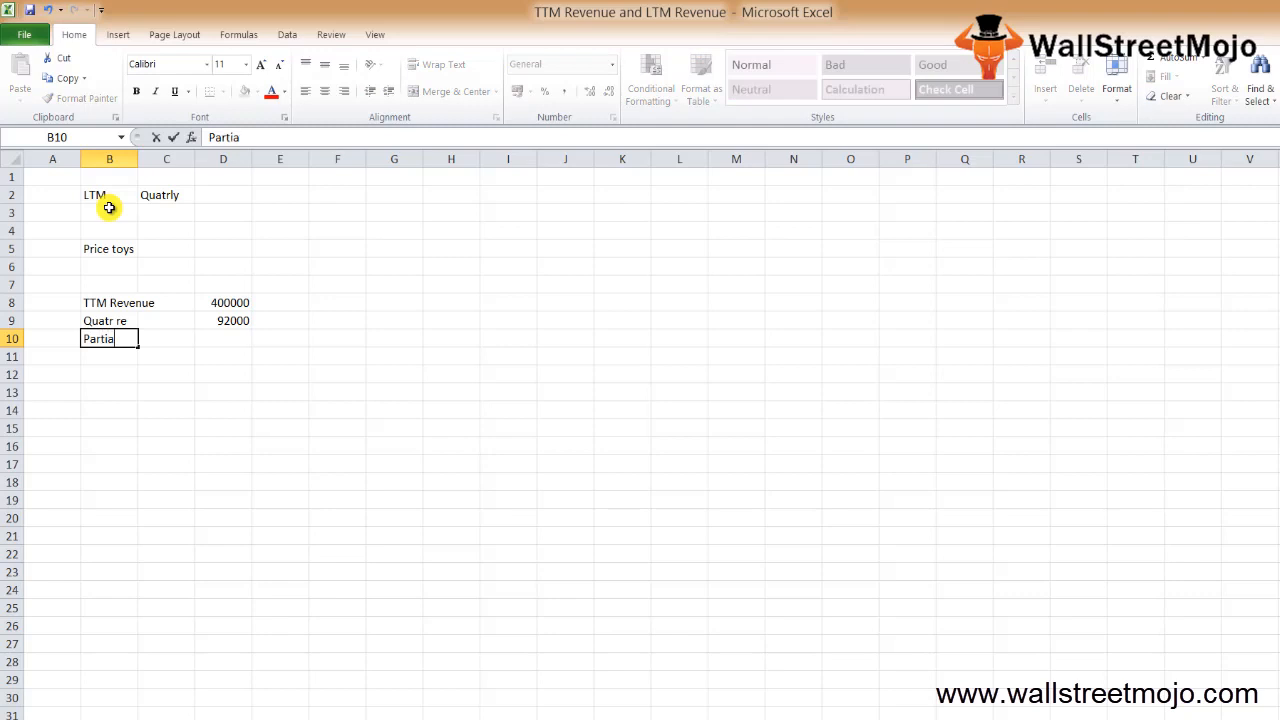
text(lly)
key(Return)
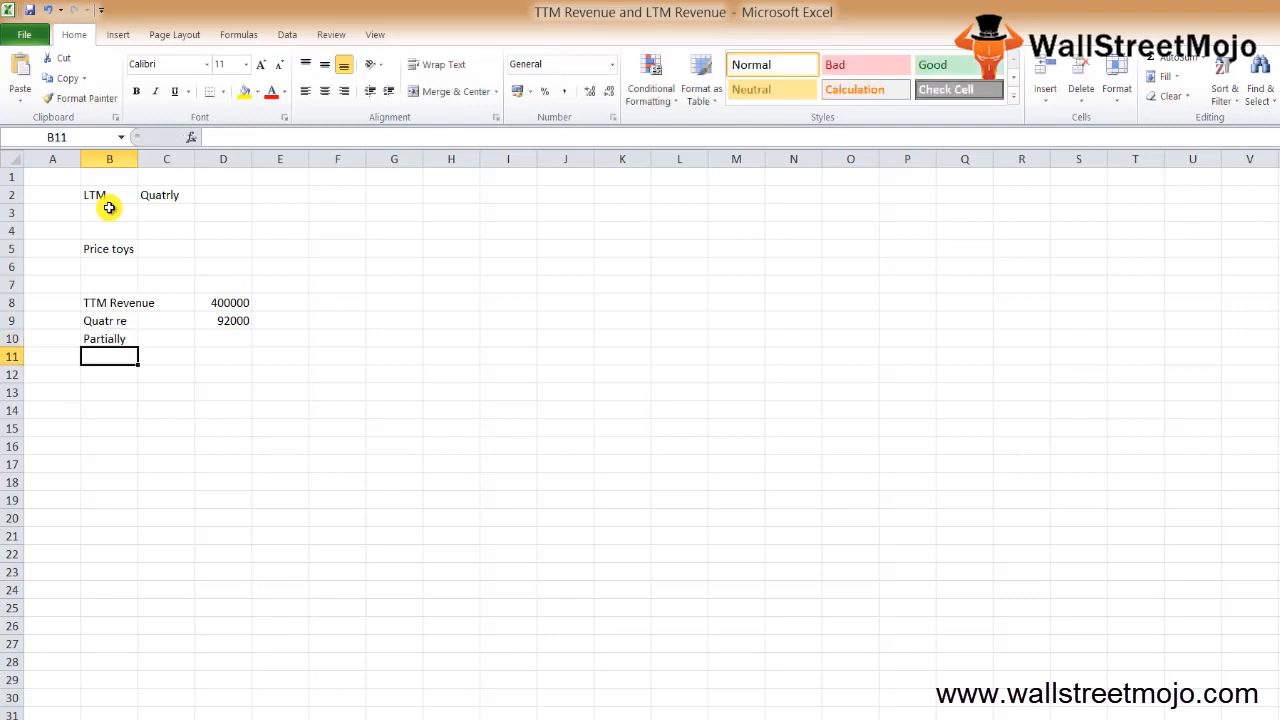
text(TTR)
key(BackSpace)
text(M)
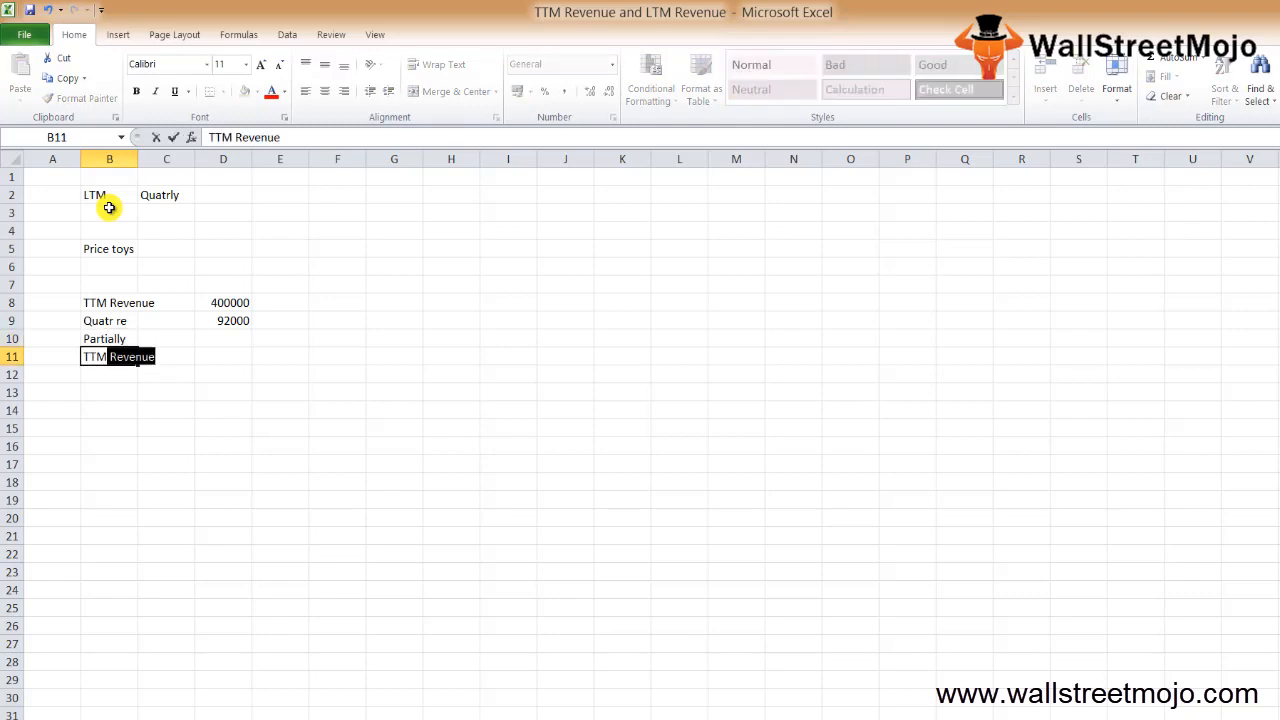
key(Return)
key(Up)
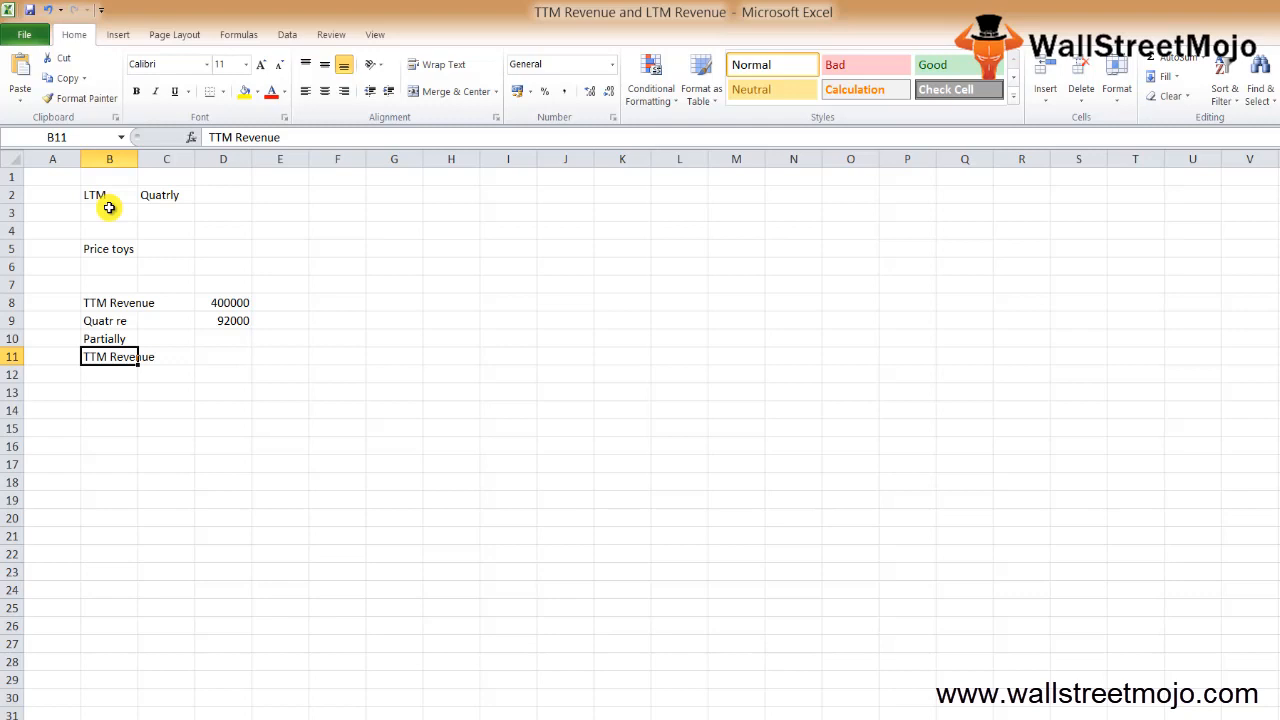
key(Down)
key(Down)
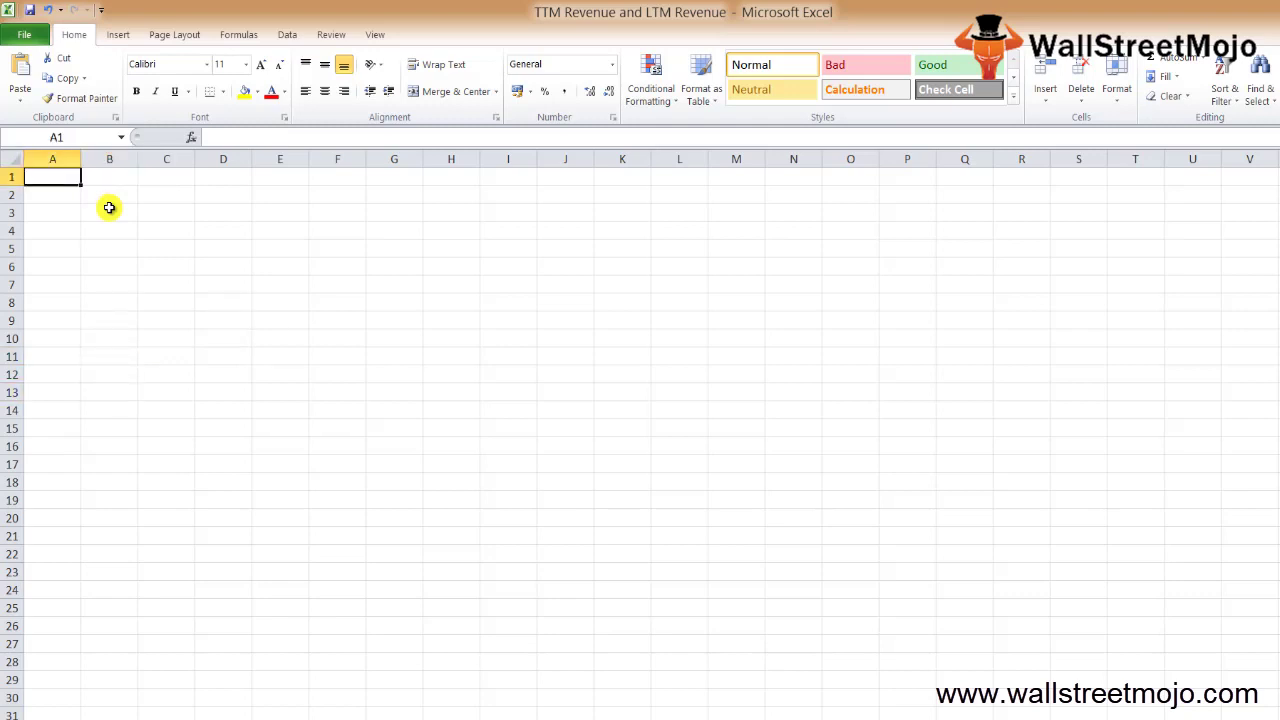
- Start the numbered list with 1 in B2 and LTM beside it in C2
click(109, 196)
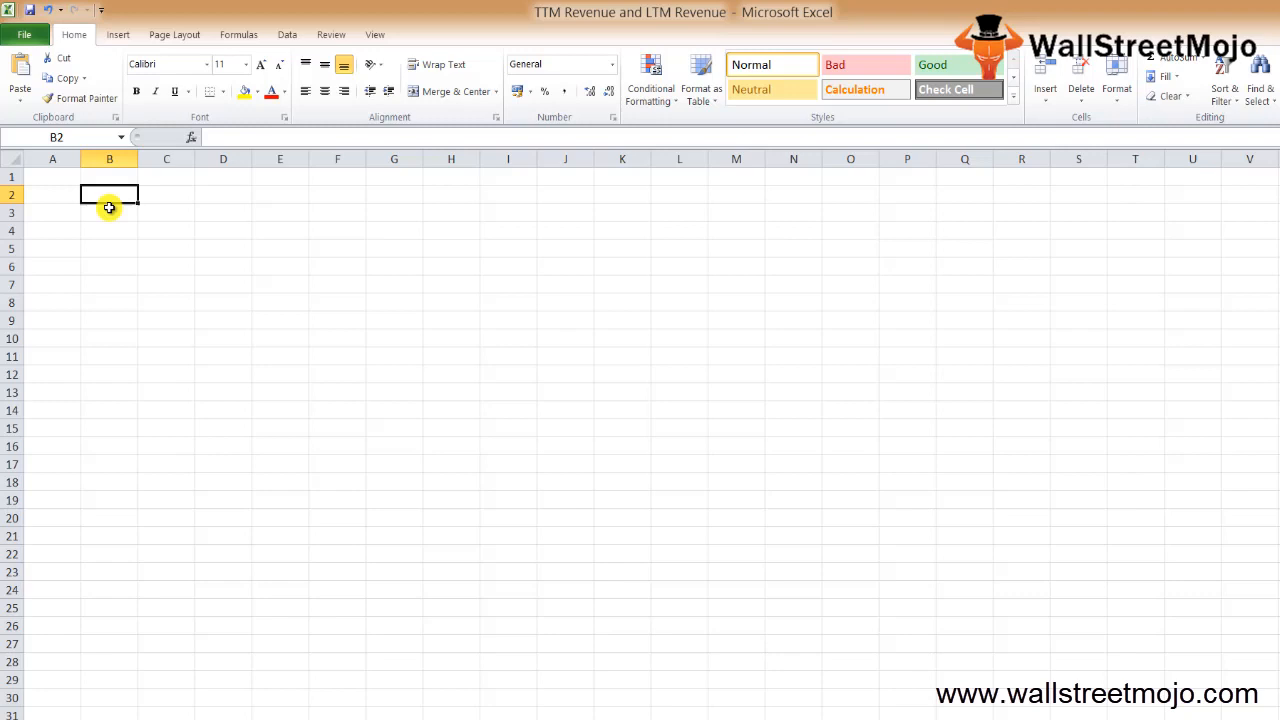
text(1)
key(Return)
key(Up)
key(Right)
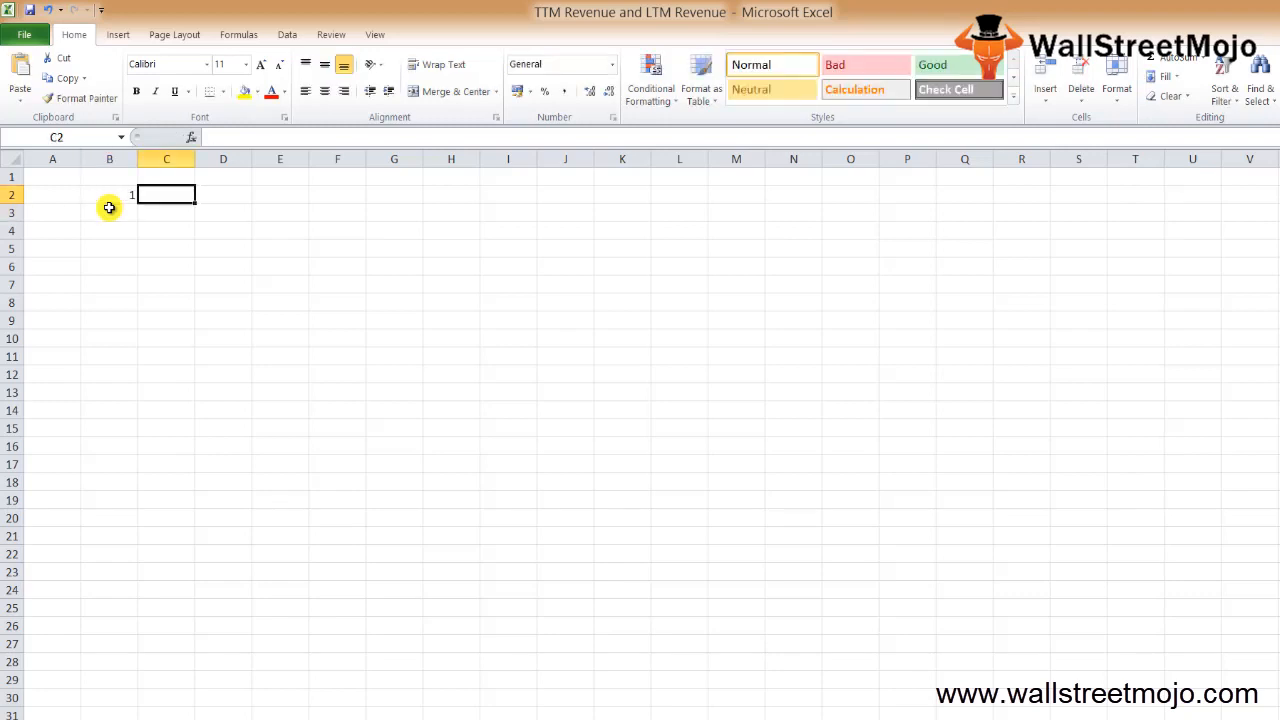
text(LR)
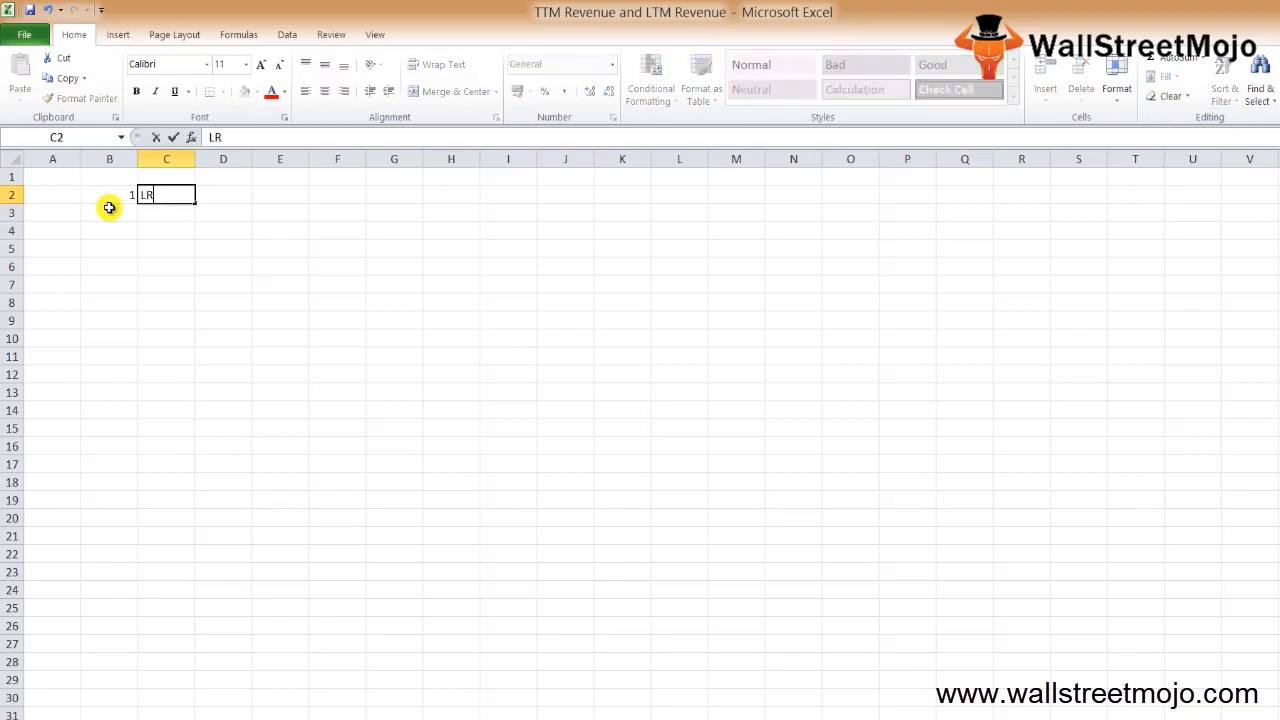
key(BackSpace)
text(TM)
key(Return)
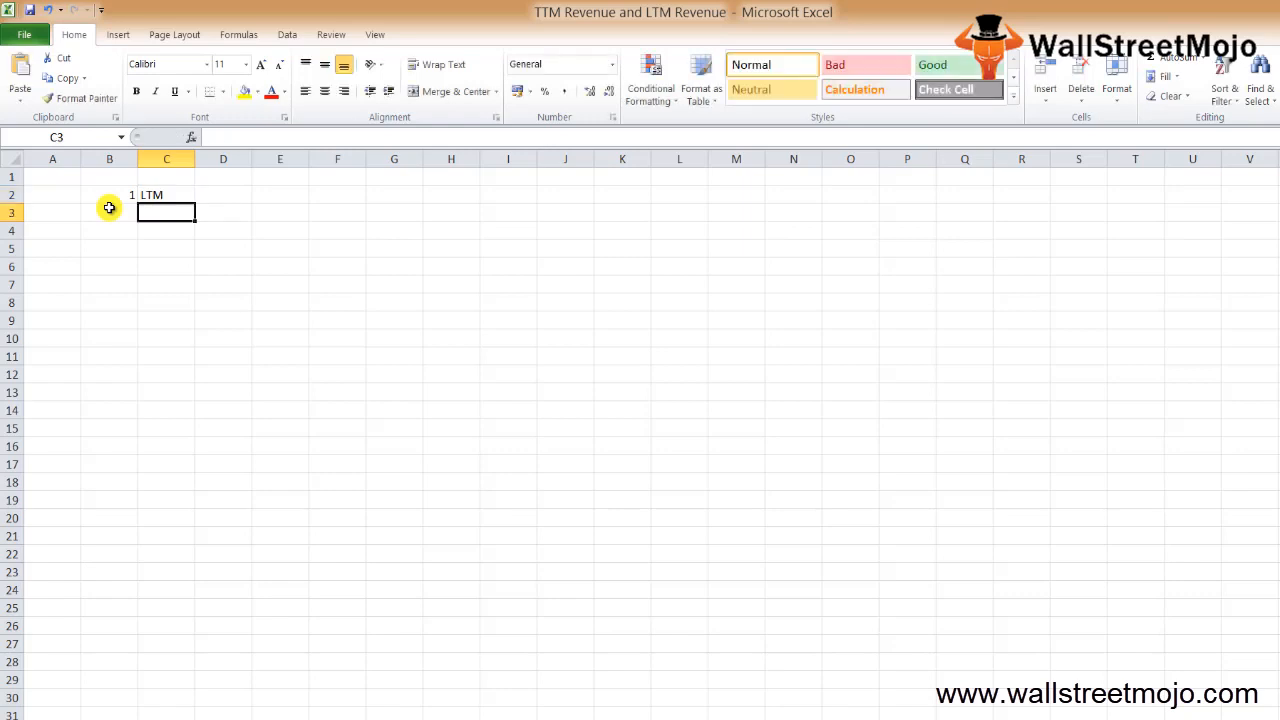
- Add item 2 in B3 with LTM beside it in C3
click(112, 210)
text(2)
key(Return)
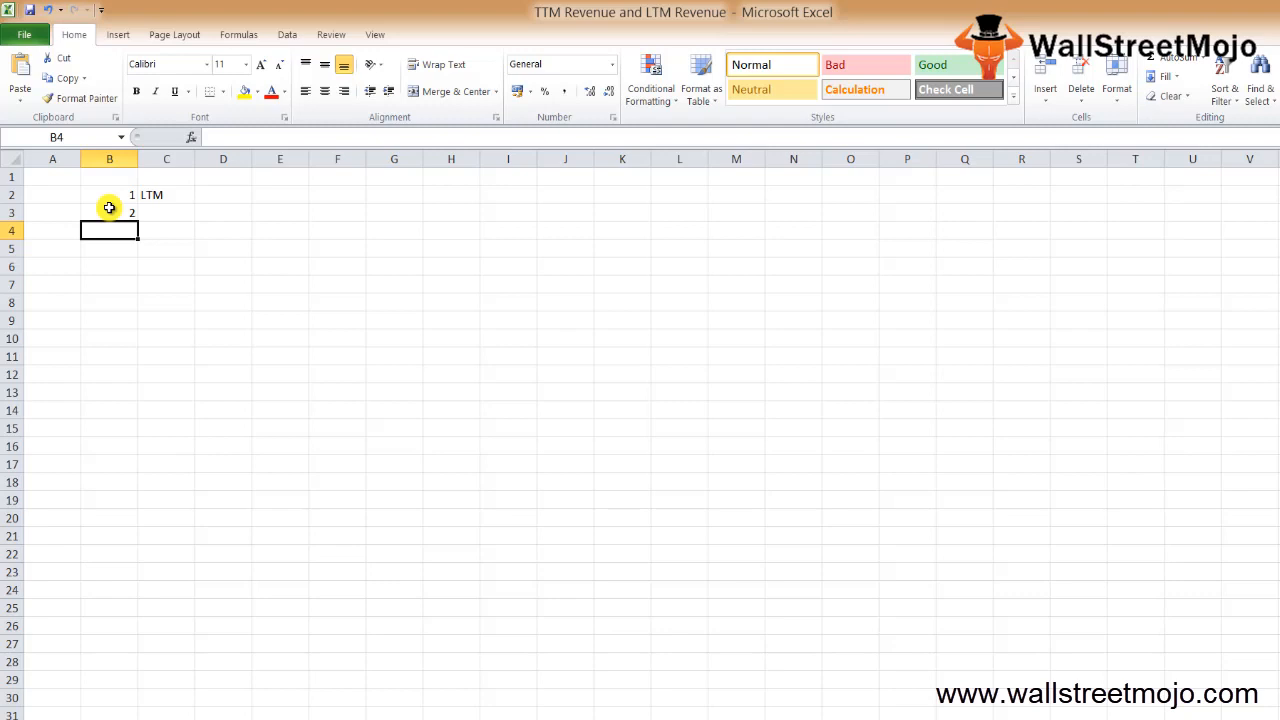
text(L)
key(Escape)
key(Up)
key(Right)
text(LTM)
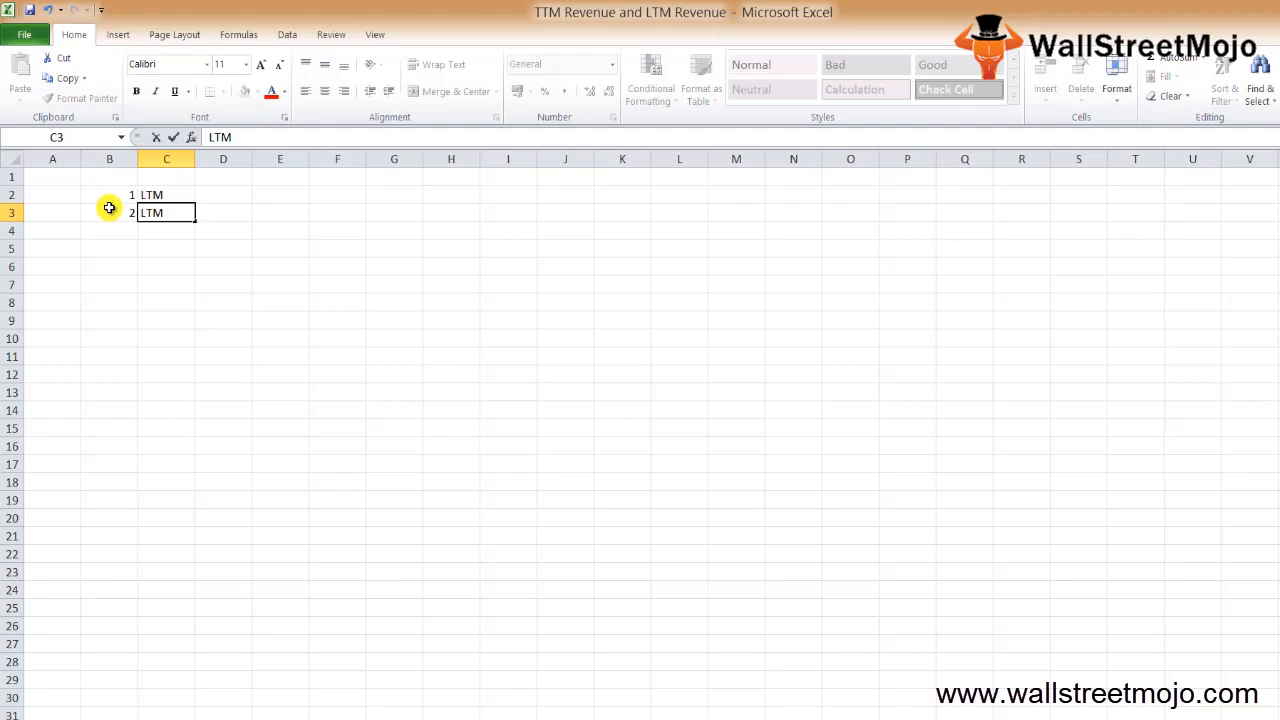
key(Return)
key(Left)
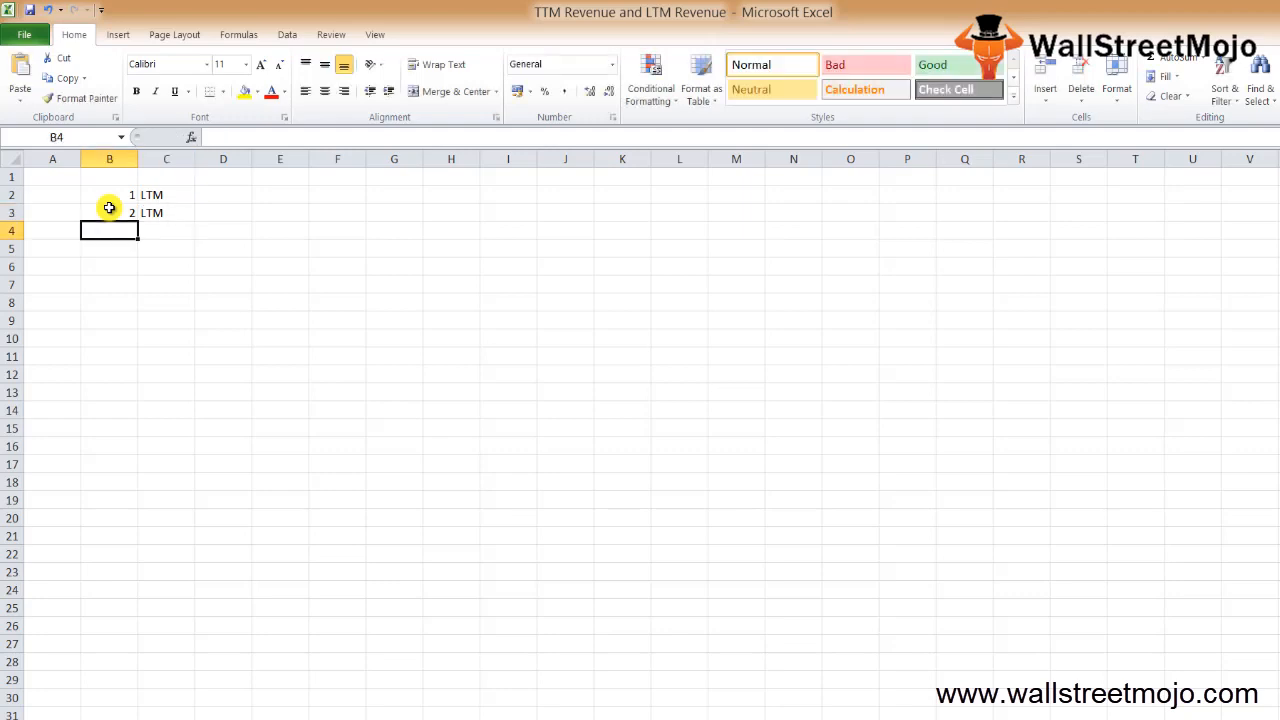
- Enter the year headings 2016 and 2017 in C5 and D5
key(Down)
key(Right)
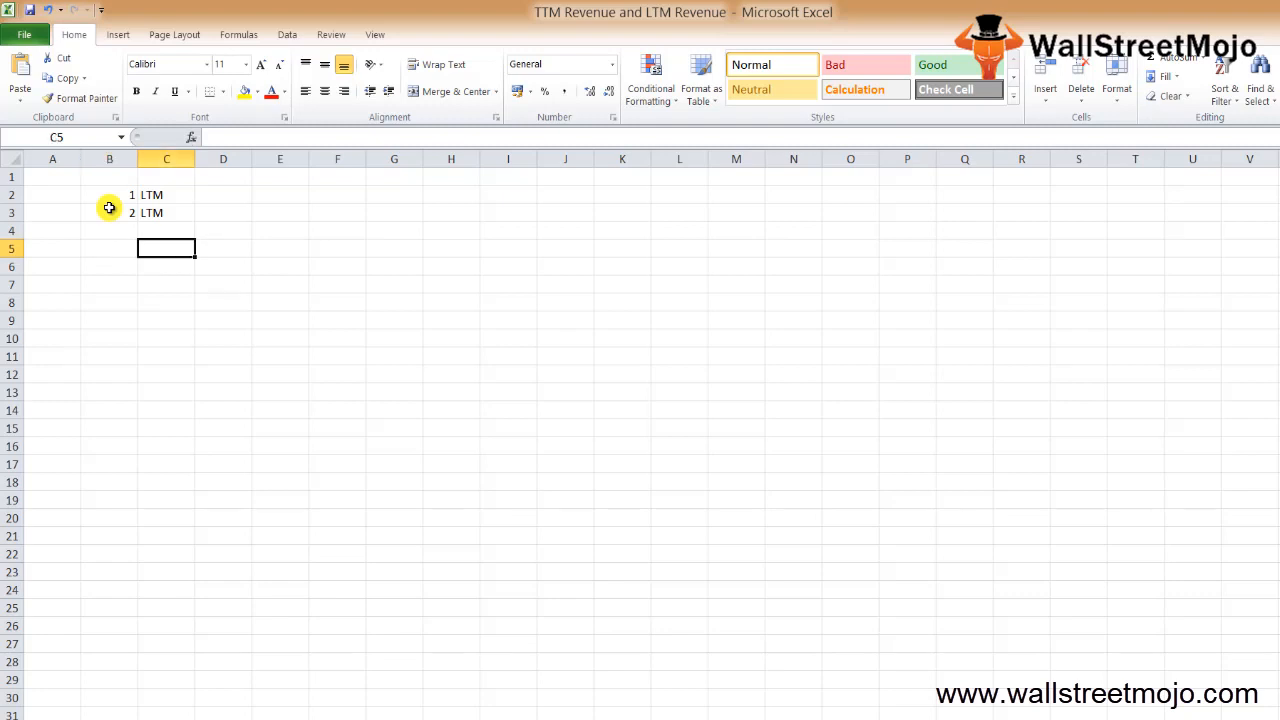
text(2016)
key(Tab)
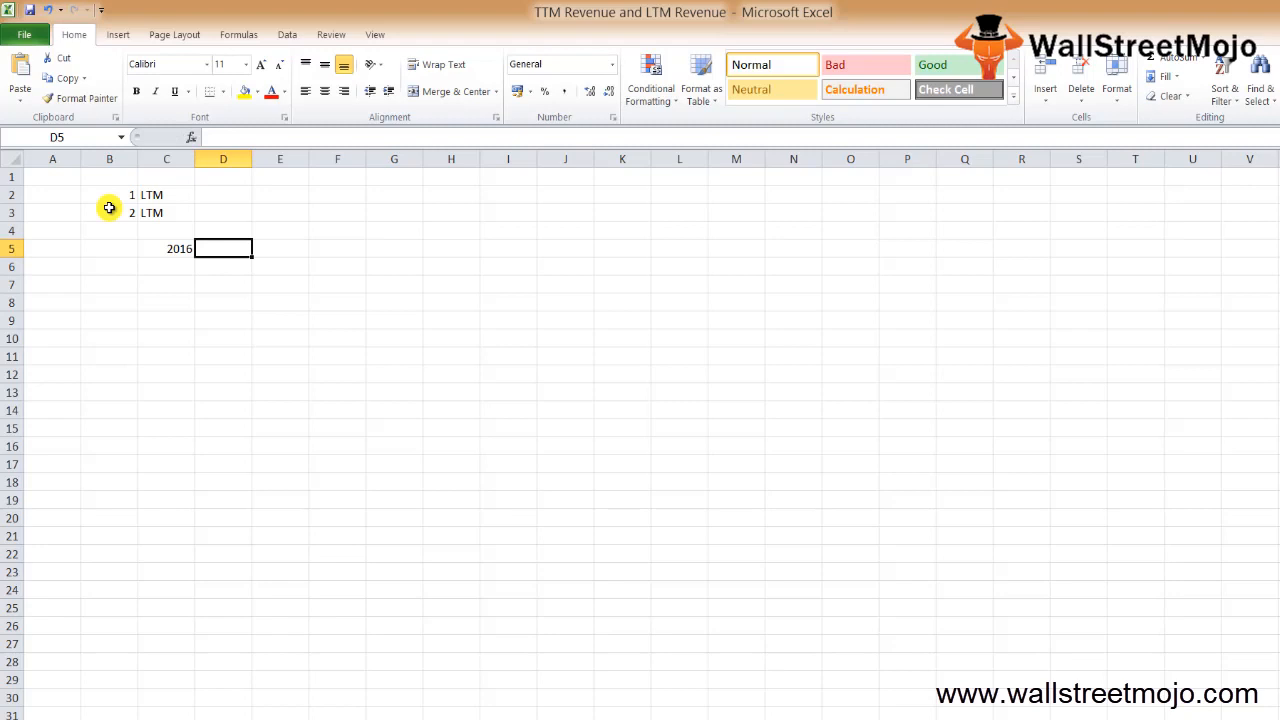
text(2017)
key(Return)
- Add the July to sep row with 50000 revenue for 2016
key(Down)
key(Left)
text(J)
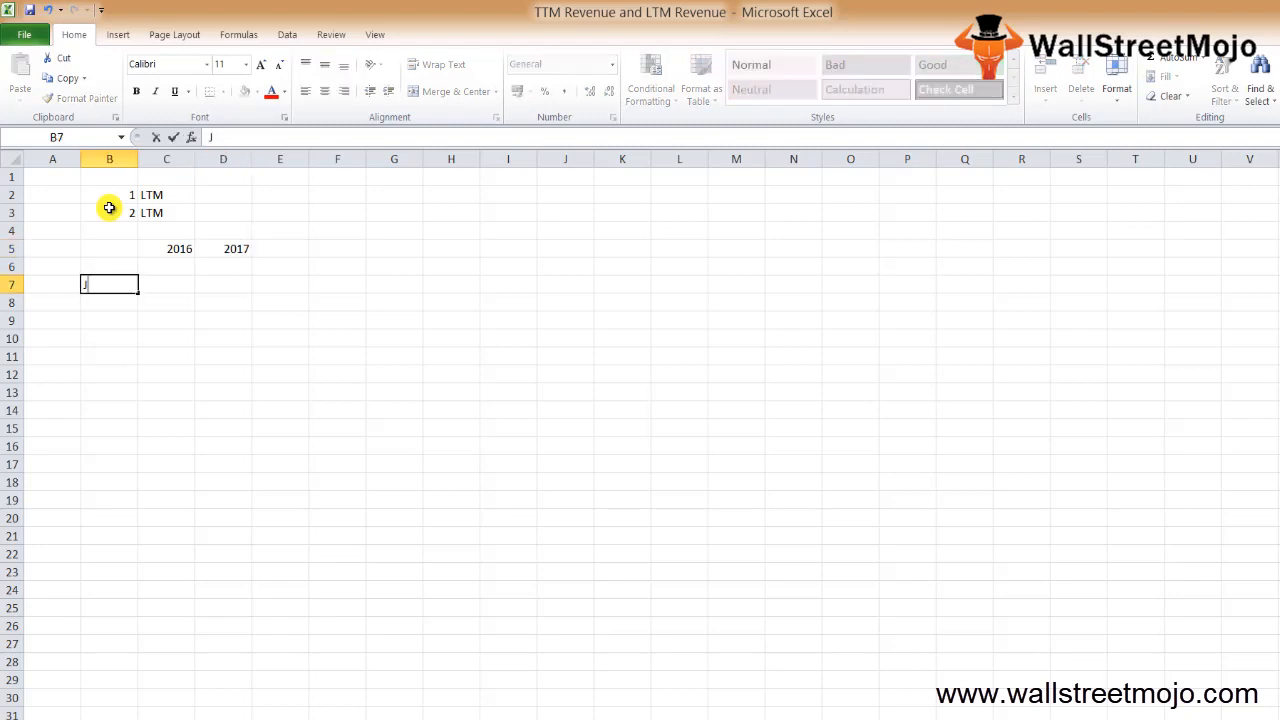
text(u)
key(BackSpace)
key(BackSpace)
text(July to )
text(sep)
key(Return)
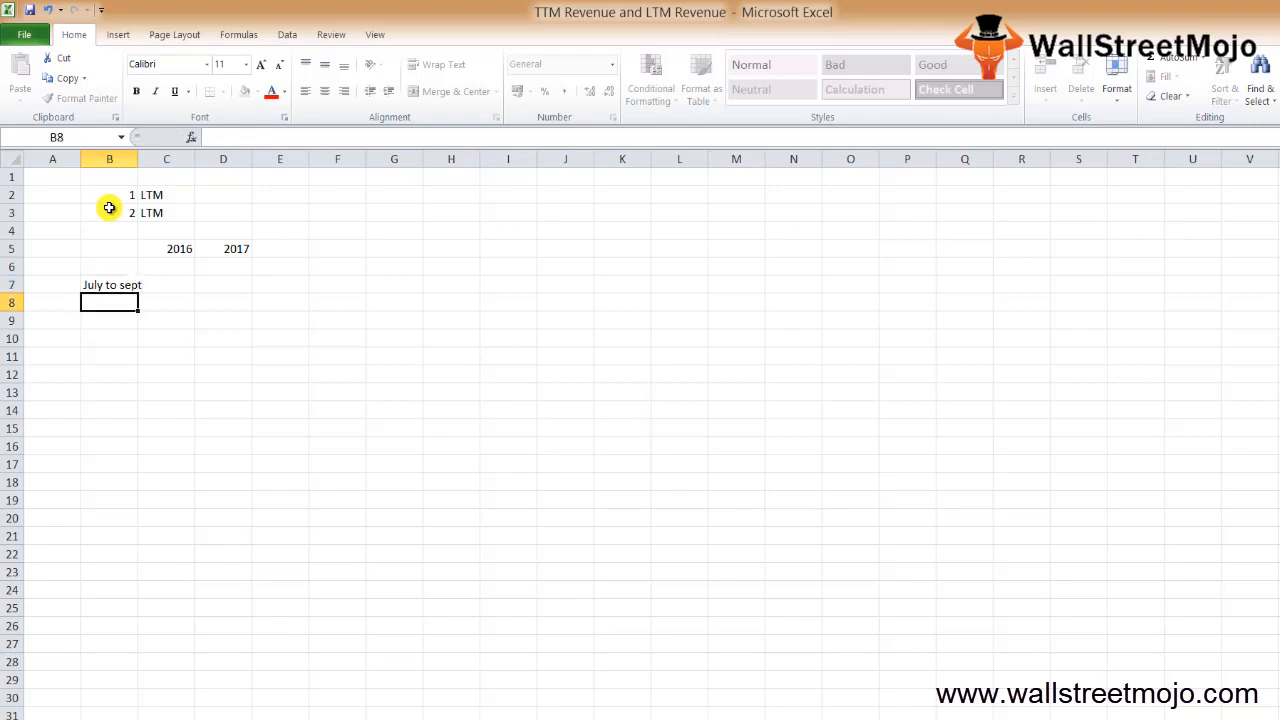
key(Up)
key(Right)
text(5000)
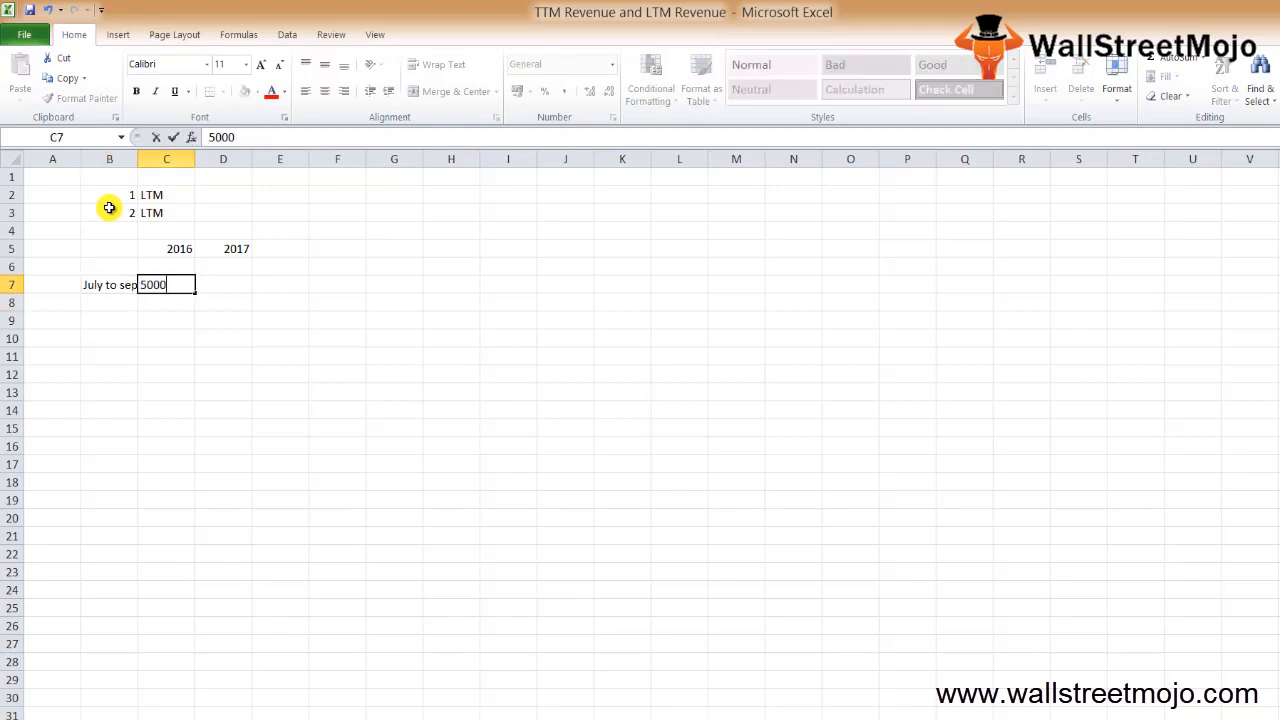
text(0)
key(Left)
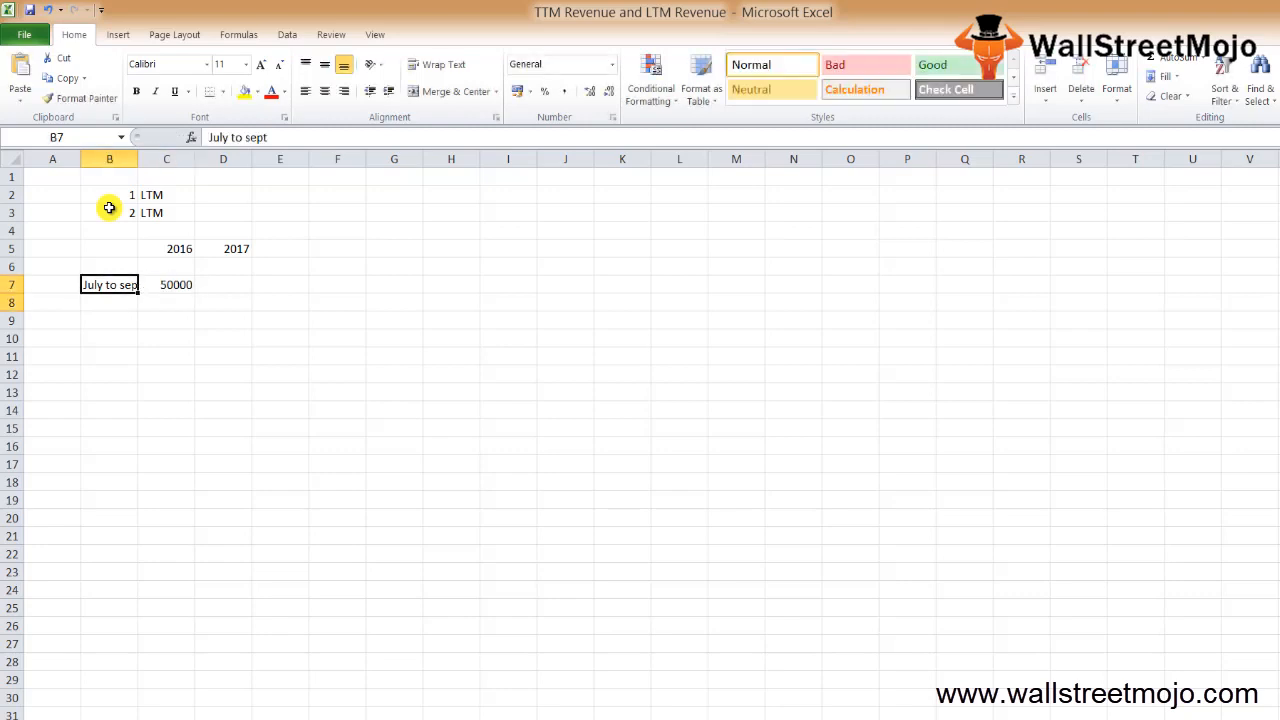
- Add the Oct to dec row with 62000 revenue for 2016
key(Down)
text(Oct ot)
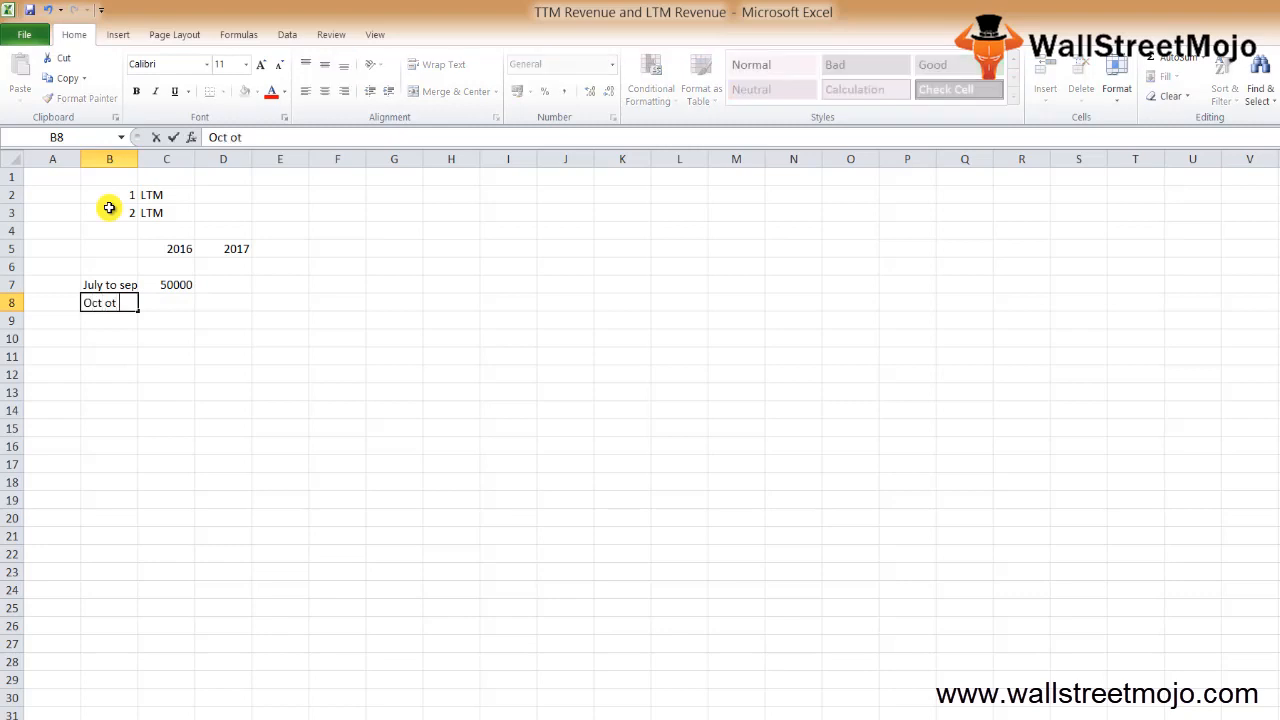
text( d)
key(BackSpace)
key(BackSpace)
key(BackSpace)
key(BackSpace)
text(to d)
text(ec)
key(ctrl+Return)
key(Right)
text(6)
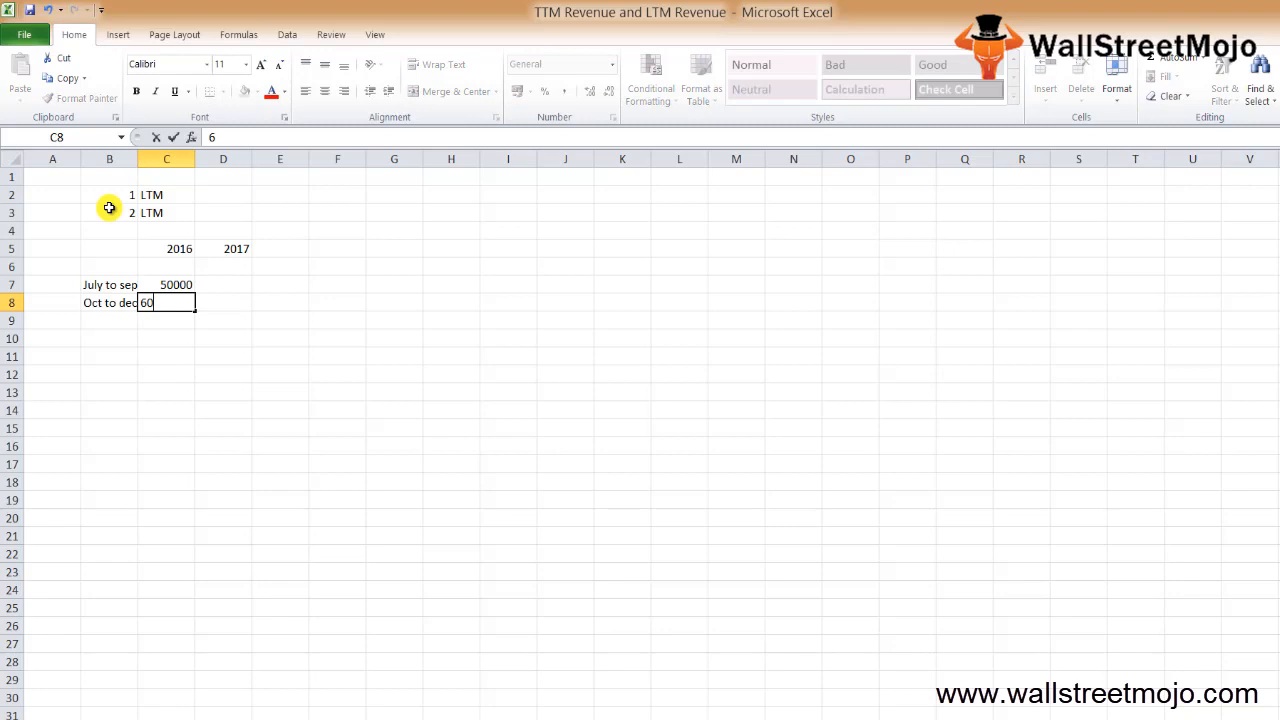
text(00)
key(BackSpace)
key(BackSpace)
text(2000)
key(Return)
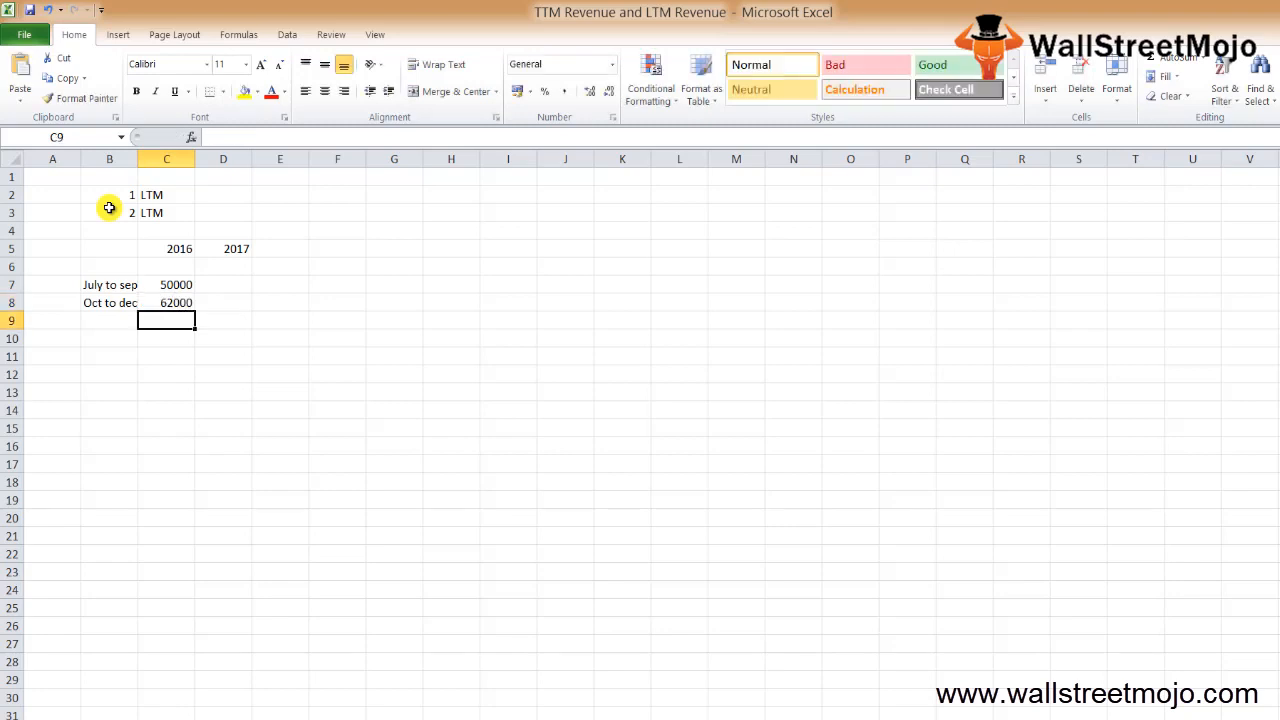
- Label Jan to mar in B9 and fill 2017 values 54000, 49000, 57000 in D9:D11
key(Left)
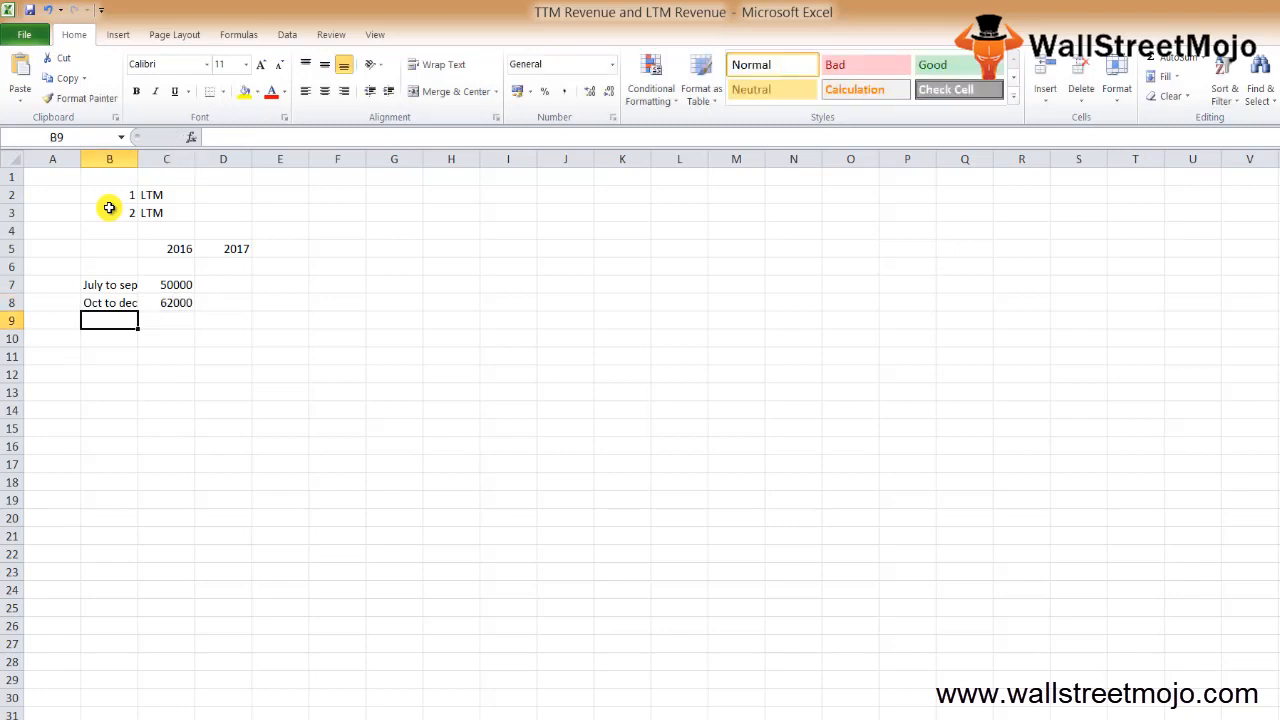
key(Up)
key(Down)
text(Jan to m)
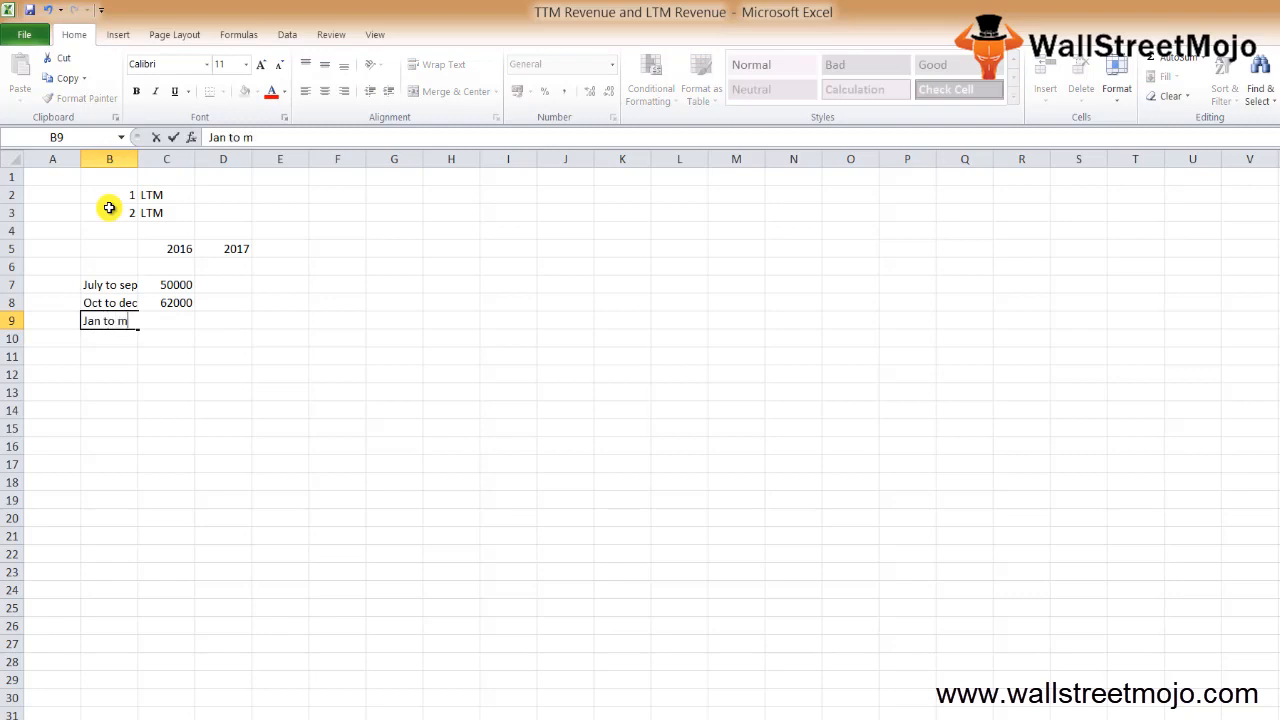
text(ar)
key(Right)
key(Right)
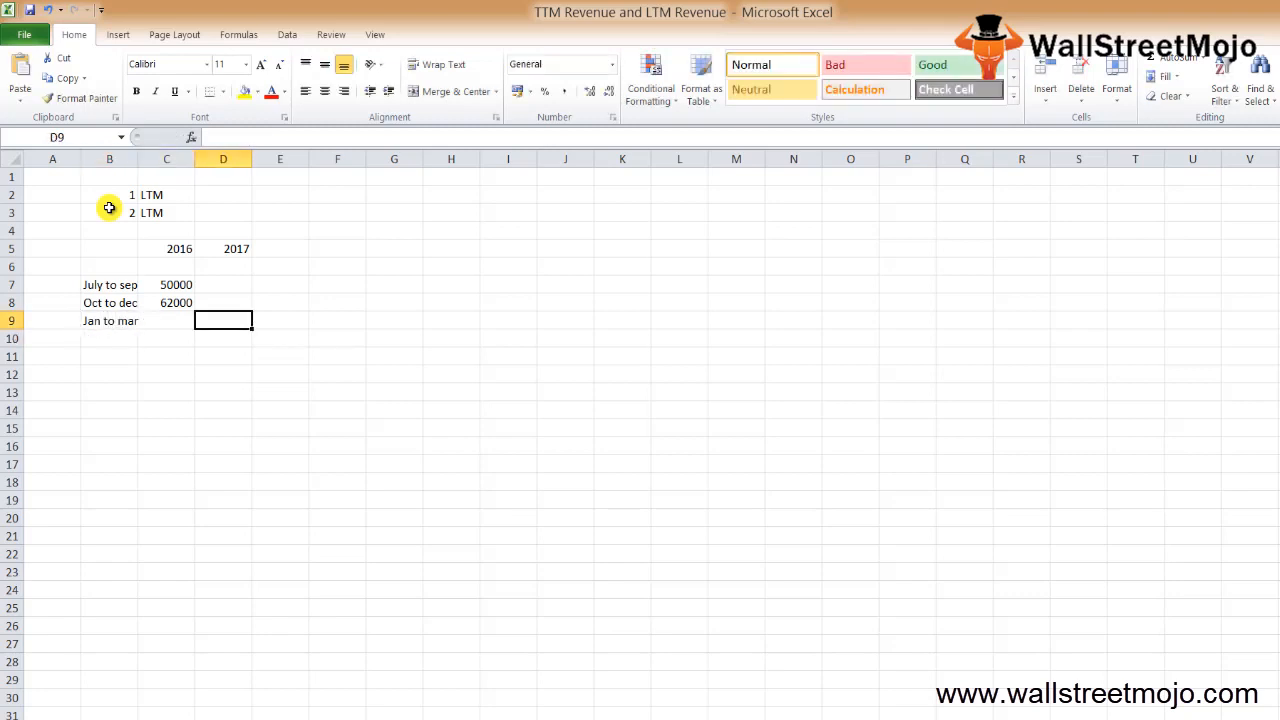
text(5)
key(BackSpace)
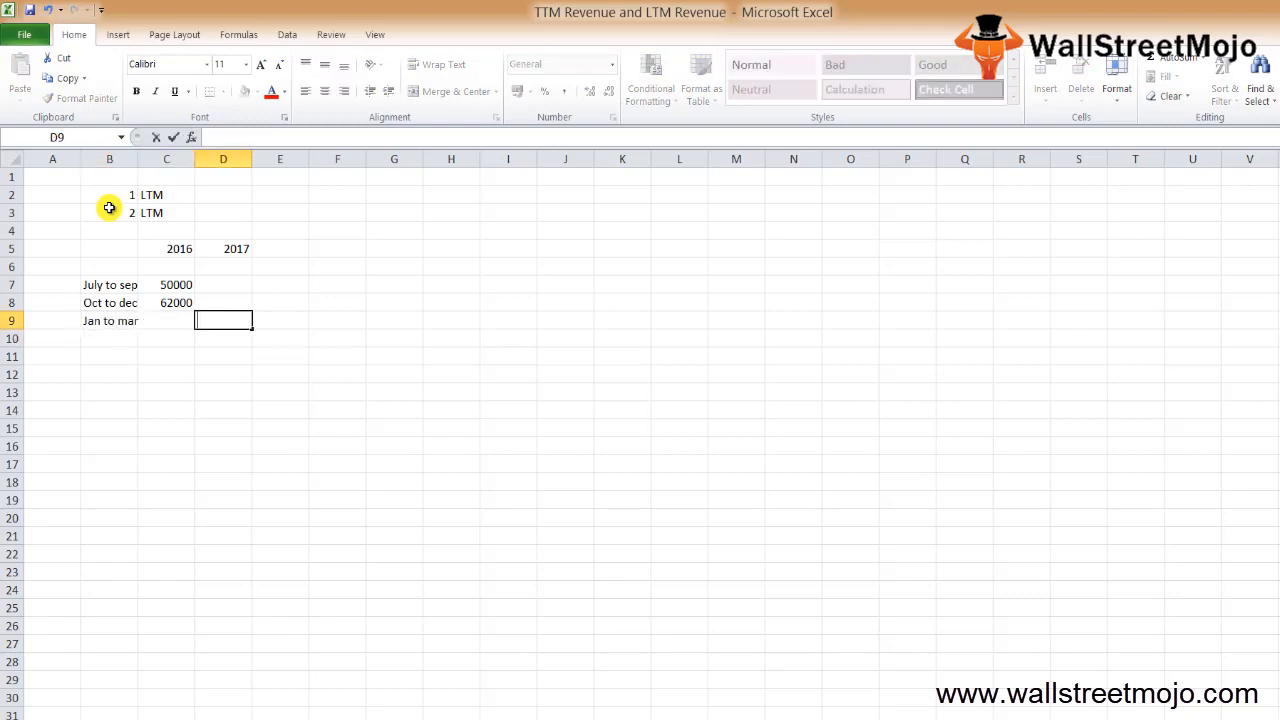
text(5)
key(BackSpace)
text(54000)
key(Return)
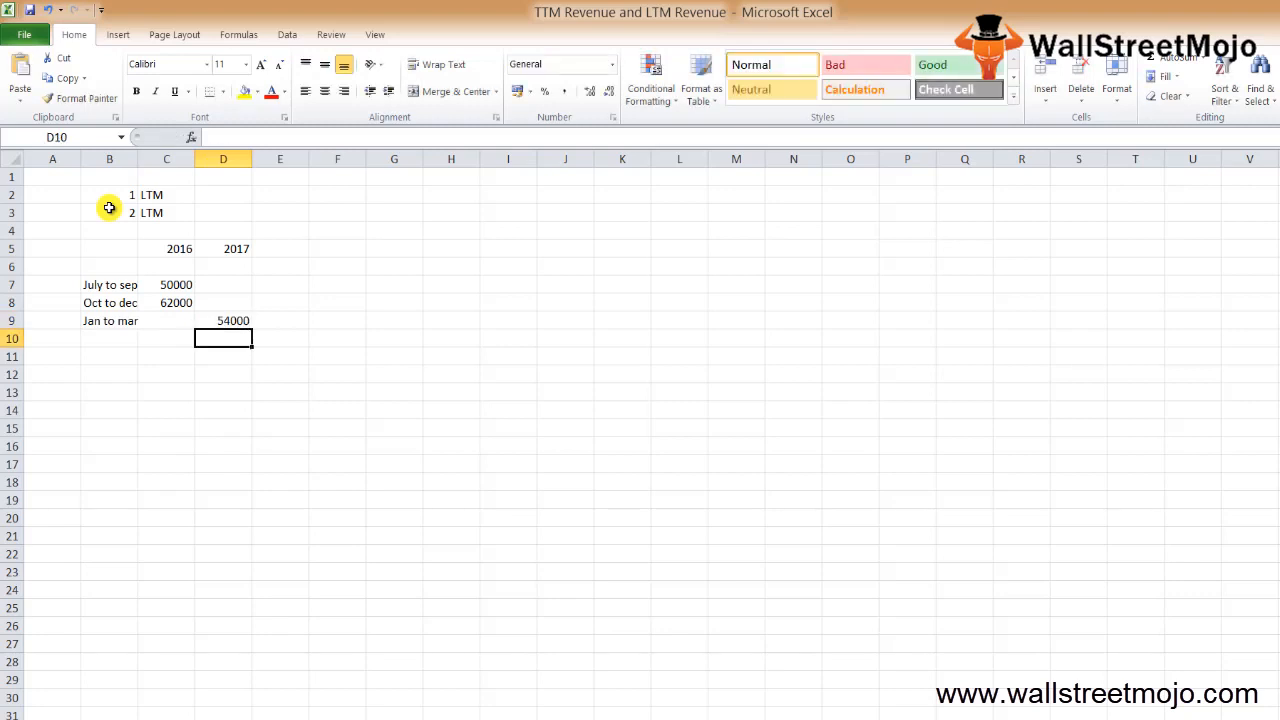
text(49000)
key(Return)
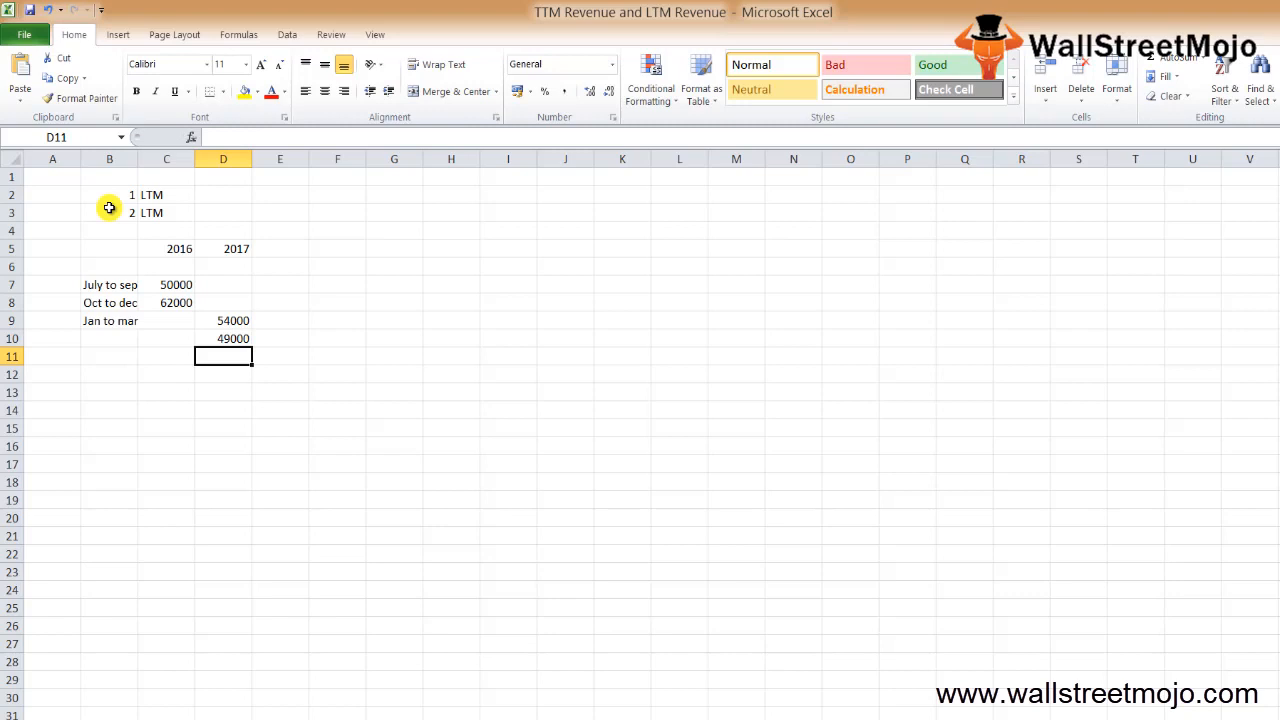
text(57)
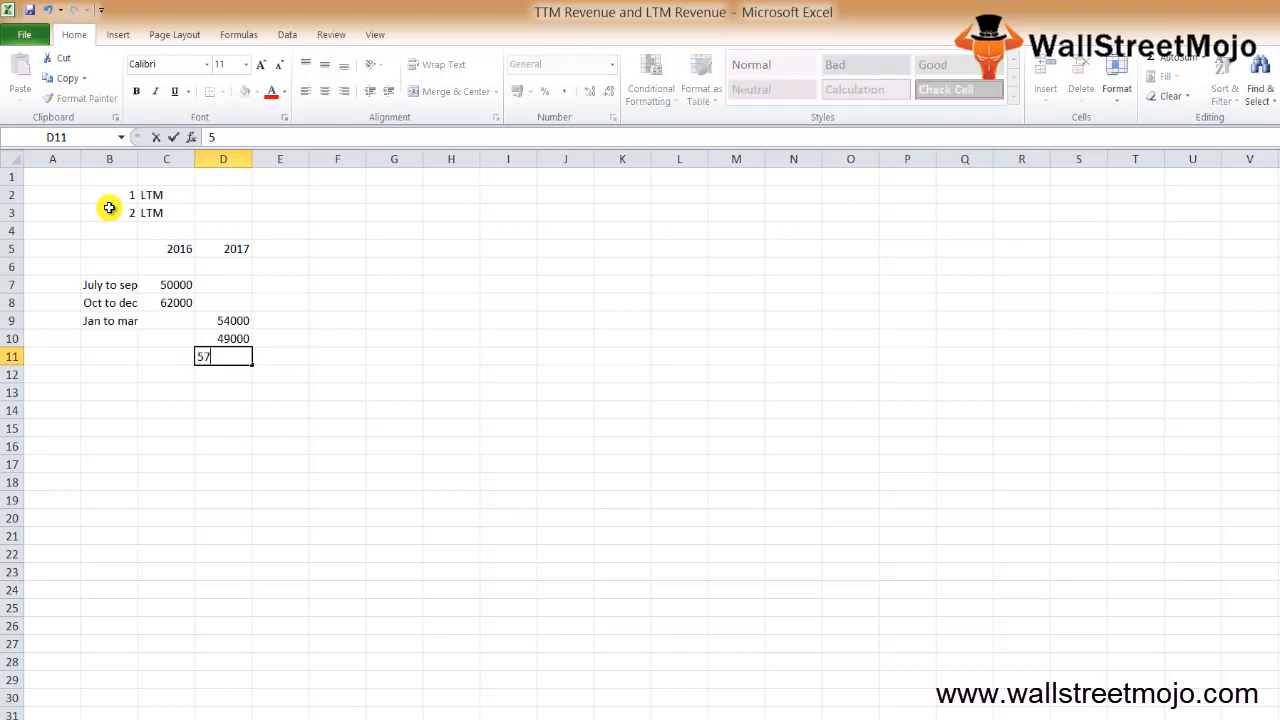
text(000)
key(Left)
key(Left)
key(Left)
- Enter quarter labels Jan to mar, April to june and July to sept in B10:B12
key(Up)
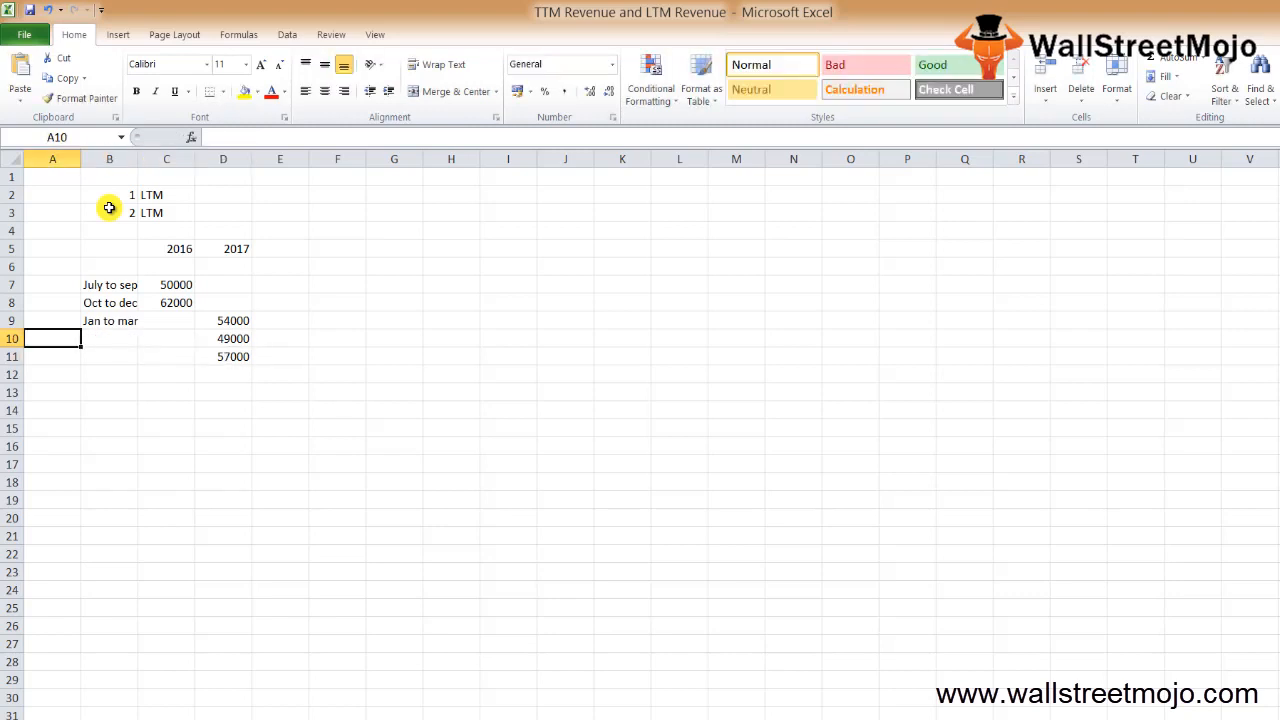
key(Right)
text(Jan to m)
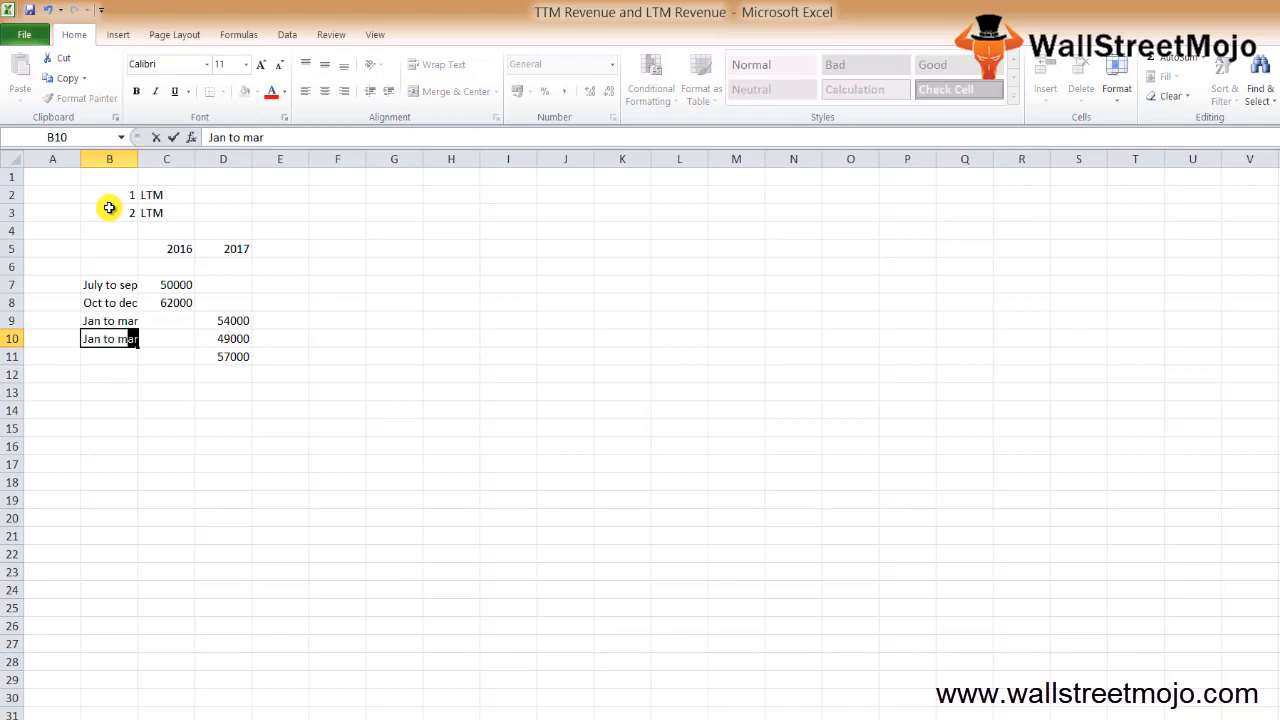
text(ar)
key(Return)
text(Apr)
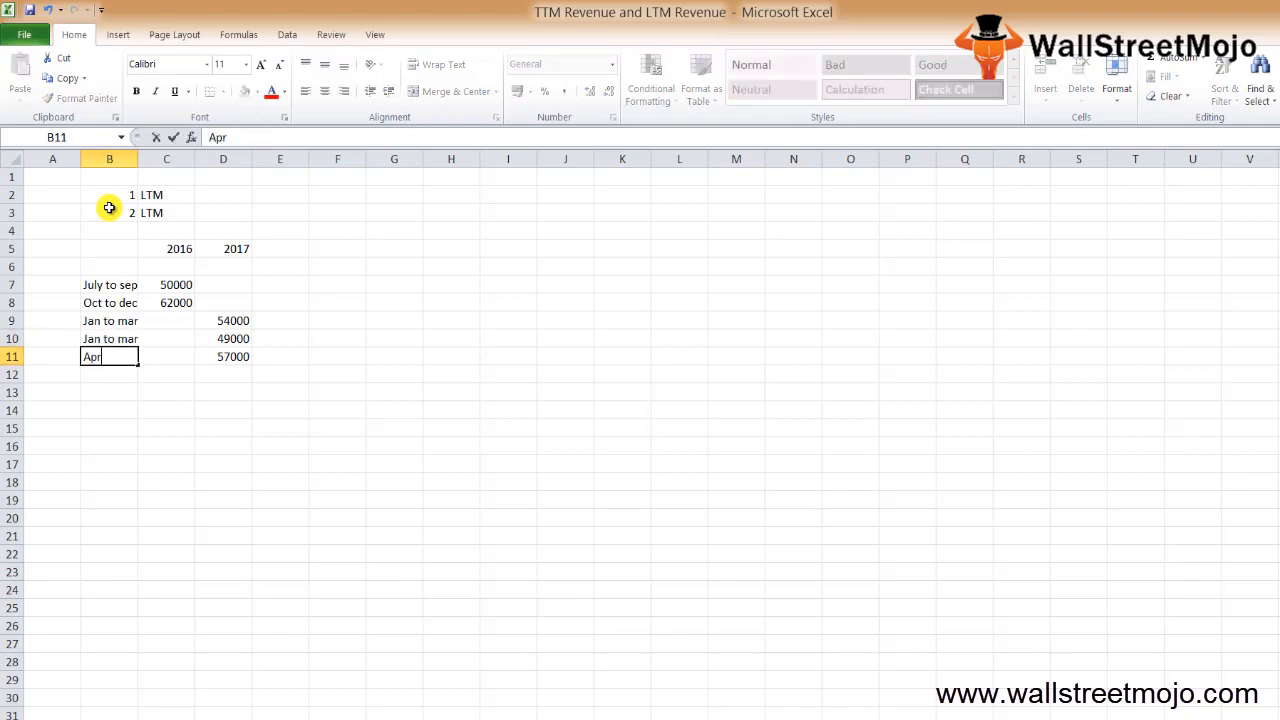
text(il to june)
key(Return)
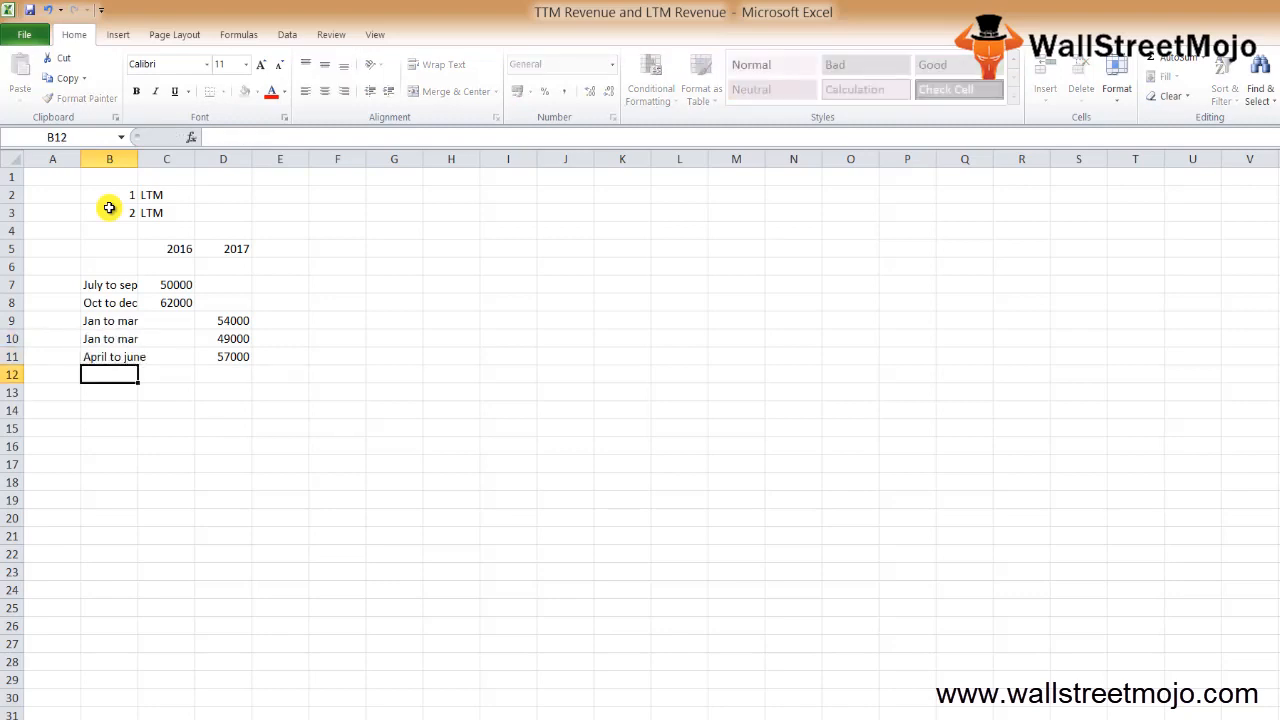
text(July to sept)
key(Up)
- Remove the duplicate Jan to mar label by cutting the labels below and pasting them one row up
key(Down)
key(Right)
key(Right)
key(Up)
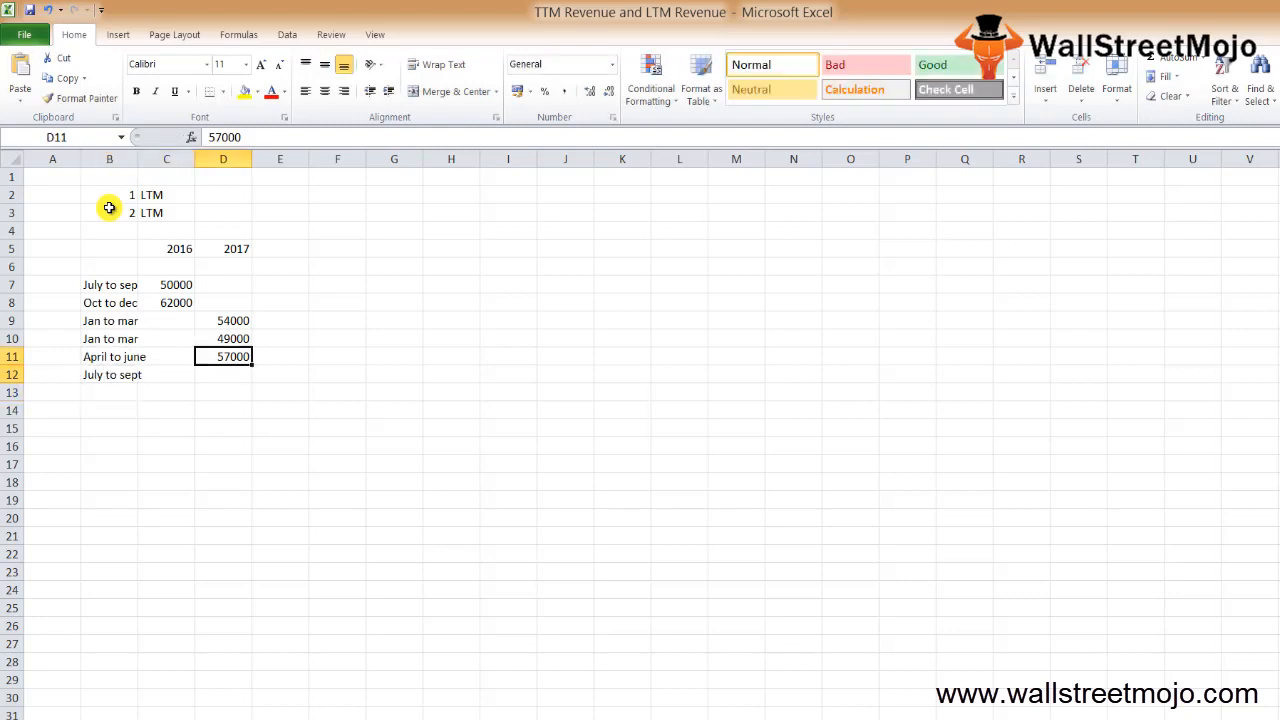
key(Up)
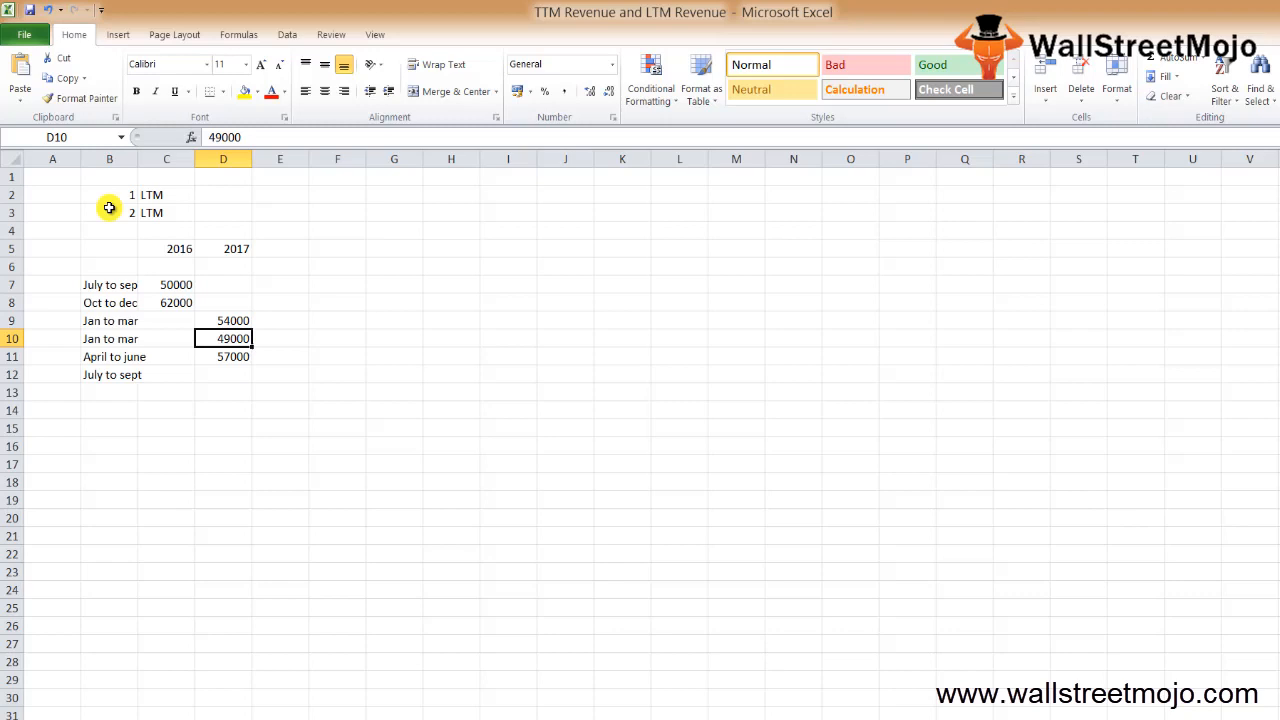
key(Left)
key(Up)
key(Down)
key(Up)
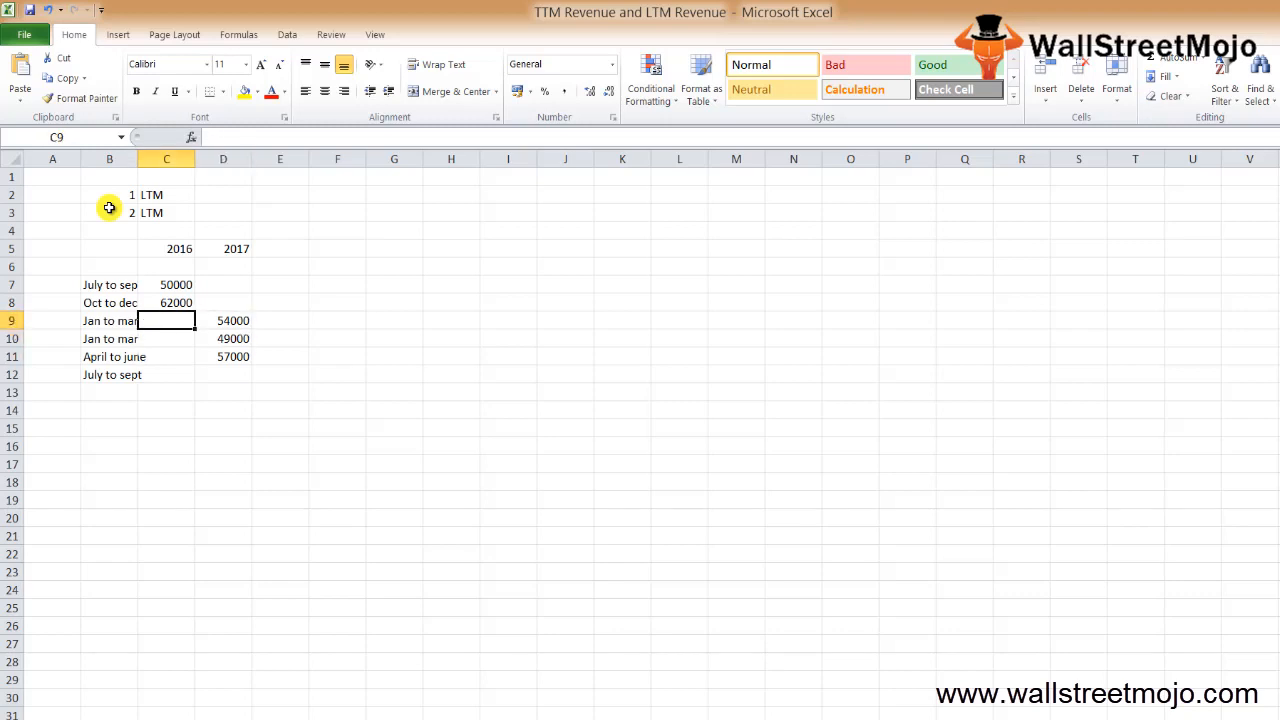
key(Down)
key(Left)
key(shift+Down)
key(shift+Down)
key(ctrl+x)
key(Up)
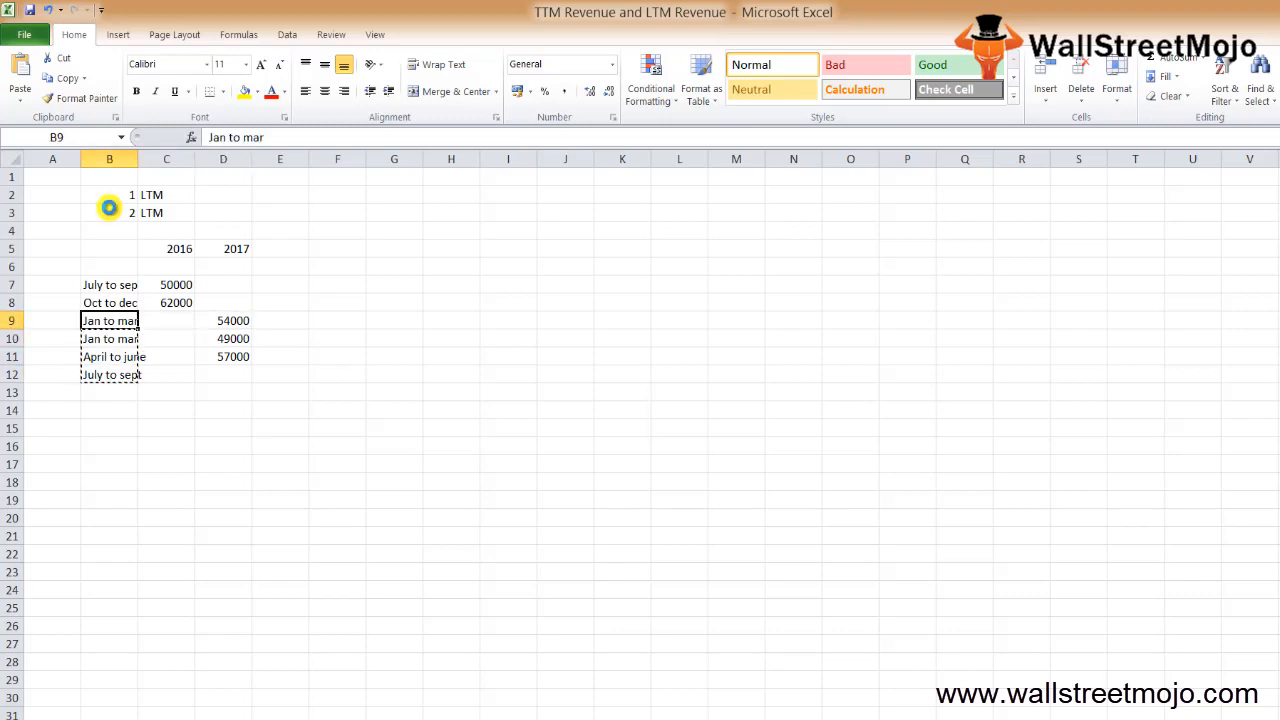
key(ctrl+v)
key(Down)
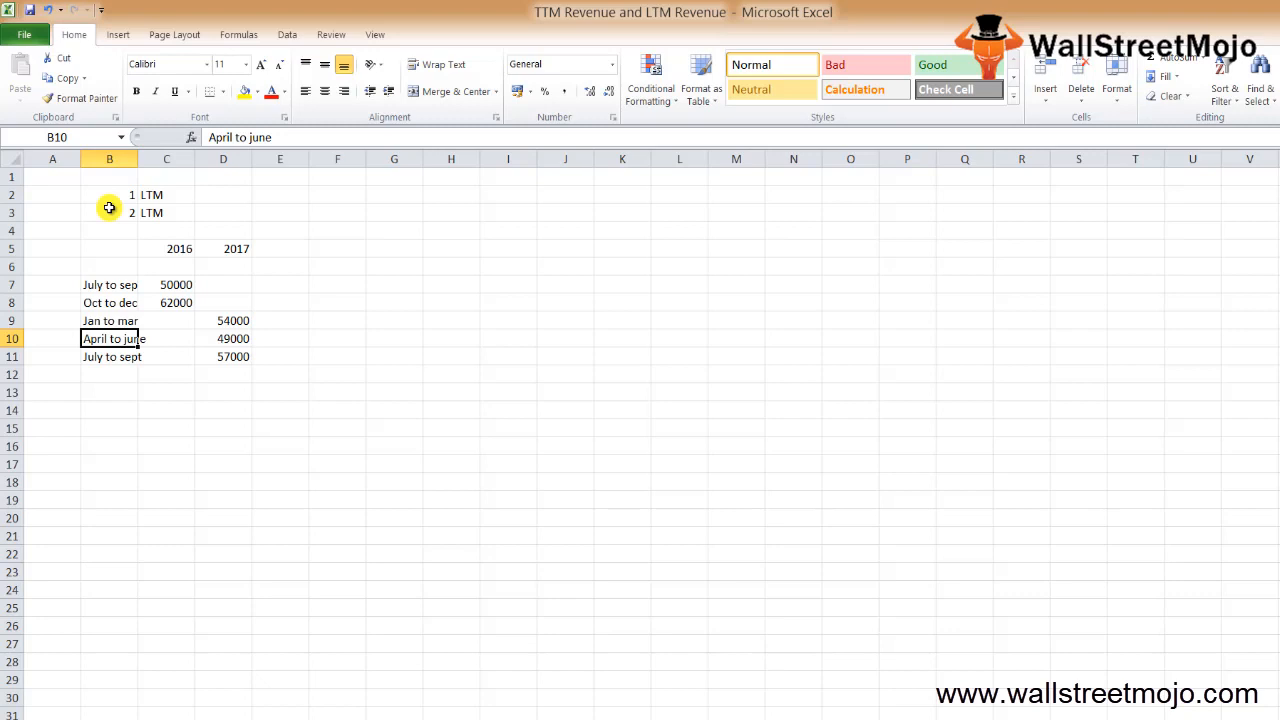
- Select the whole 2017 column to review it, then move below the revenue table
key(Down)
key(Right)
key(Up)
key(ctrl+space)
key(Right)
key(ctrl+space)
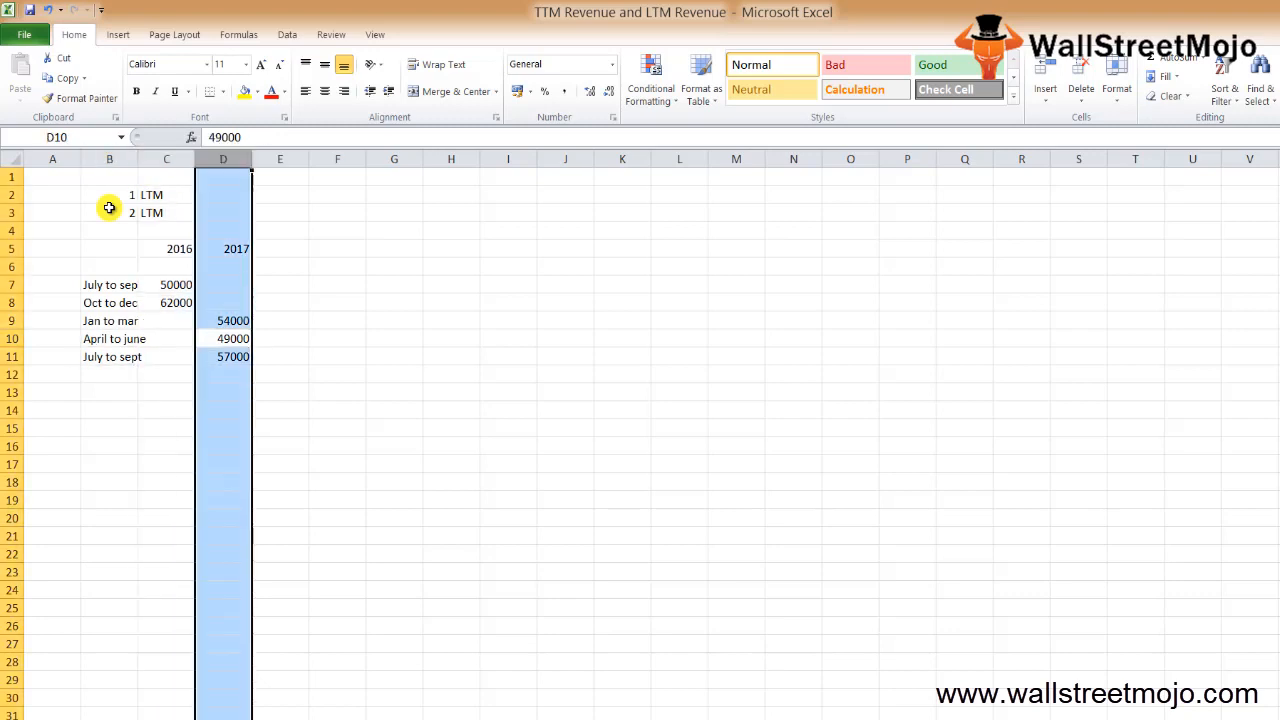
key(Down)
key(Down)
key(Down)
key(Down)
key(Left)
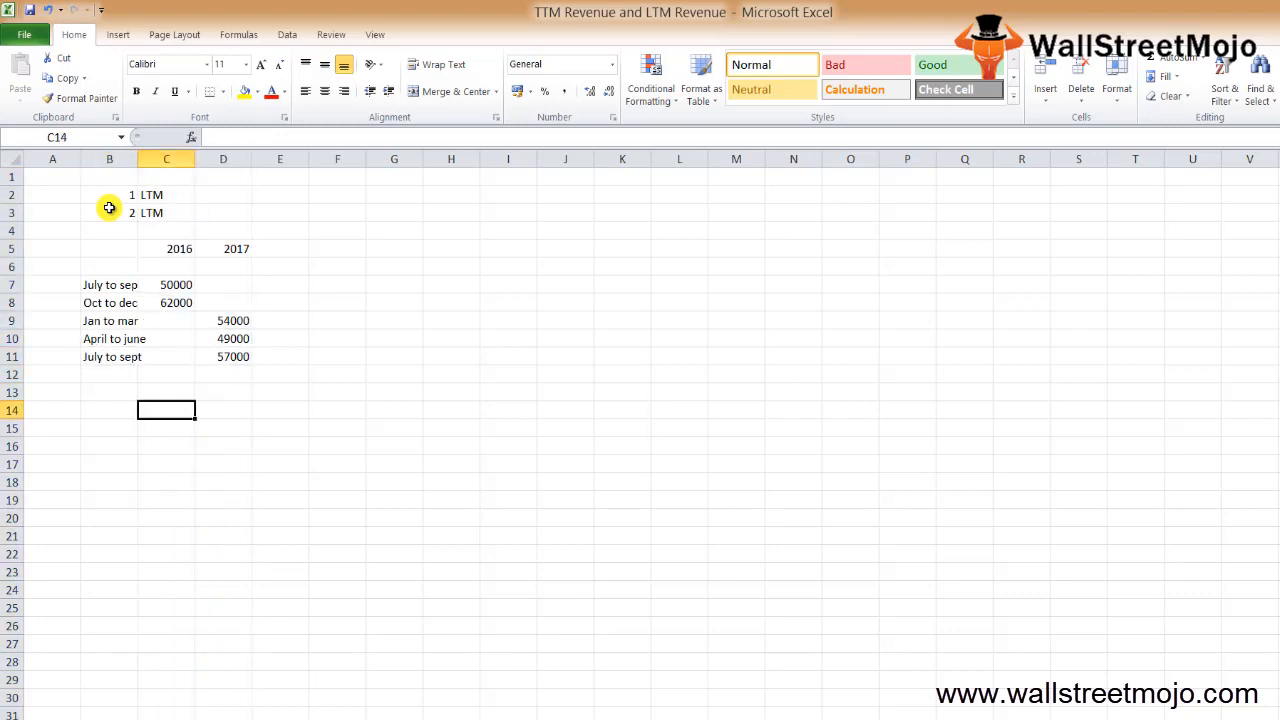
key(Up)
key(Up)
key(Up)
key(Up)
key(Up)
key(Up)
key(Up)
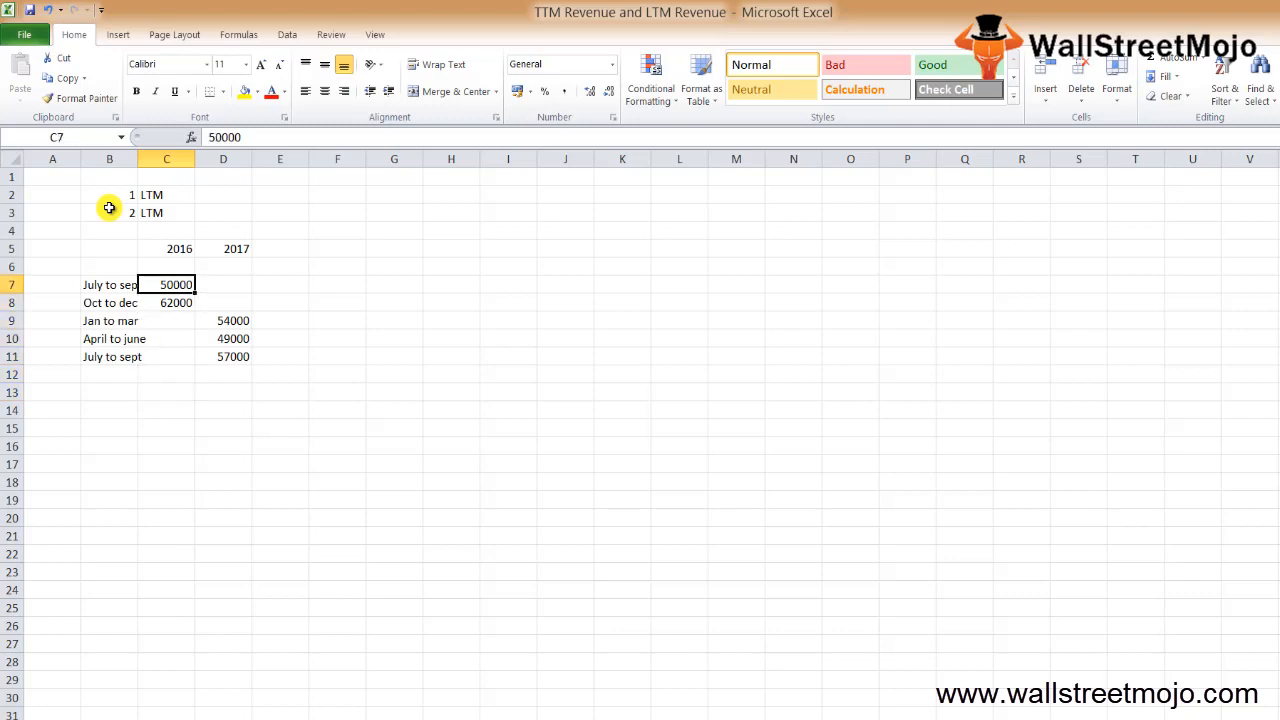
key(Down)
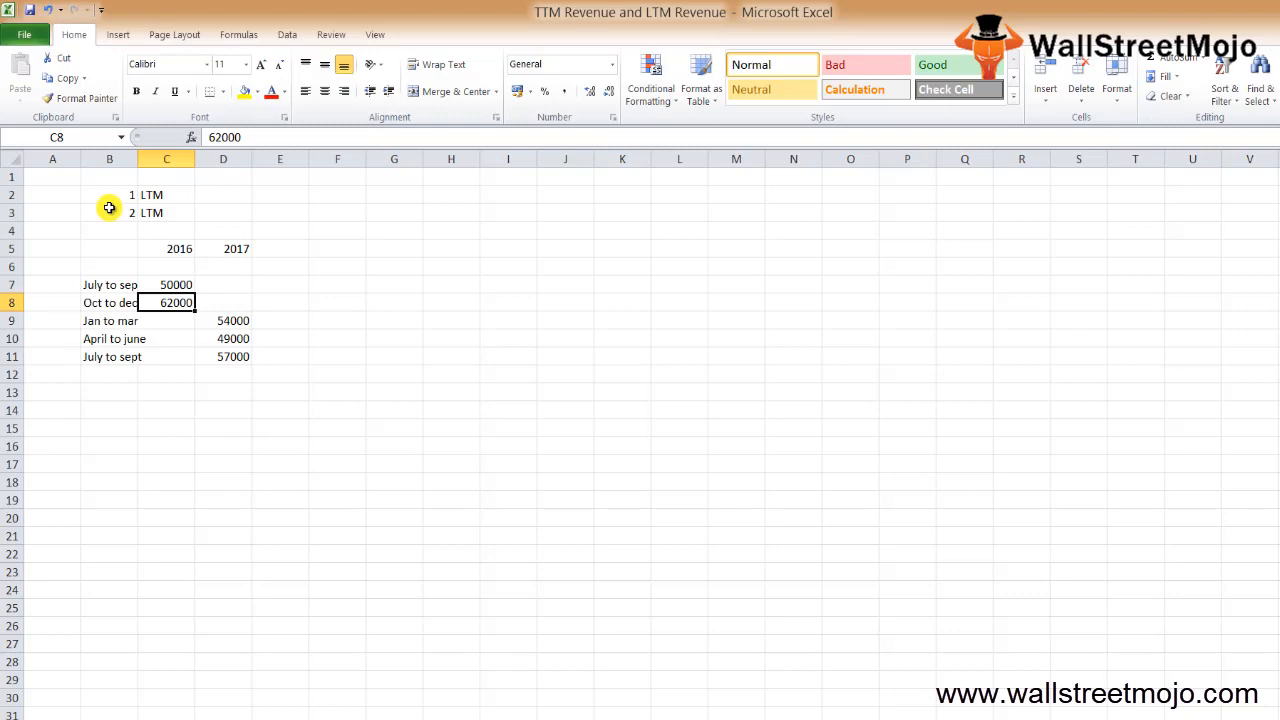
key(Down)
key(Down)
key(Down)
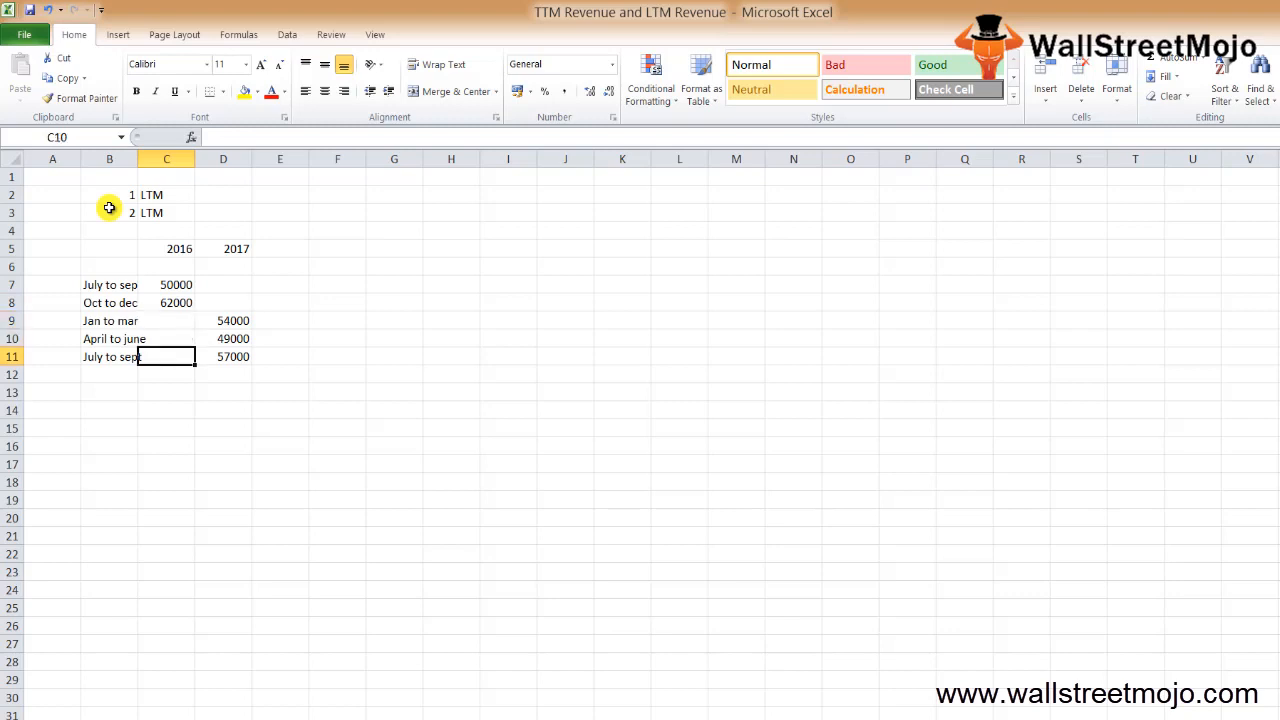
key(Down)
key(Down)
key(Left)
text(T)
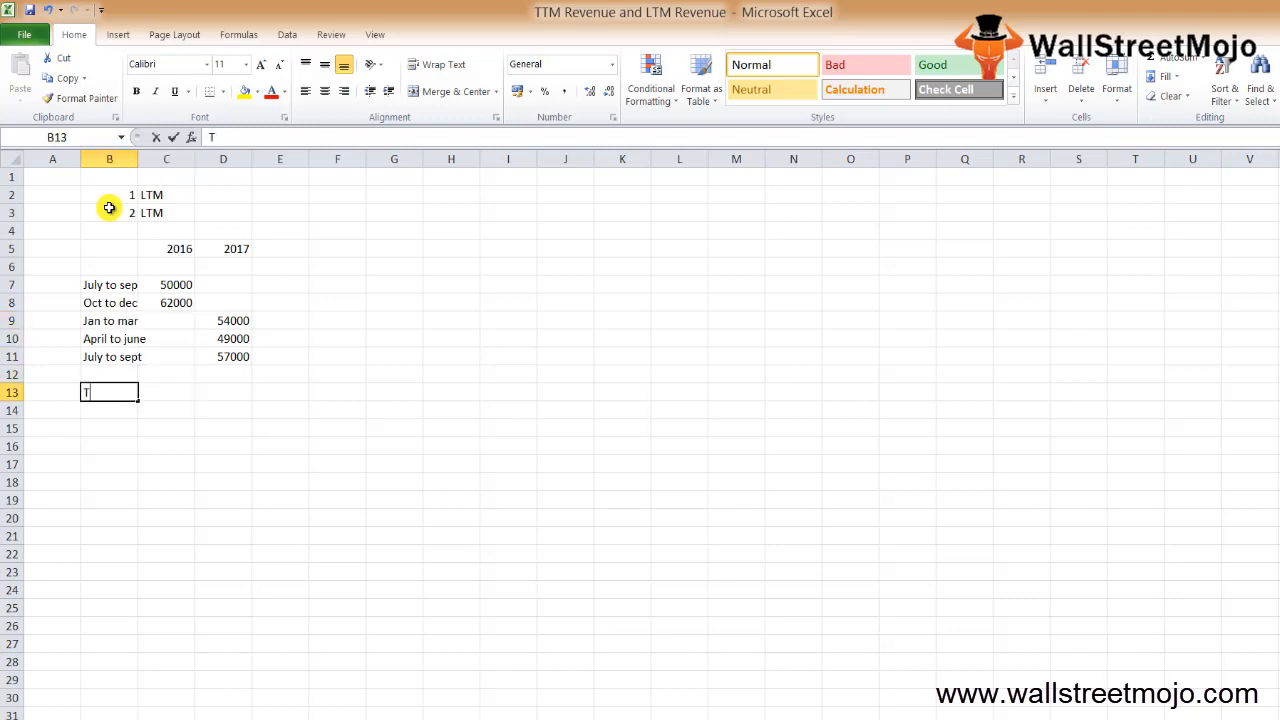
text(TM)
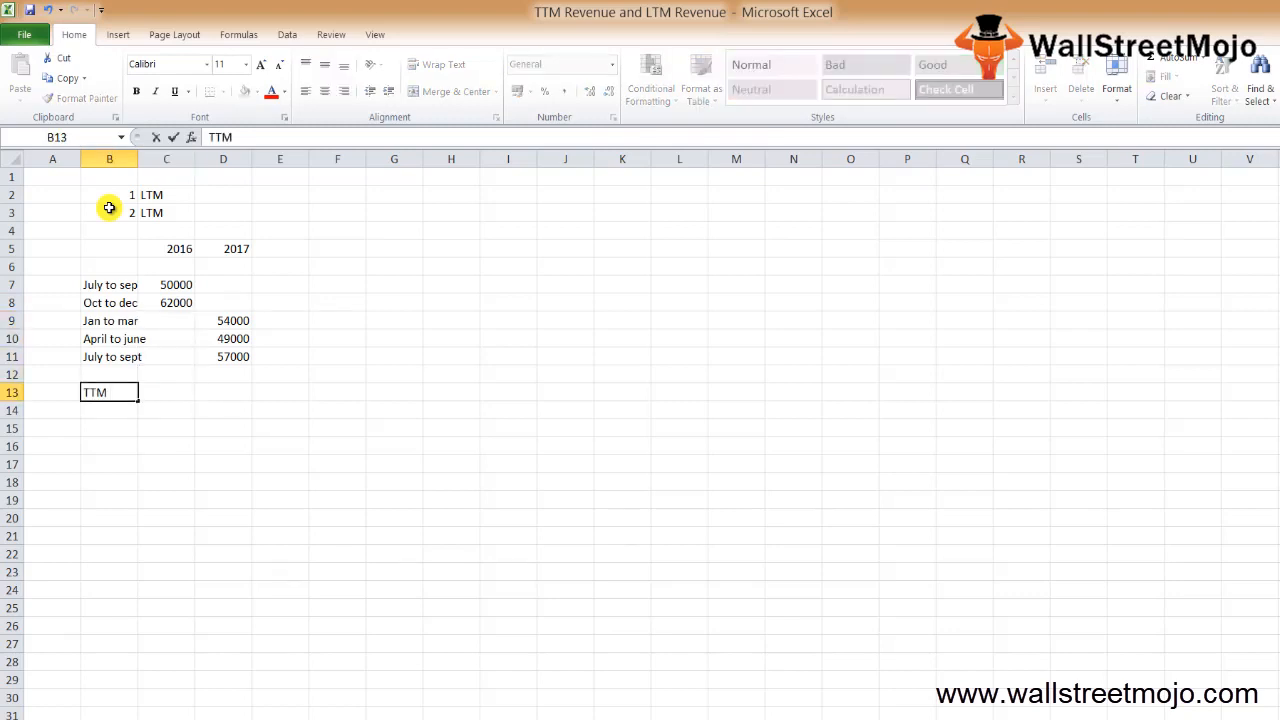
- Commit the TTM label in B13 and start the C13 formula at the Jul–Sep 2016 revenue of 50000
key(Return)
key(Up)
key(Right)
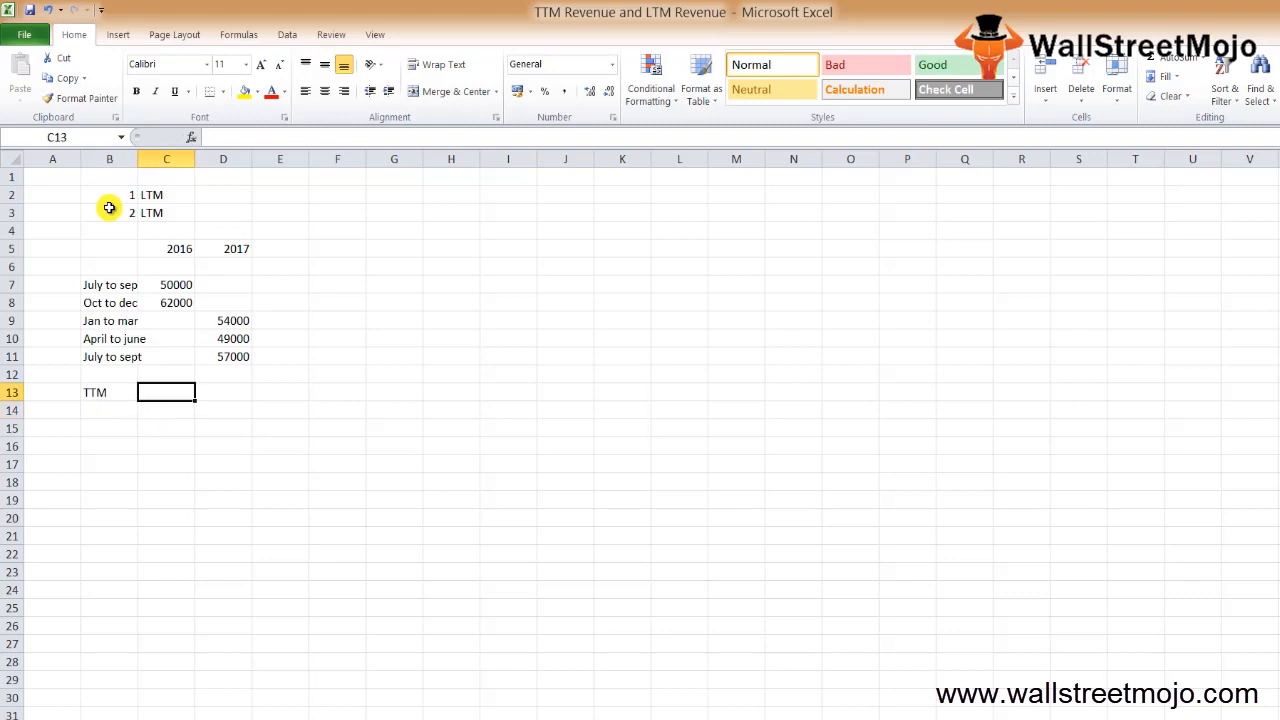
text(=)
key(Up)
key(Up)
key(Up)
key(Up)
key(Up)
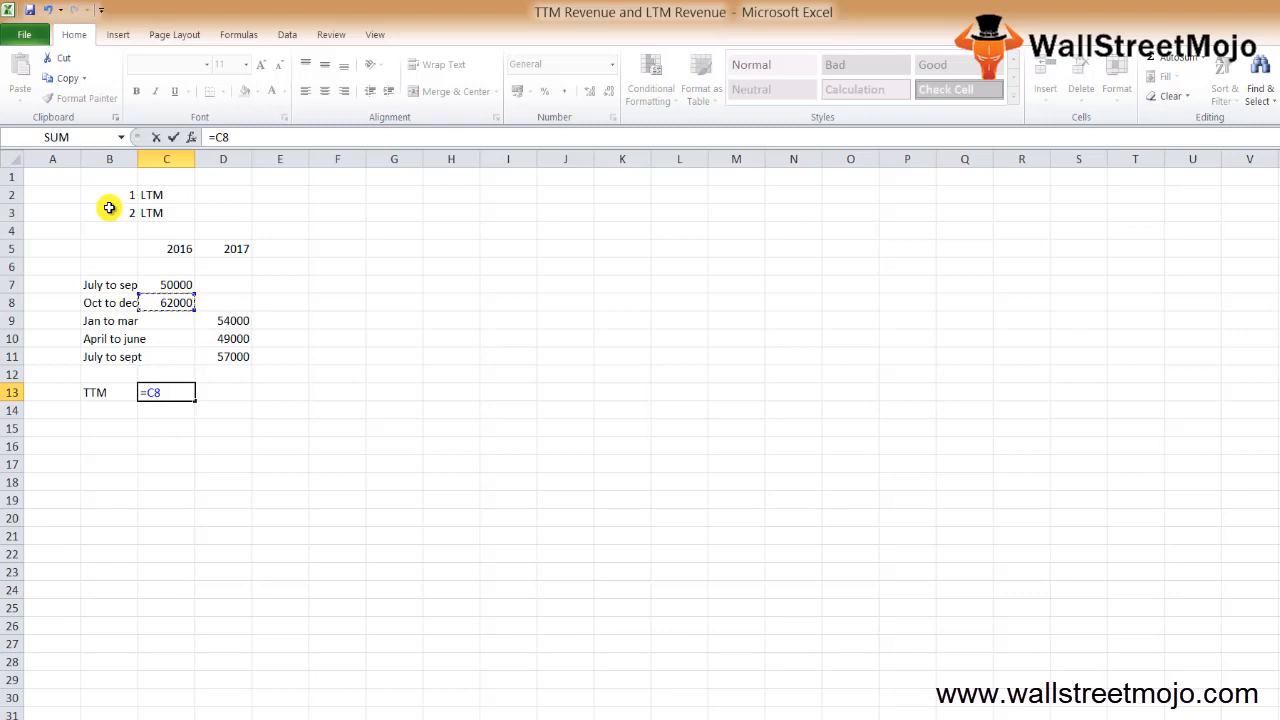
key(Up)
key(Down)
key(Down)
key(Left)
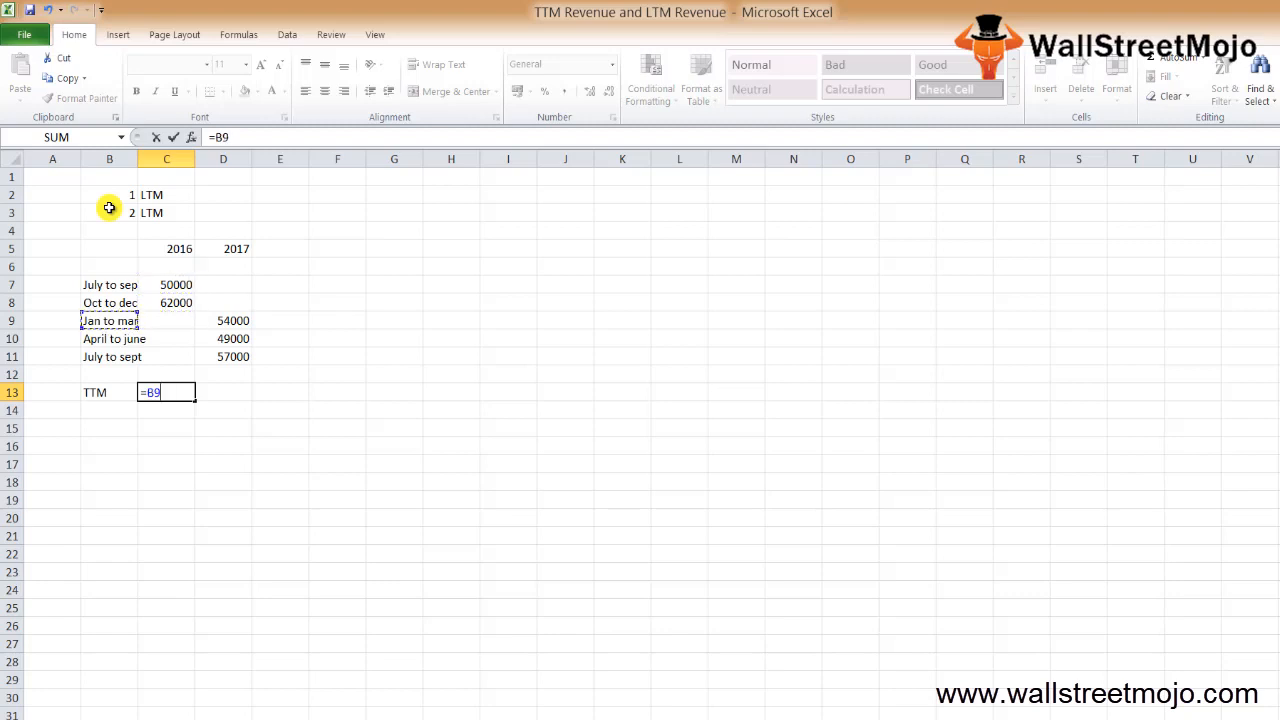
key(Down)
key(Up)
key(Up)
key(Up)
key(Right)
text(+)
- Add the Oct–Dec 2016, Jan–Mar 2017 and Apr–Jun 2017 revenues so C13 totals 215000
key(Up)
key(Up)
key(Up)
key(Up)
key(Up)
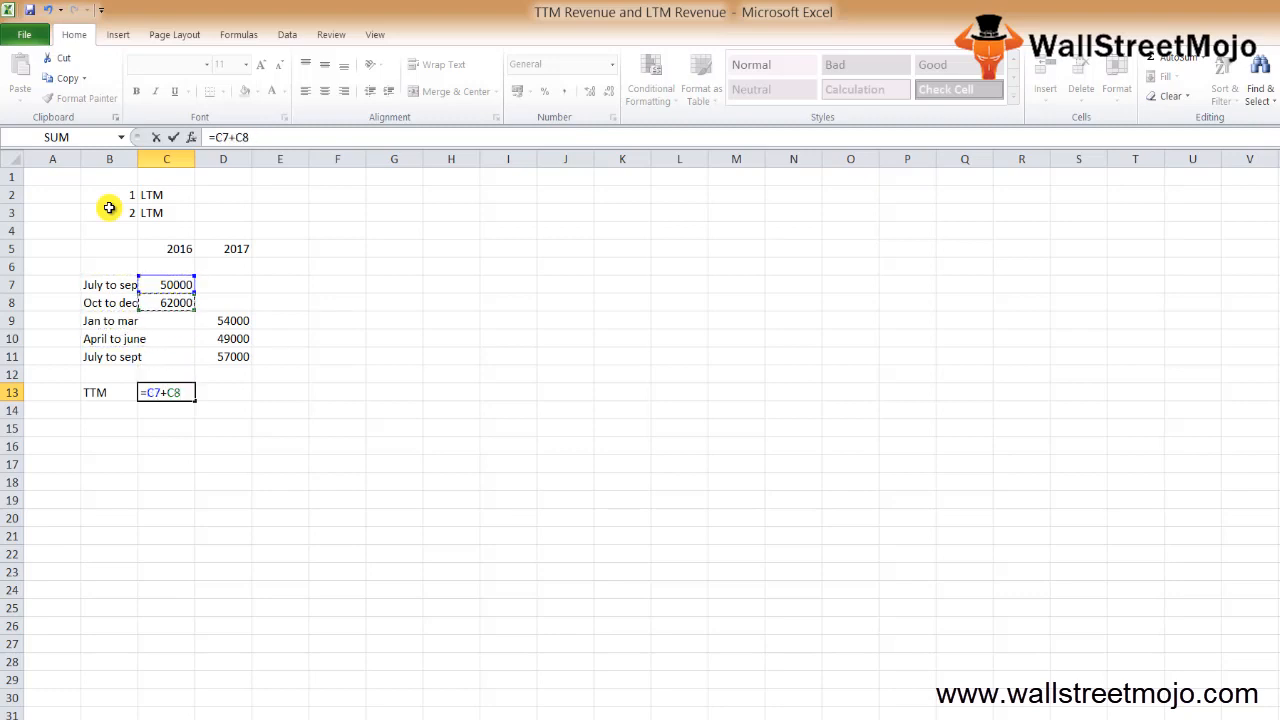
text(+)
key(Up)
key(Up)
key(Up)
key(Right)
key(Up)
text(+)
key(Up)
key(Up)
key(Up)
key(Right)
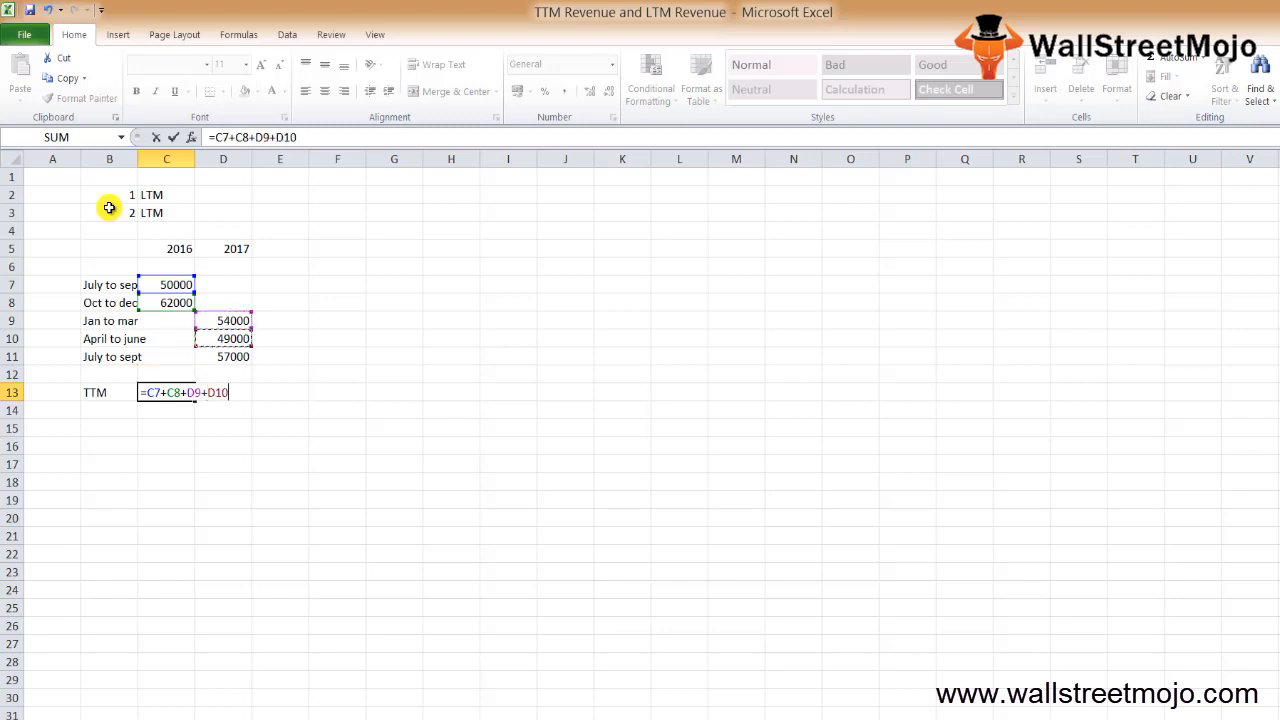
key(ctrl+Return)
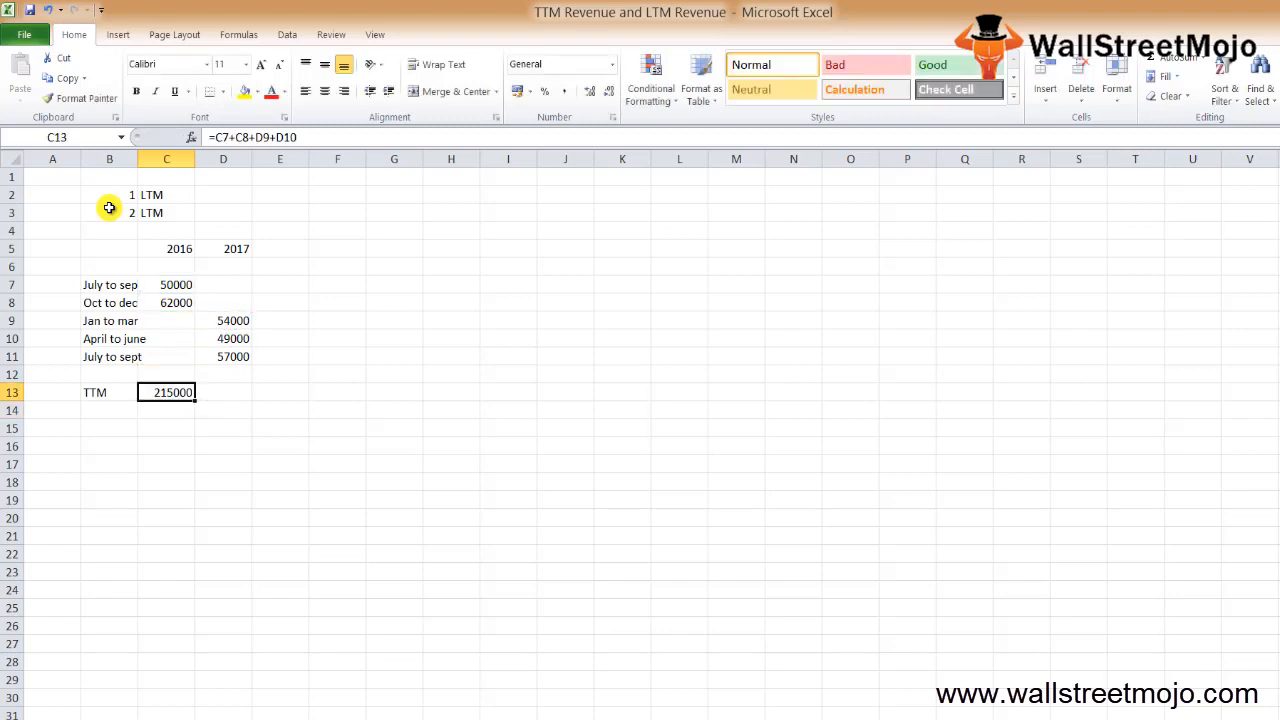
- Enter the Sept 2016 date in B15 and the TTM label in A15
key(Down)
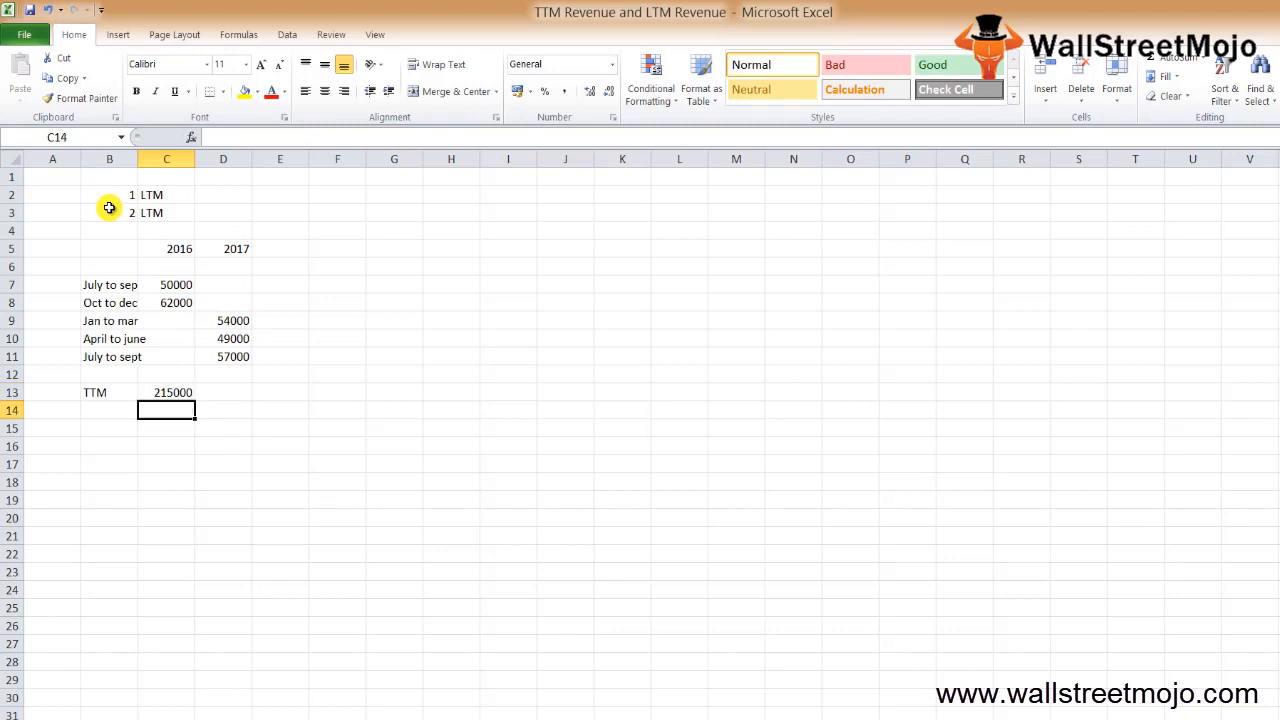
key(Down)
key(Left)
text(S)
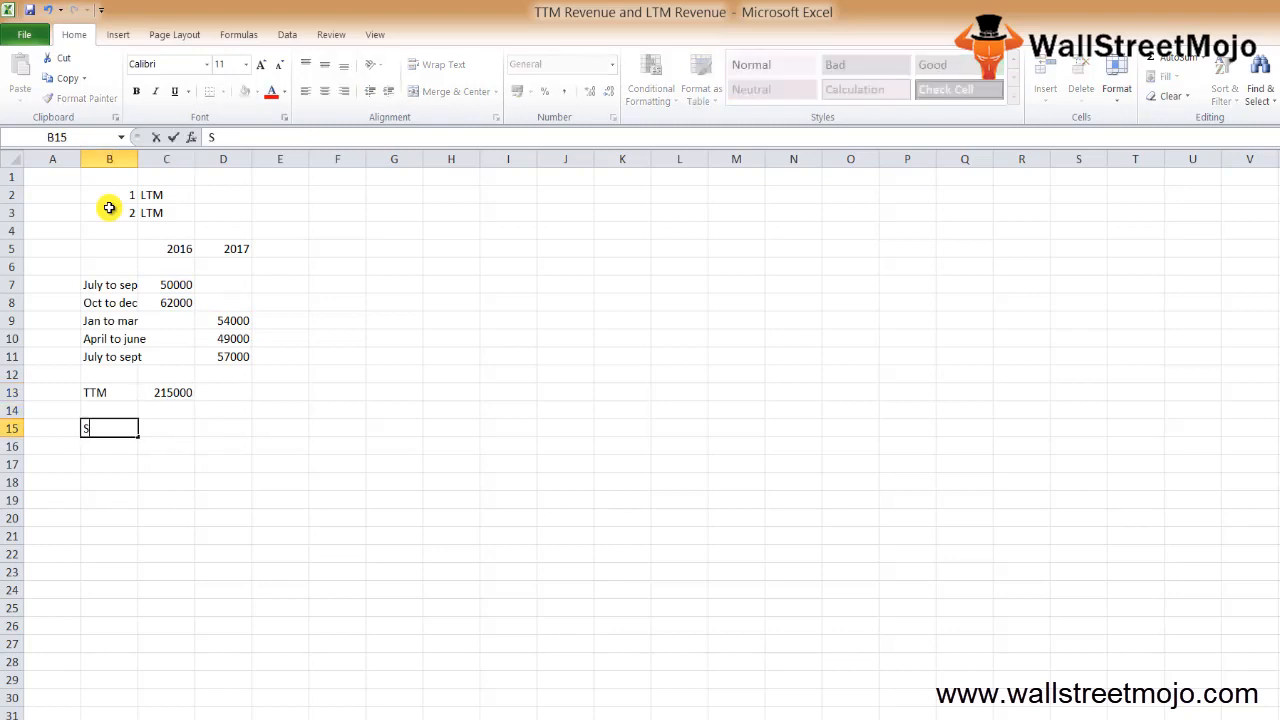
text(p)
key(BackSpace)
key(BackSpace)
text(Sep)
text(t 2016)
key(ctrl+Return)
key(Right)
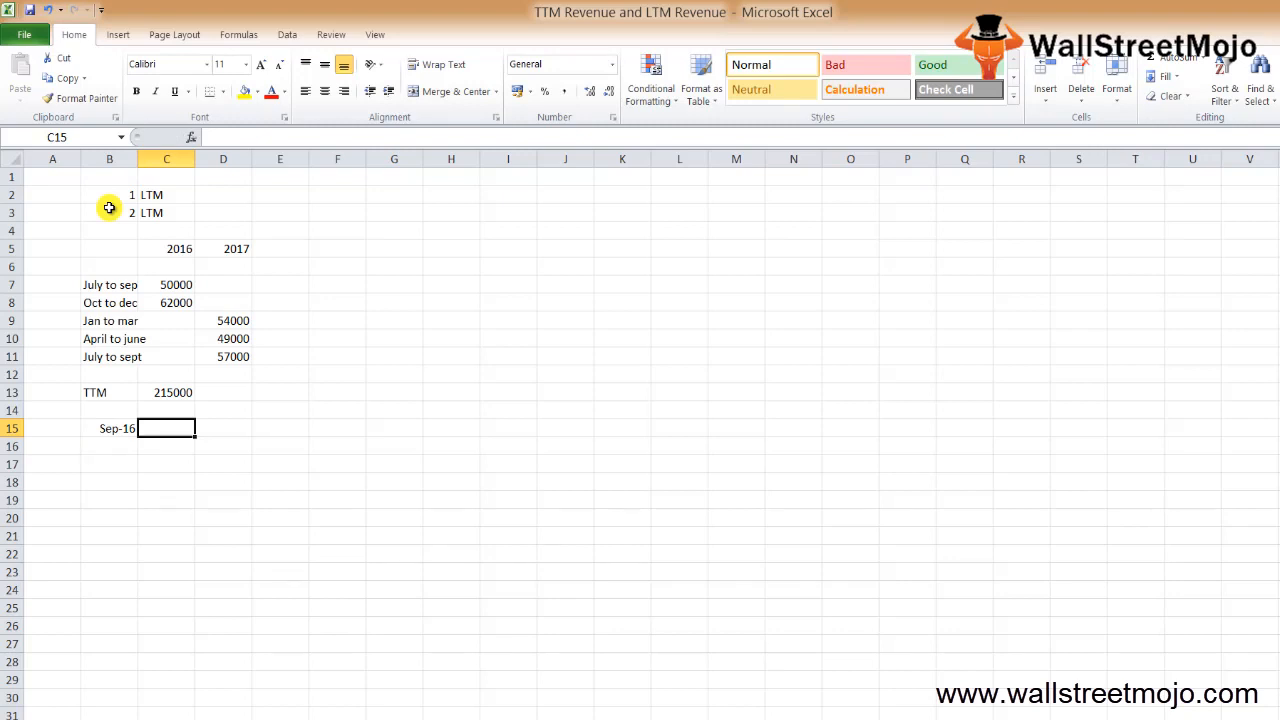
key(Left)
key(Left)
text(TTM)
key(Return)
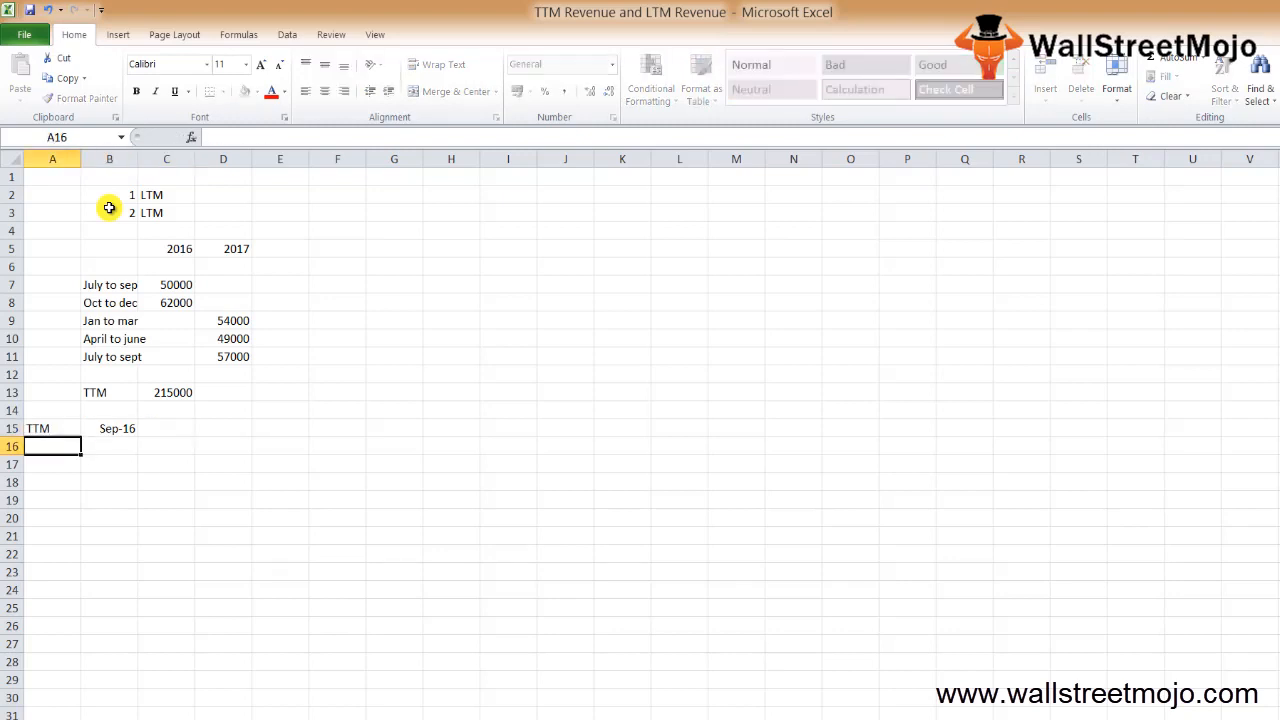
- Abandon a stray formula started in the date cell and move to C15
key(Up)
key(Right)
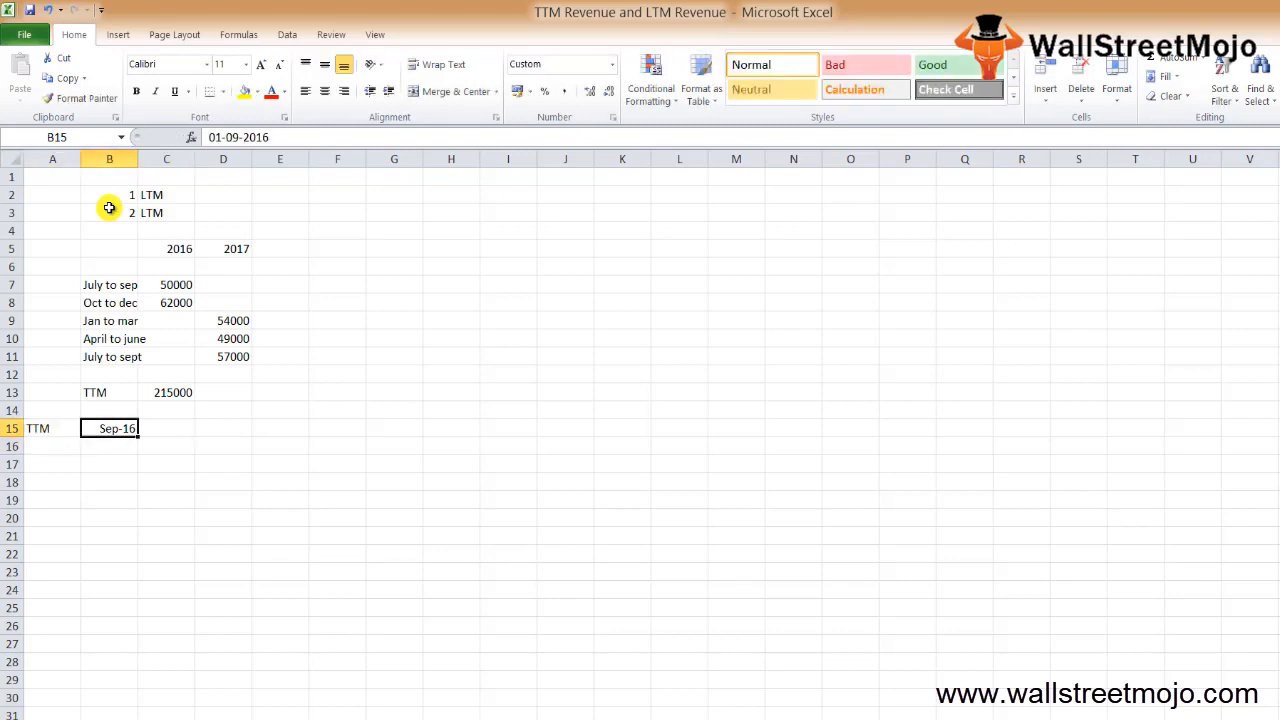
text(=)
key(Up)
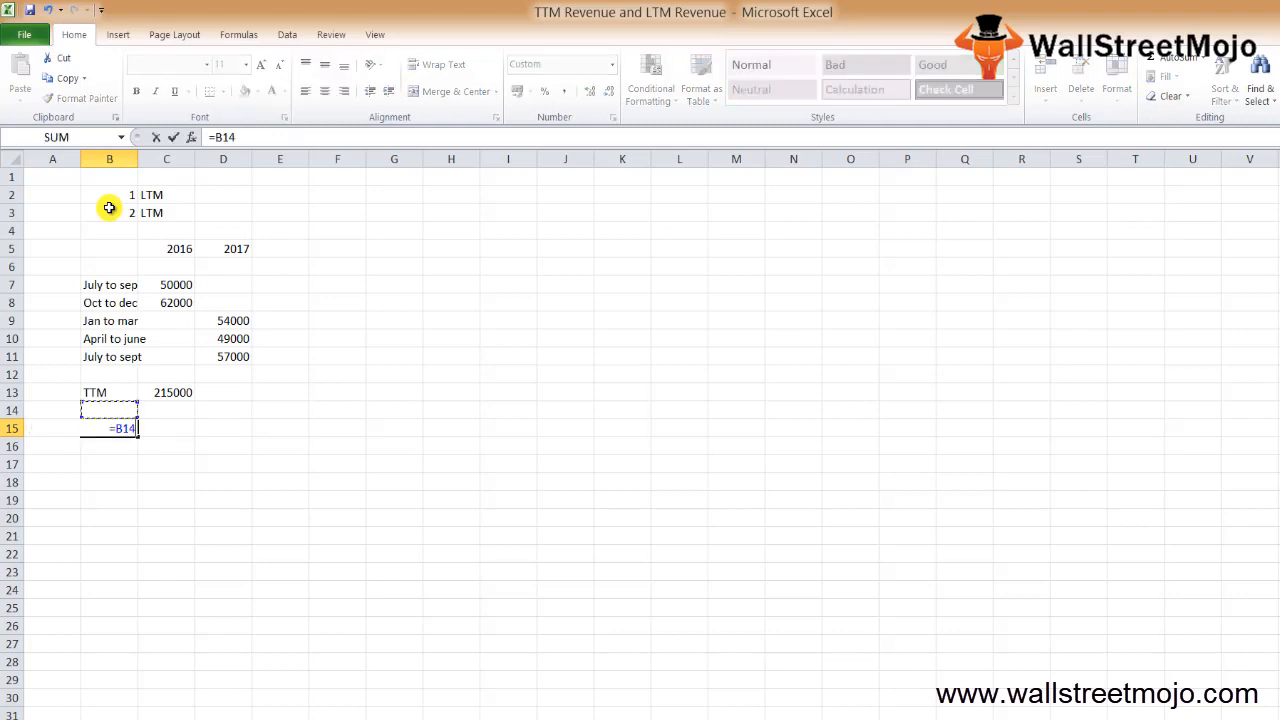
key(Up)
key(Up)
key(Up)
key(Up)
key(Up)
key(Up)
key(Right)
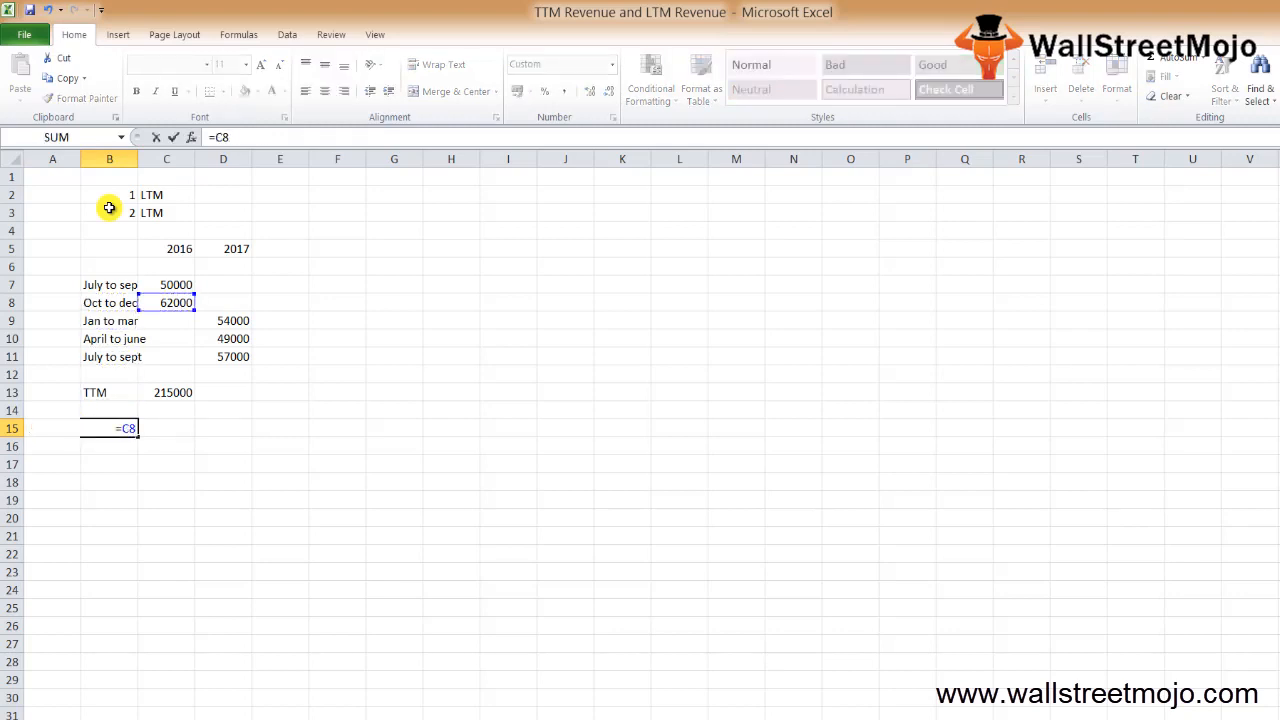
key(Tab)
text(=)
- Sum Oct–Dec 2016 through Jul–Sep 2017 revenue in C15 as =C8+D9+D10+D11, giving 222000
key(Up)
key(Up)
key(Up)
key(Up)
key(Up)
key(Up)
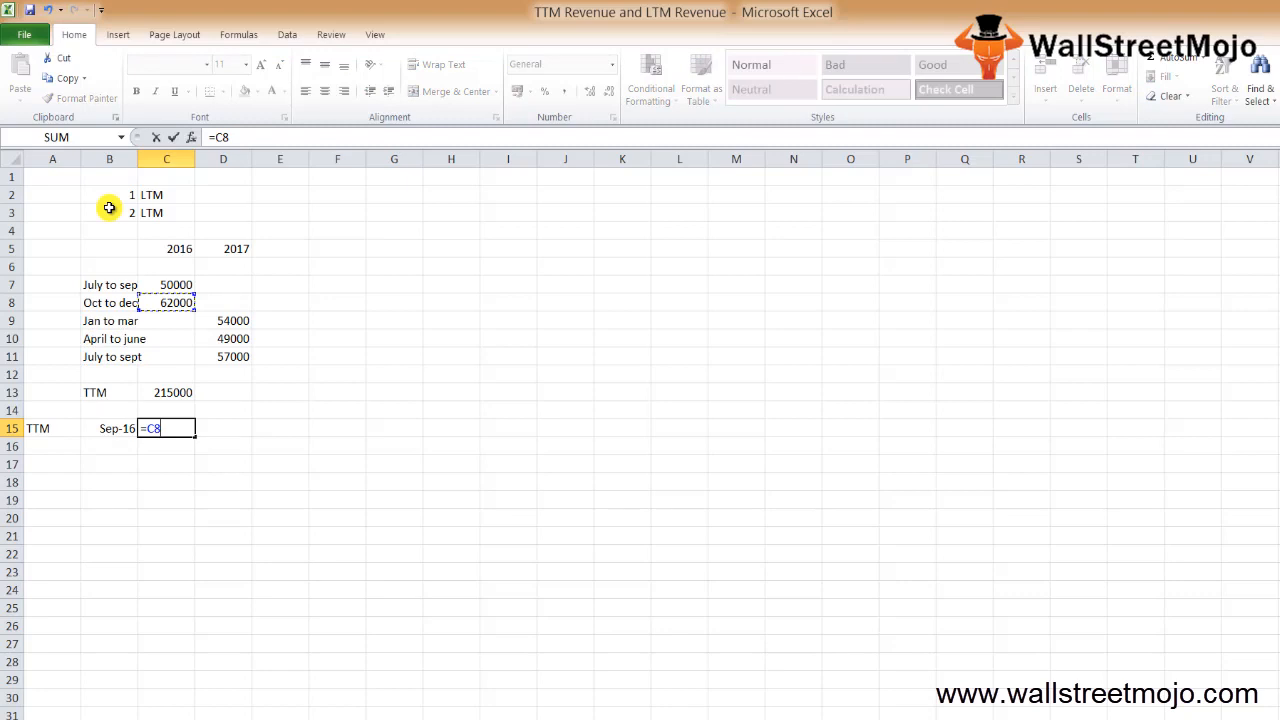
text(+)
key(Up)
key(Up)
key(Up)
key(Up)
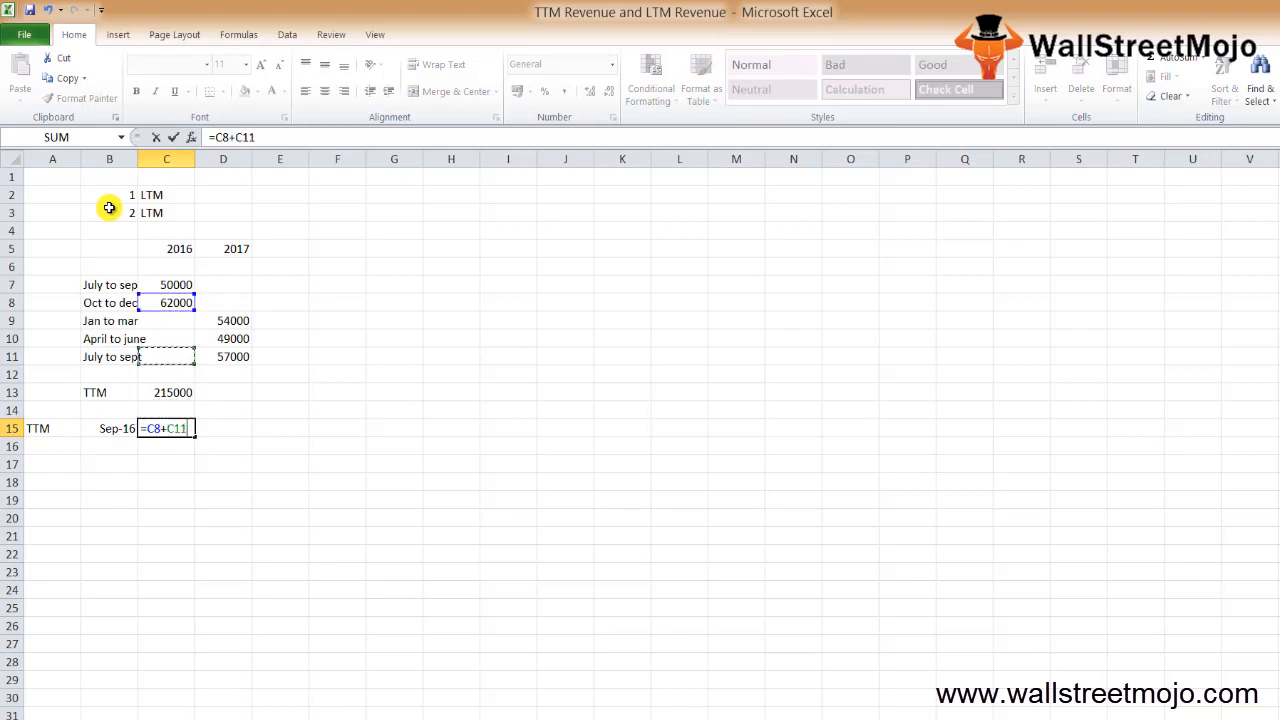
key(Up)
key(Right)
key(Up)
text(+)
key(Up)
key(Up)
key(Up)
key(Up)
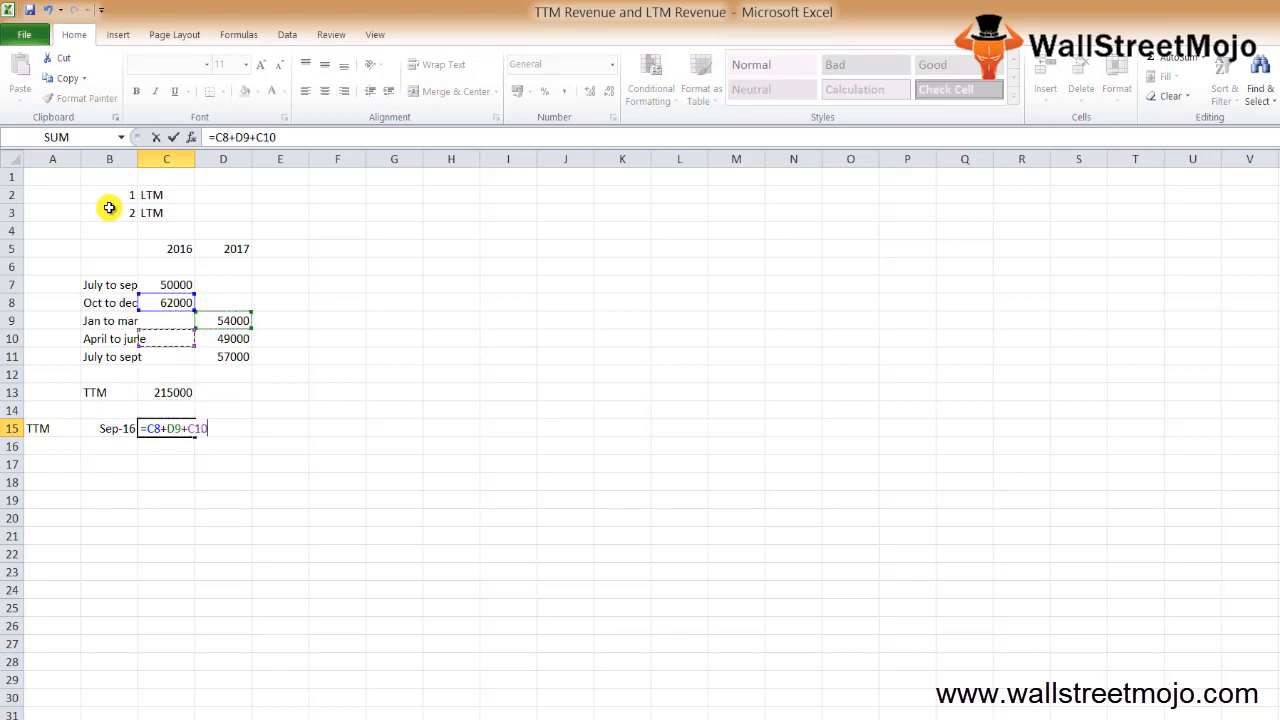
key(Right)
key(Up)
key(Up)
key(Up)
key(Right)
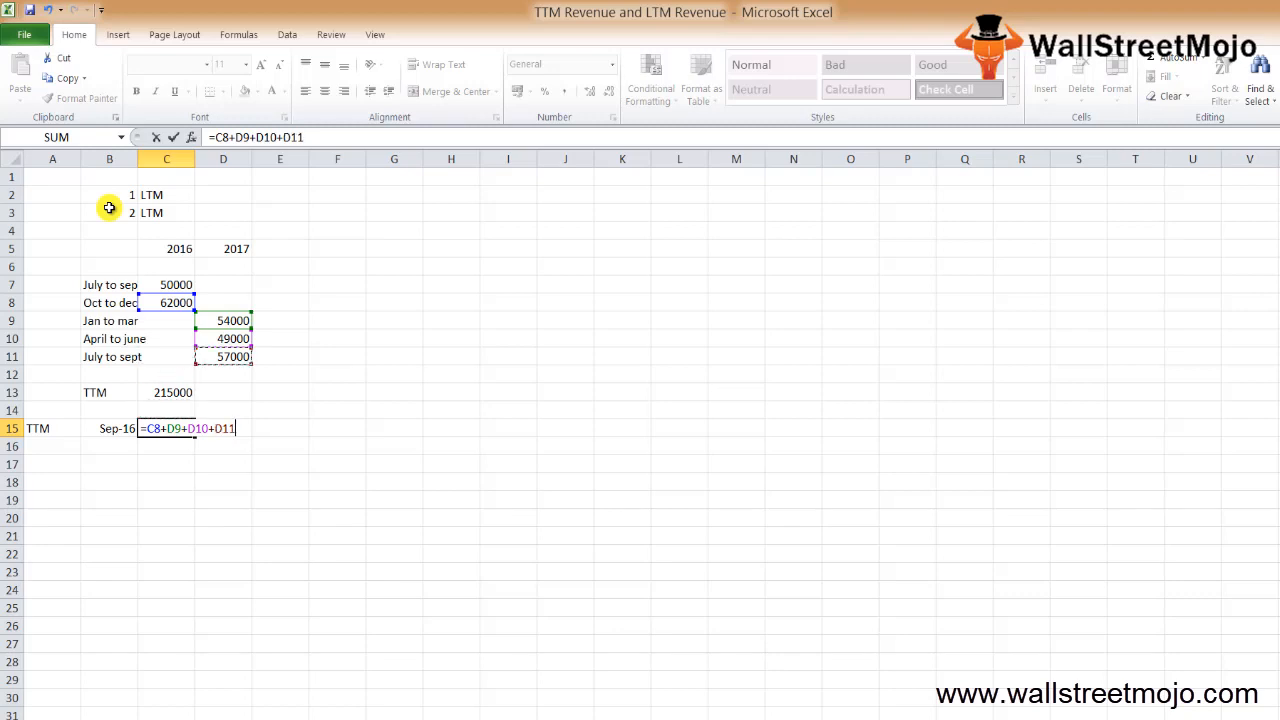
key(Return)
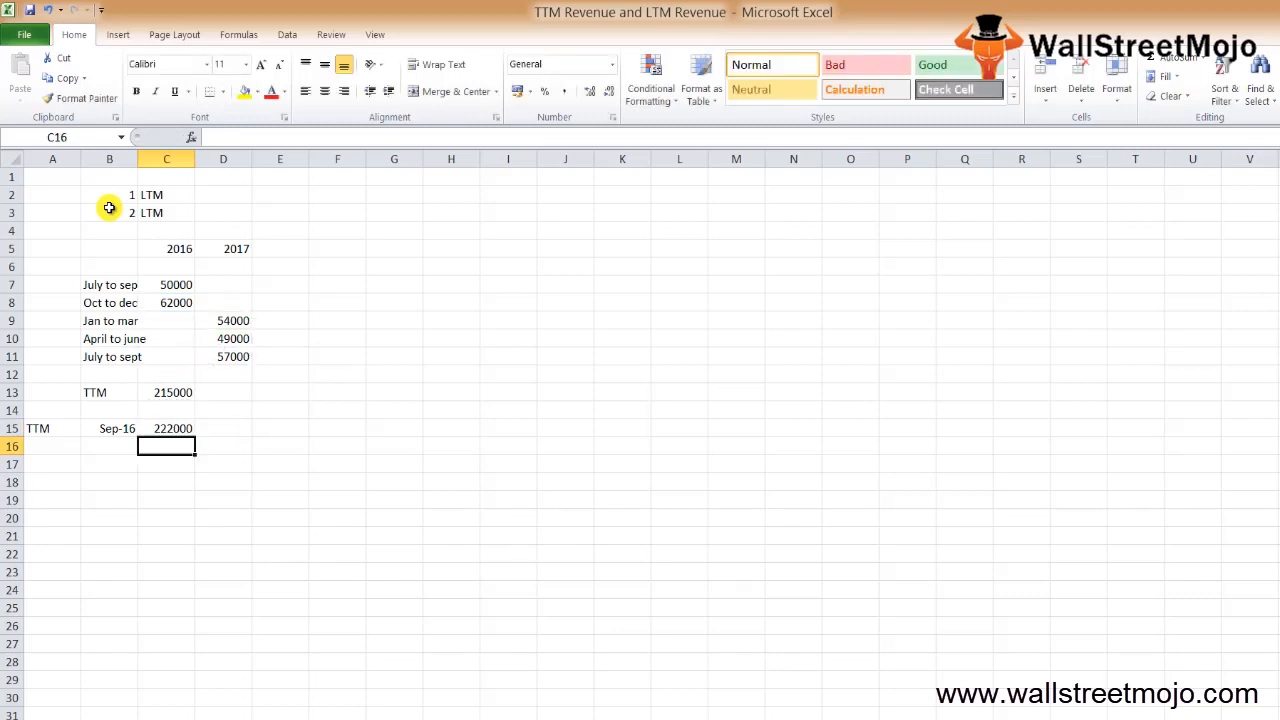
- Review the two TTM formulas in C13 and C15
key(Down)
key(Up)
key(Up)
key(Up)
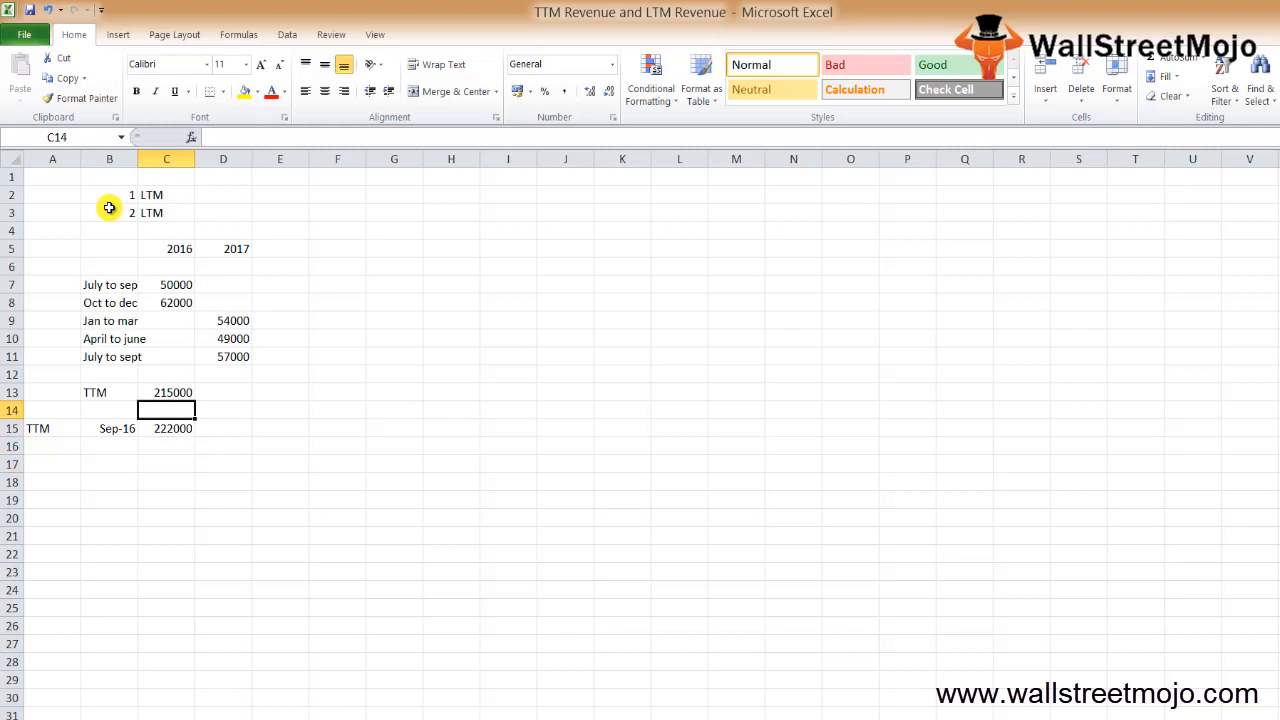
key(Up)
key(Down)
key(Down)
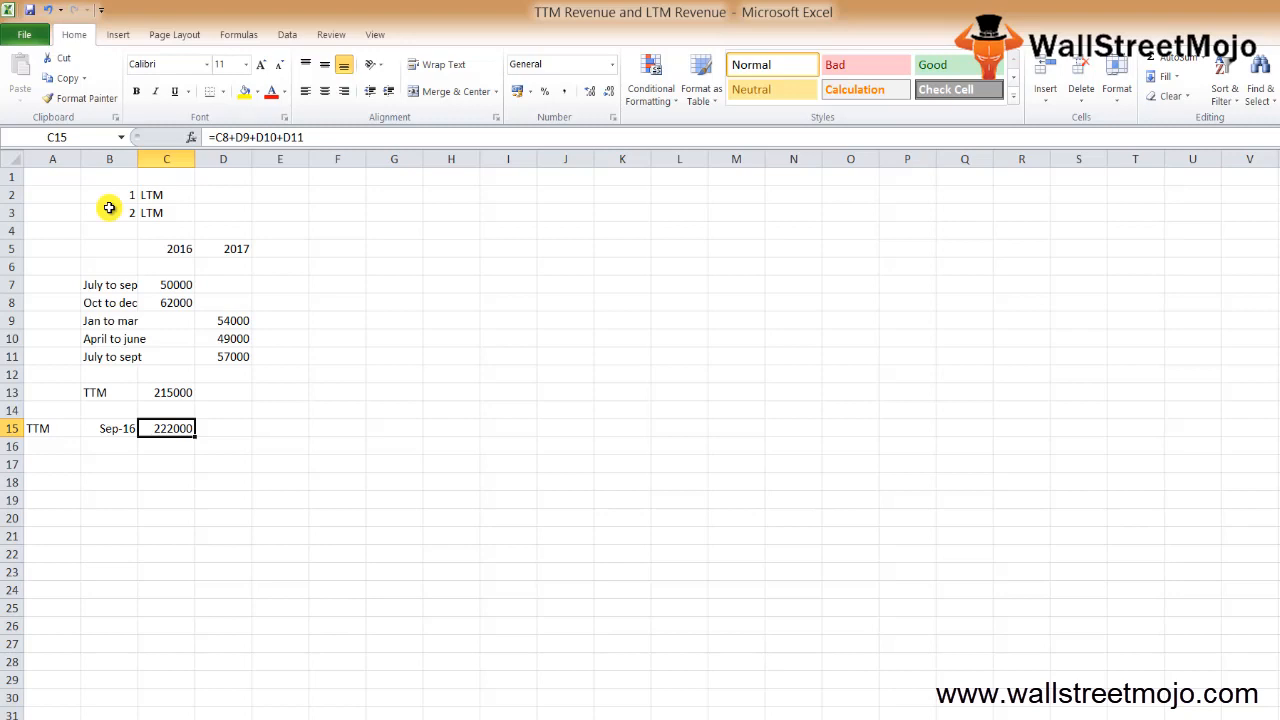
key(Down)
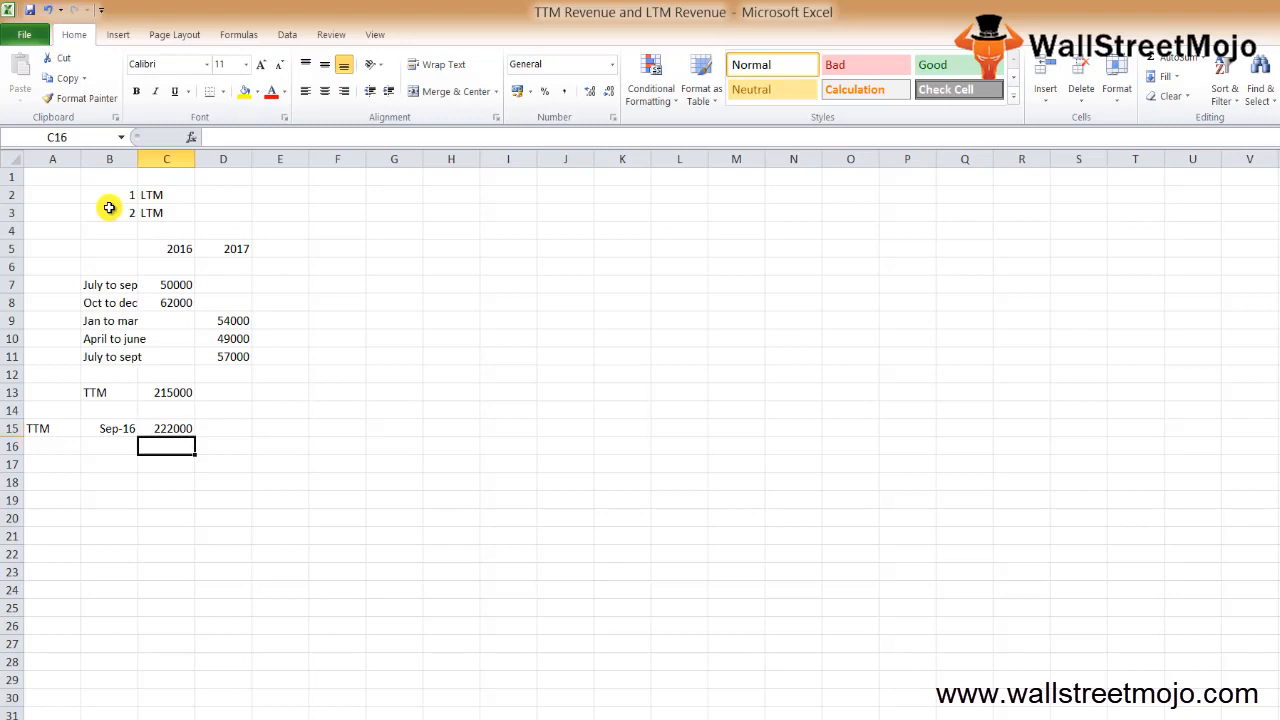
key(Down)
- Enter the notes Seasonal in B17, Affected last 12 months in B19 and single point in B20
key(Left)
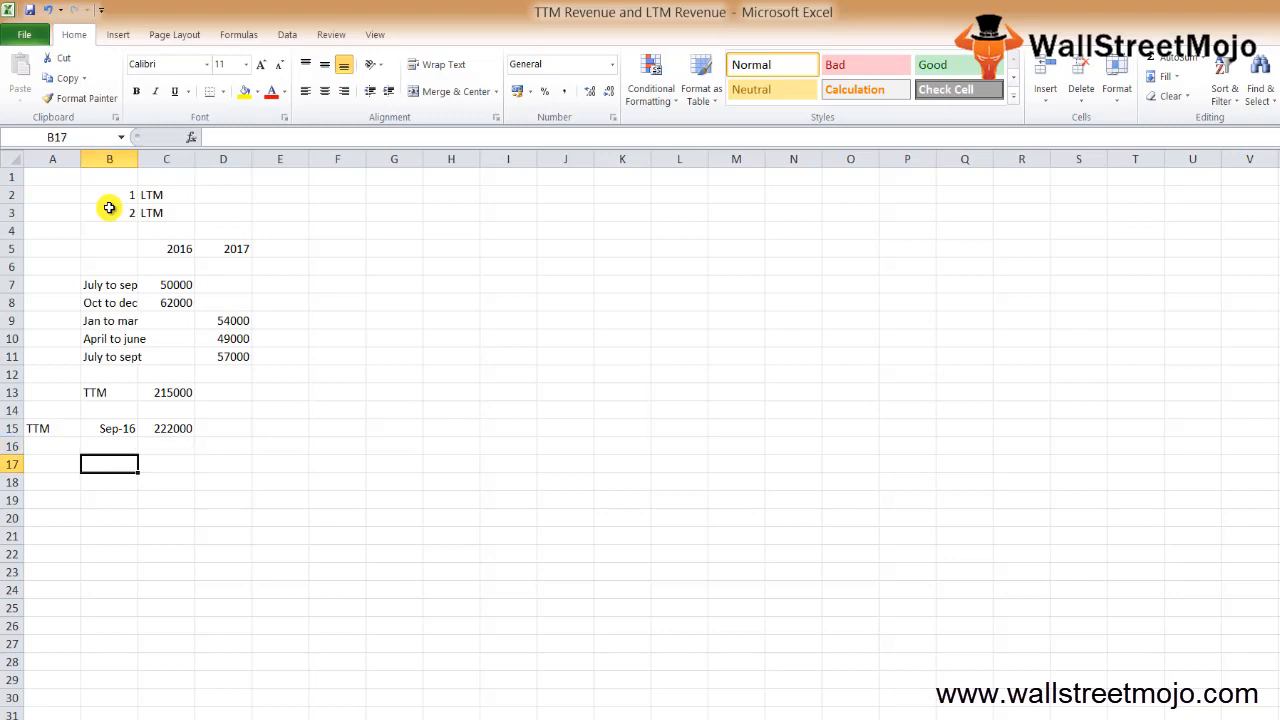
text(Seasn)
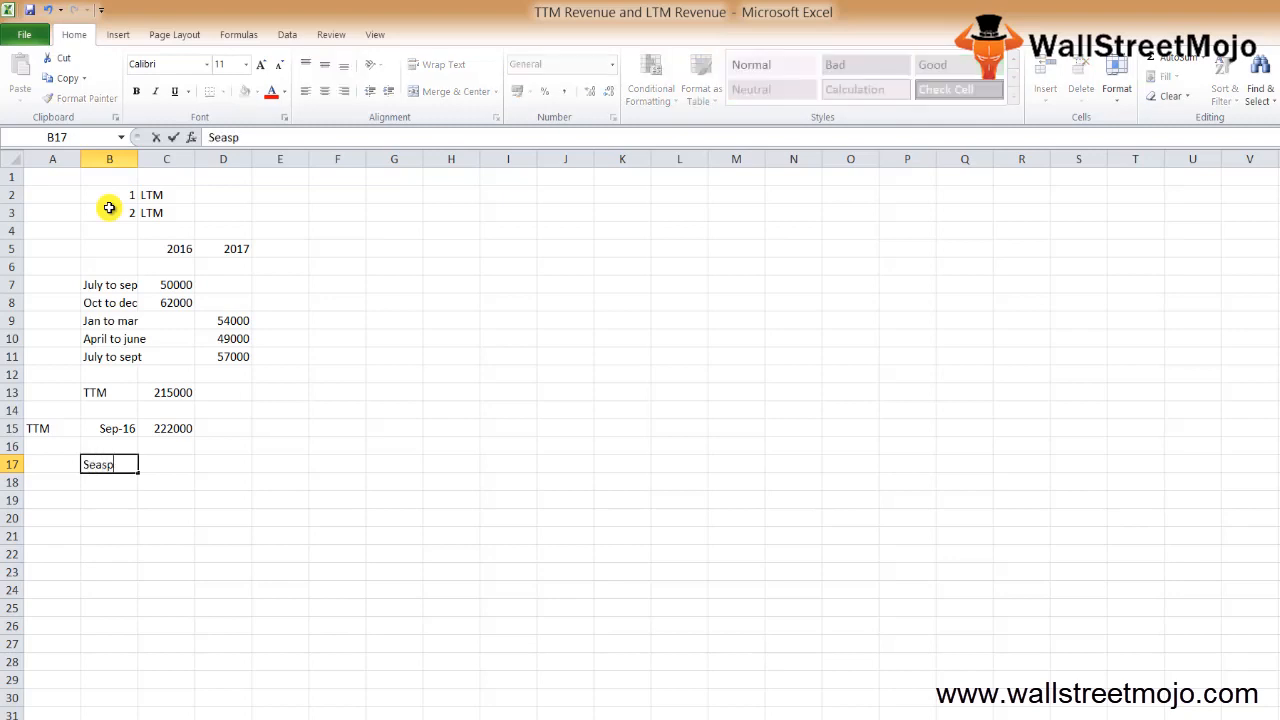
text(oal)
key(BackSpace)
key(BackSpace)
key(BackSpace)
key(BackSpace)
text(s)
text(onal)
key(Return)
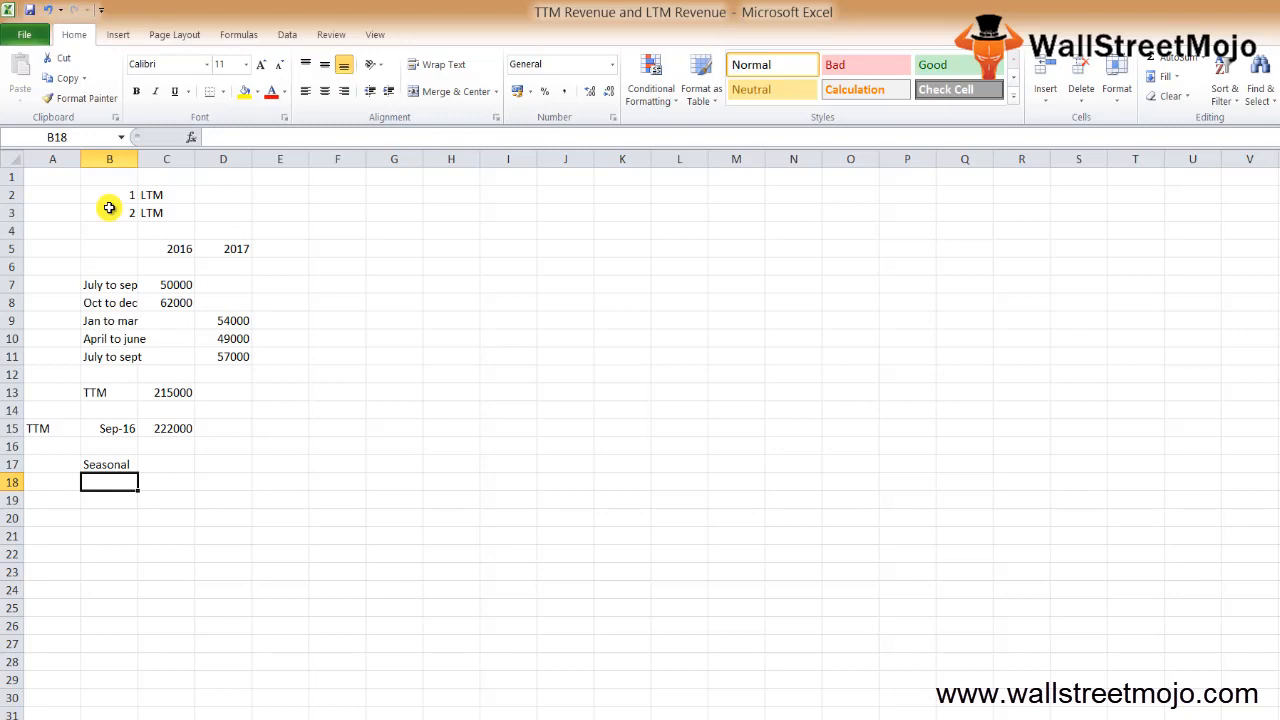
key(Down)
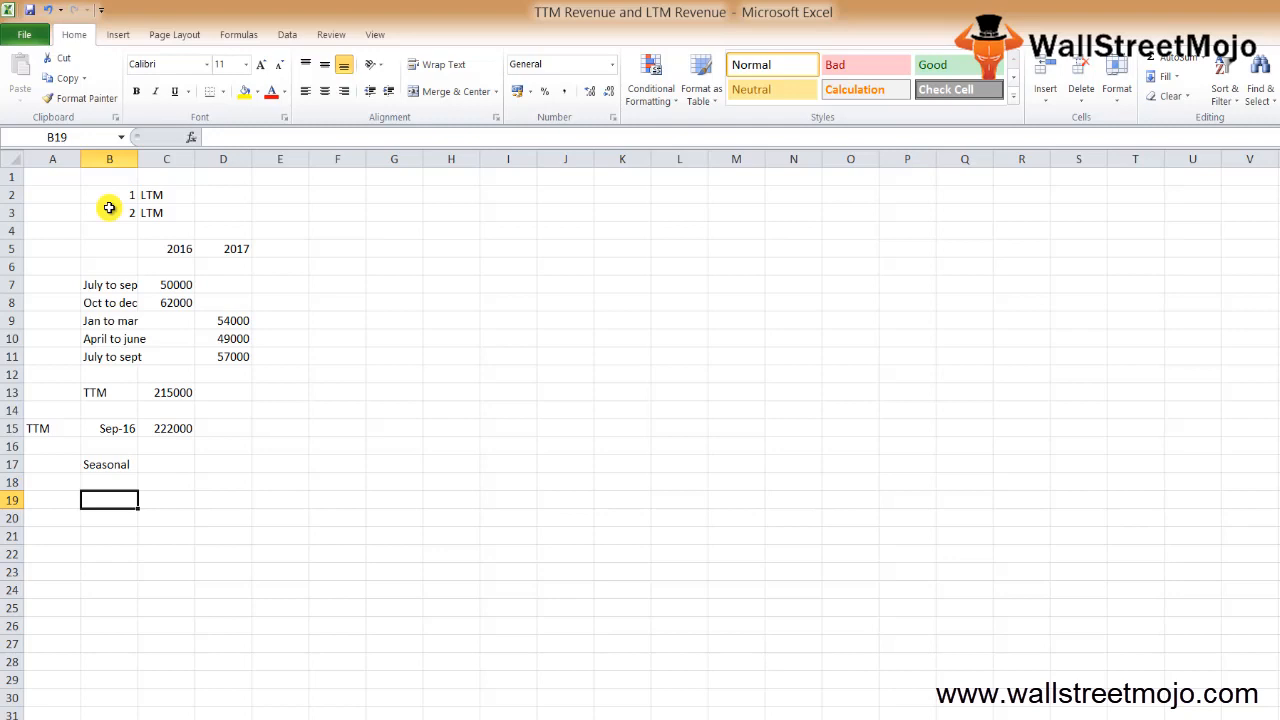
text(Affected)
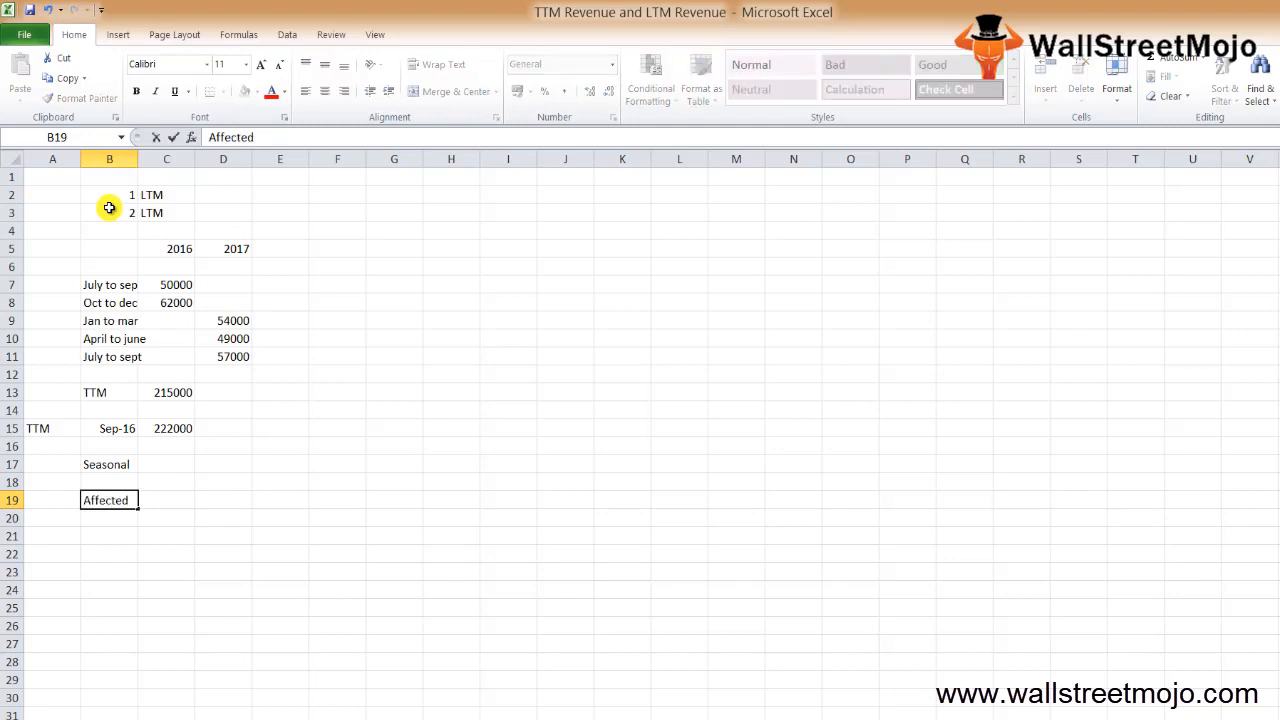
text( last )
text(12 months)
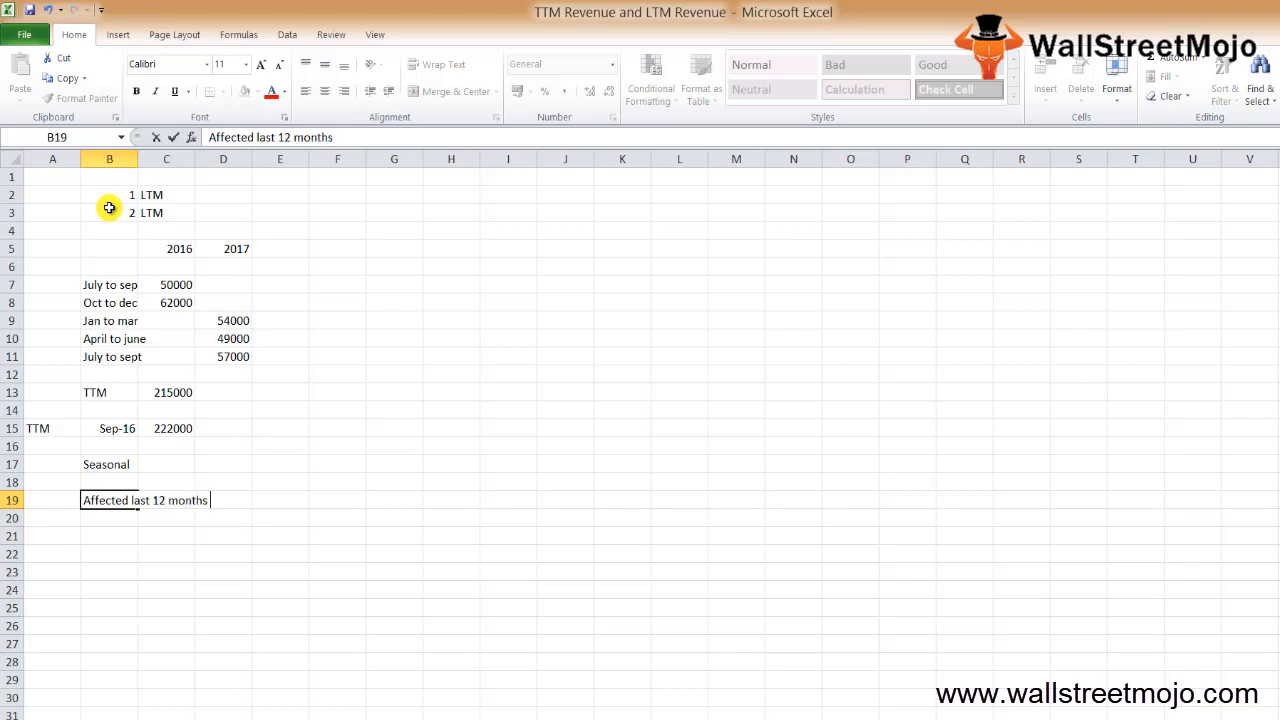
key(Return)
text(s)
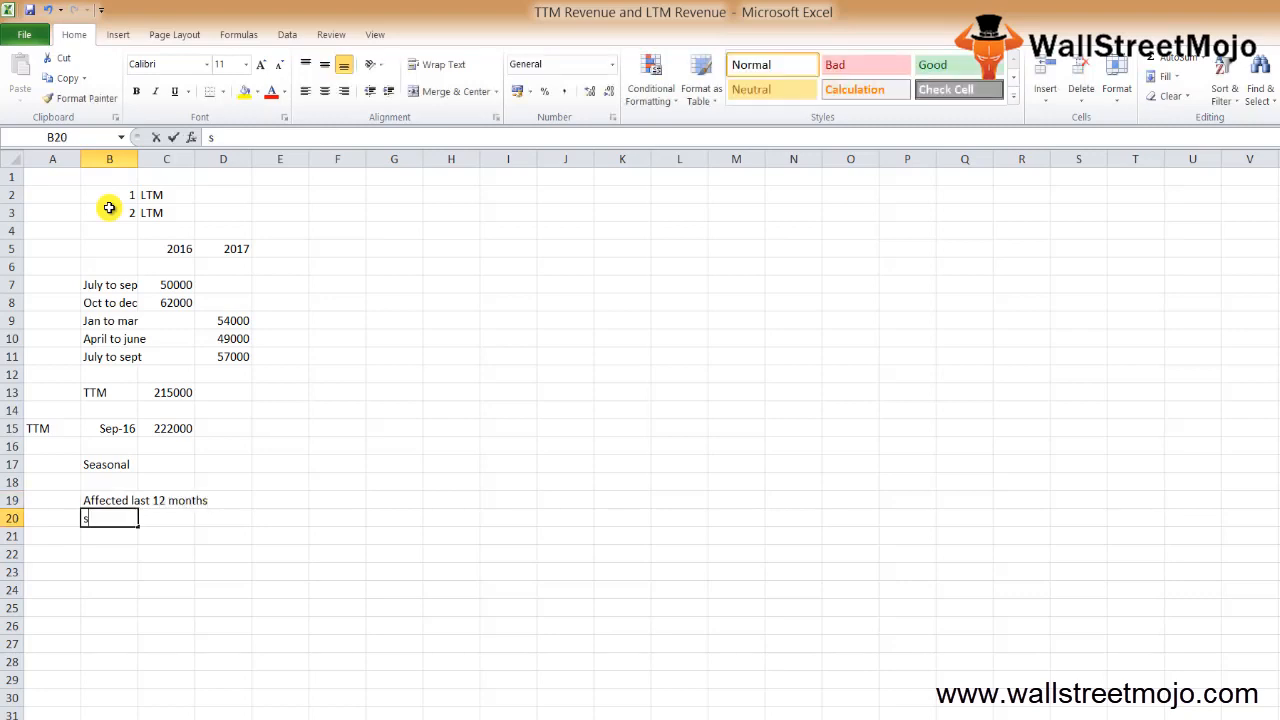
text(ingle poin)
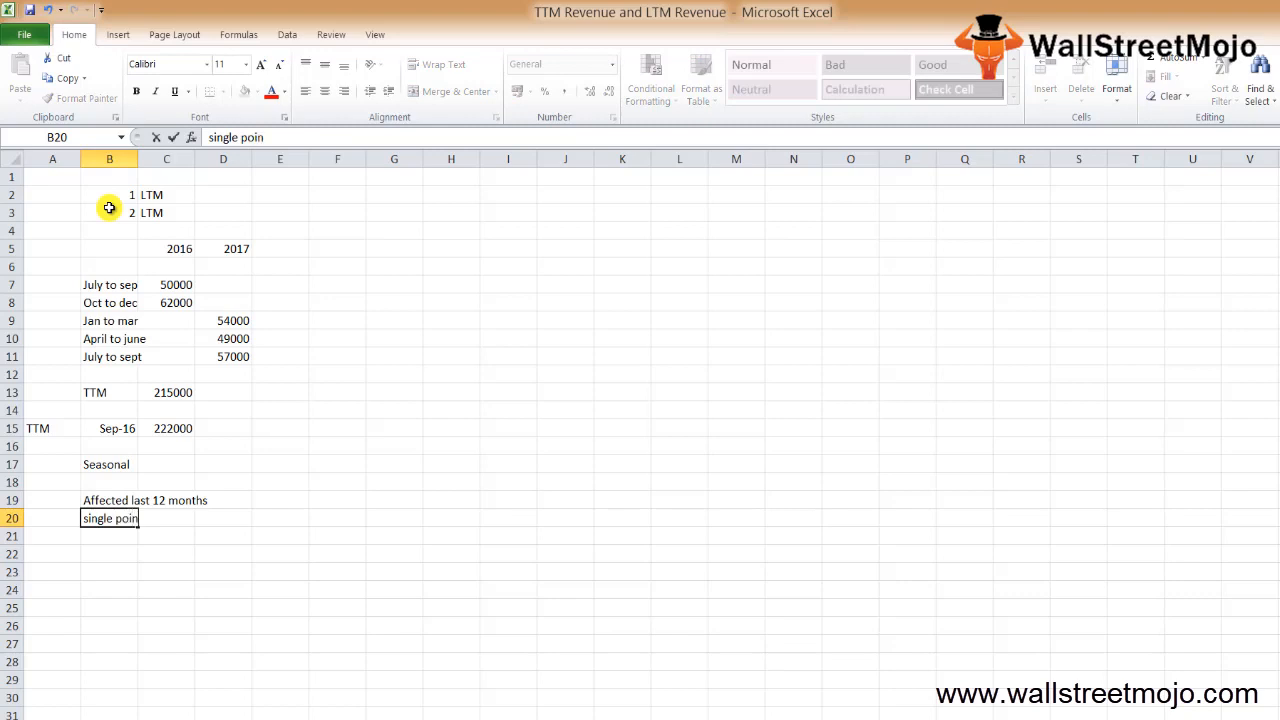
text(t)
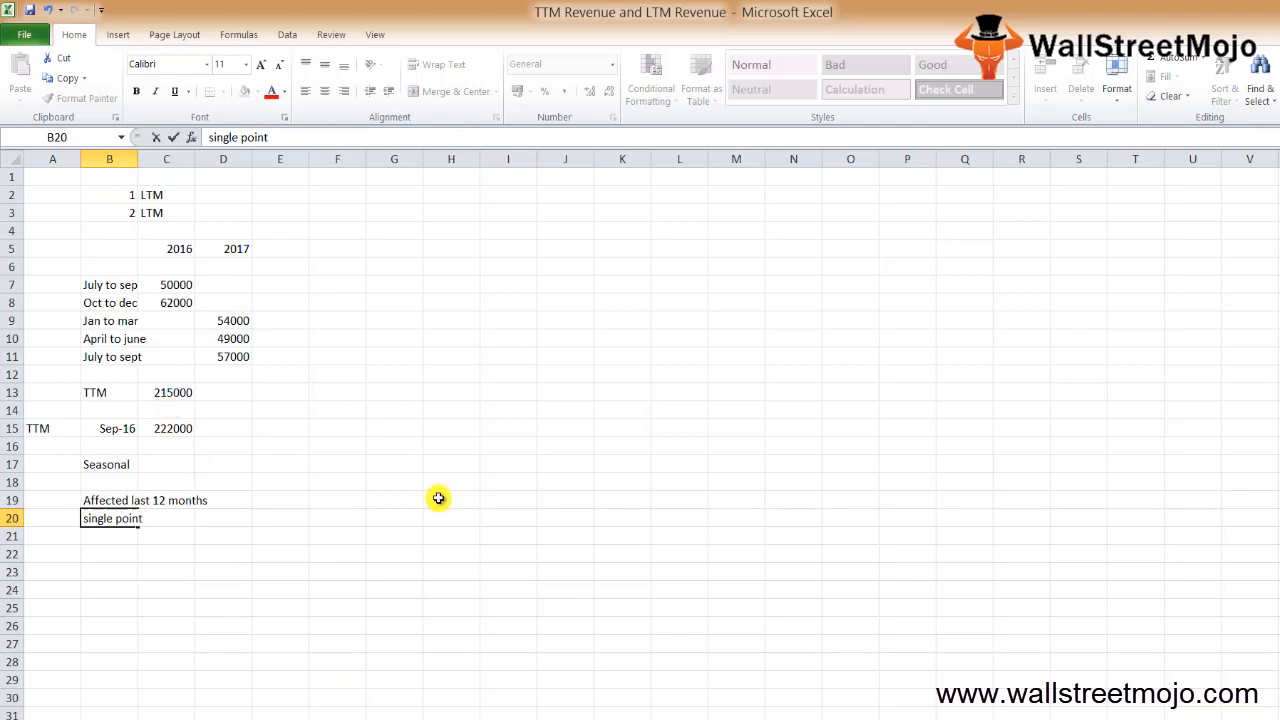
key(ctrl+Return)
- Enter the USE heading in H14 and number 1 in G15
key(Right)
key(Right)
key(Right)
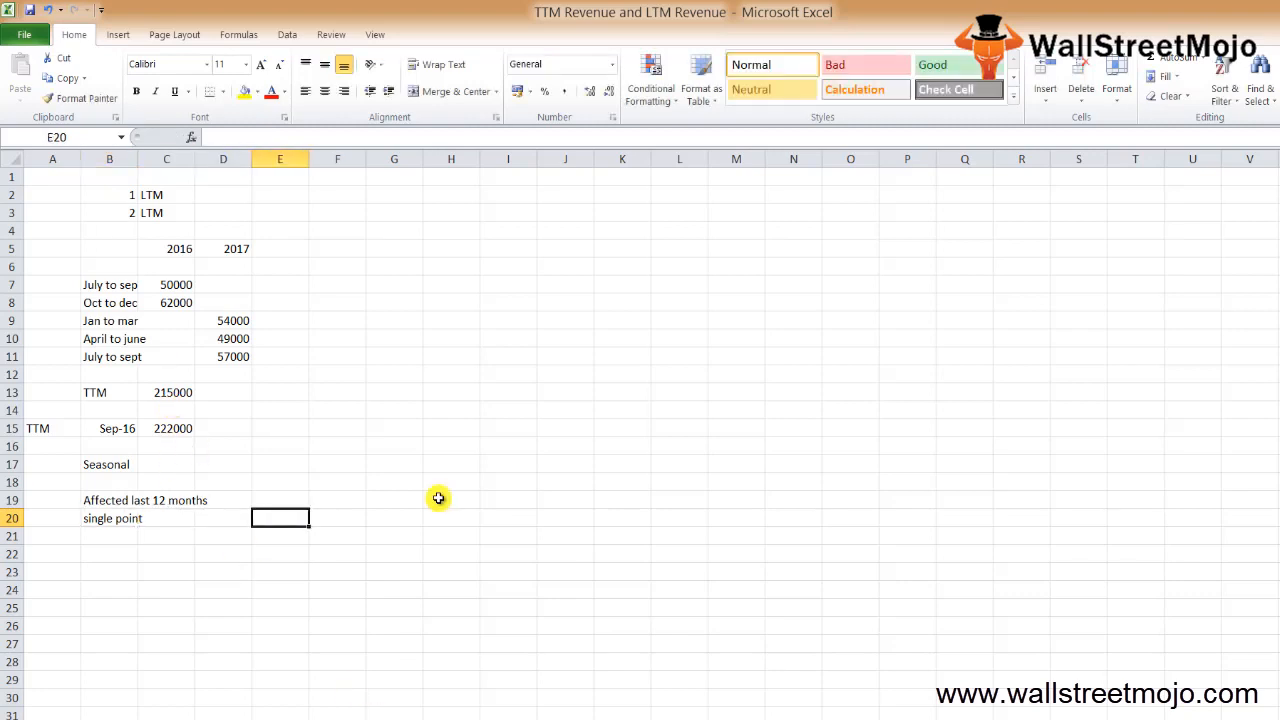
key(Right)
key(Right)
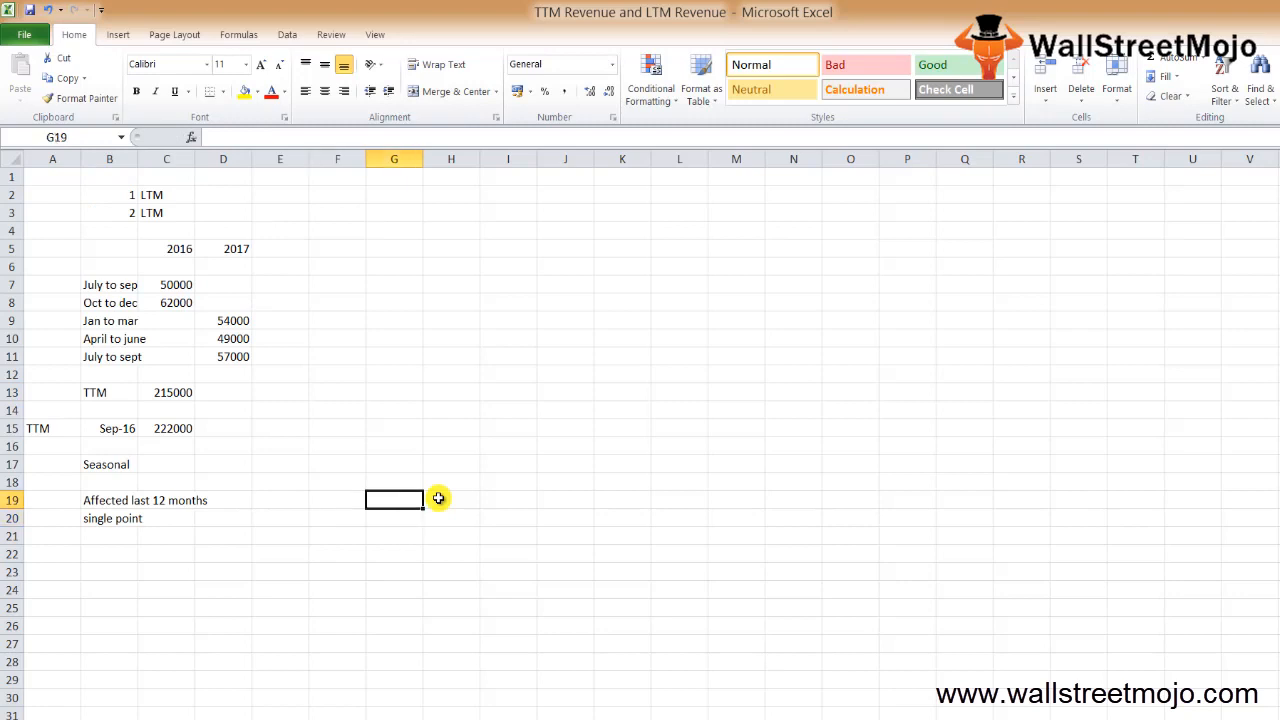
key(Up)
key(Up)
key(Up)
key(Right)
key(Up)
key(Up)
key(Up)
text(USE)
key(Up)
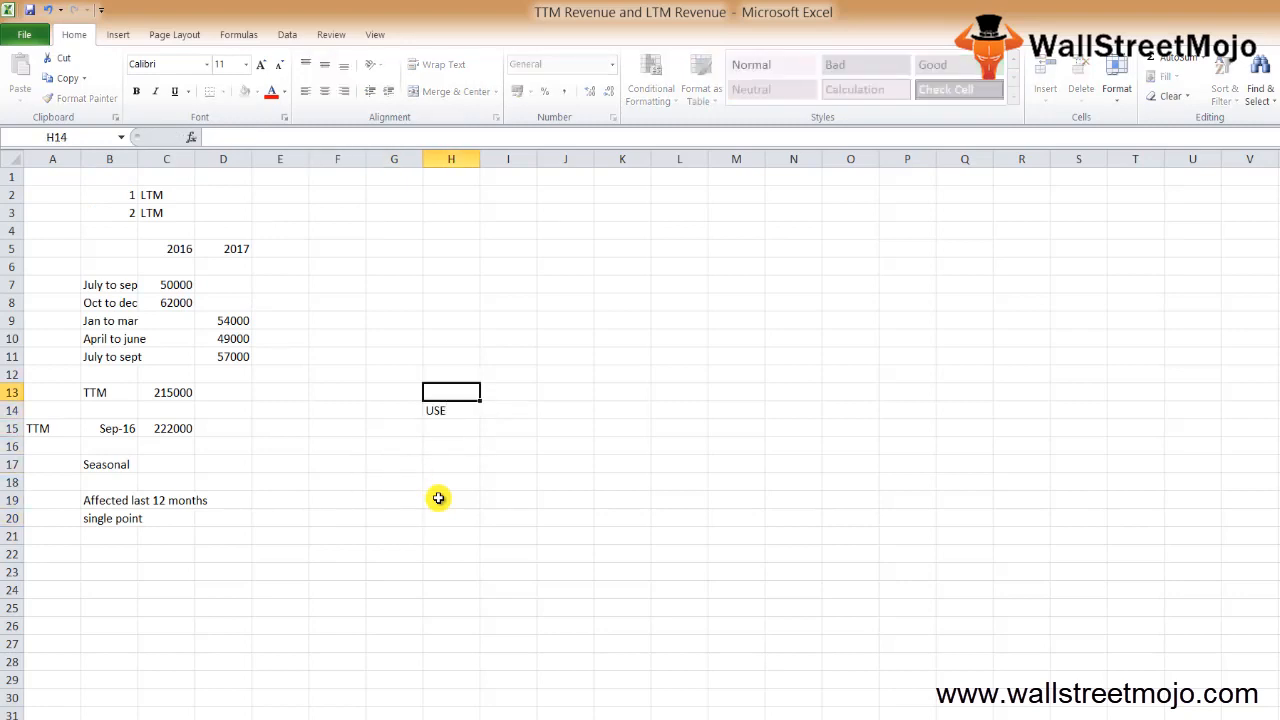
key(Down)
key(Down)
key(Left)
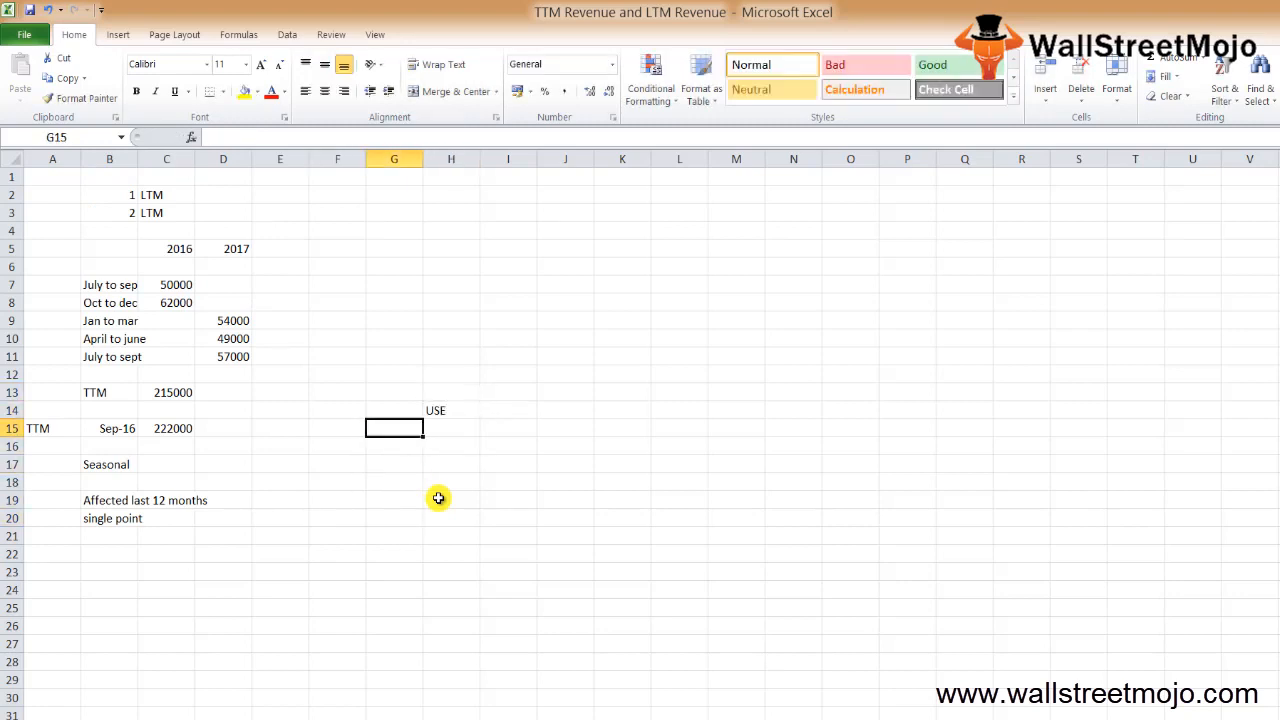
text(1)
key(Right)
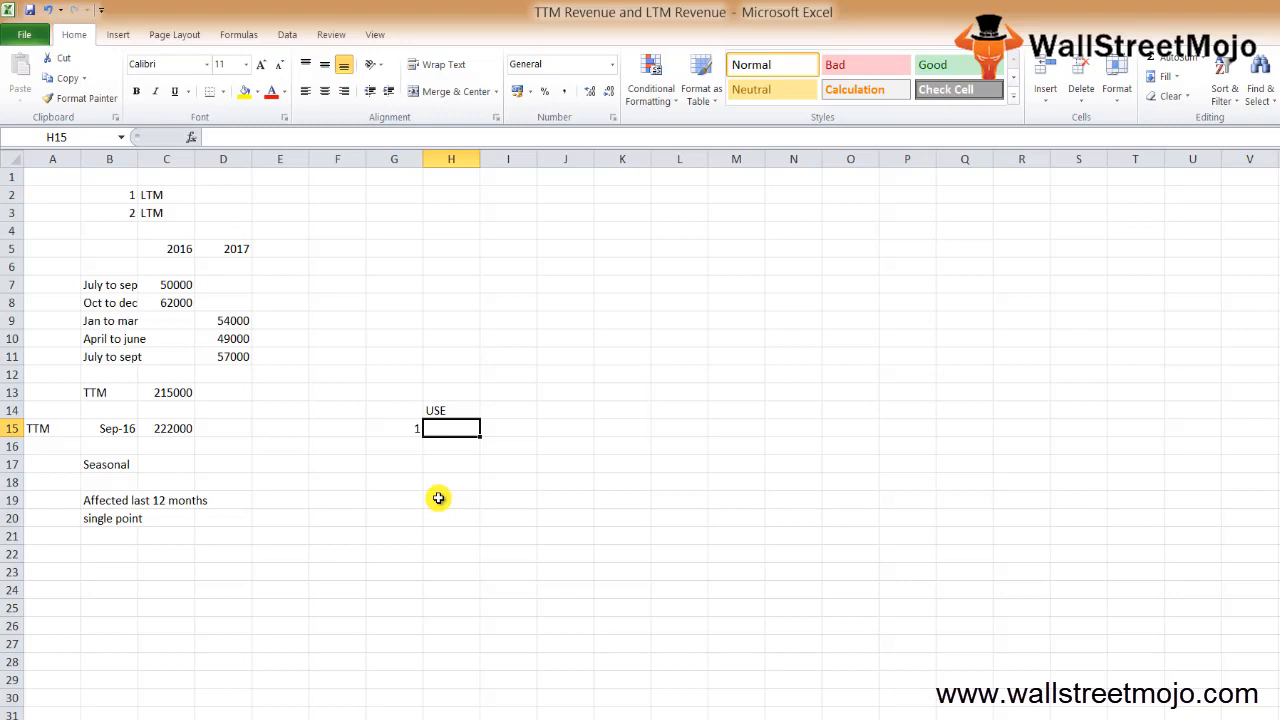
text(Annal)
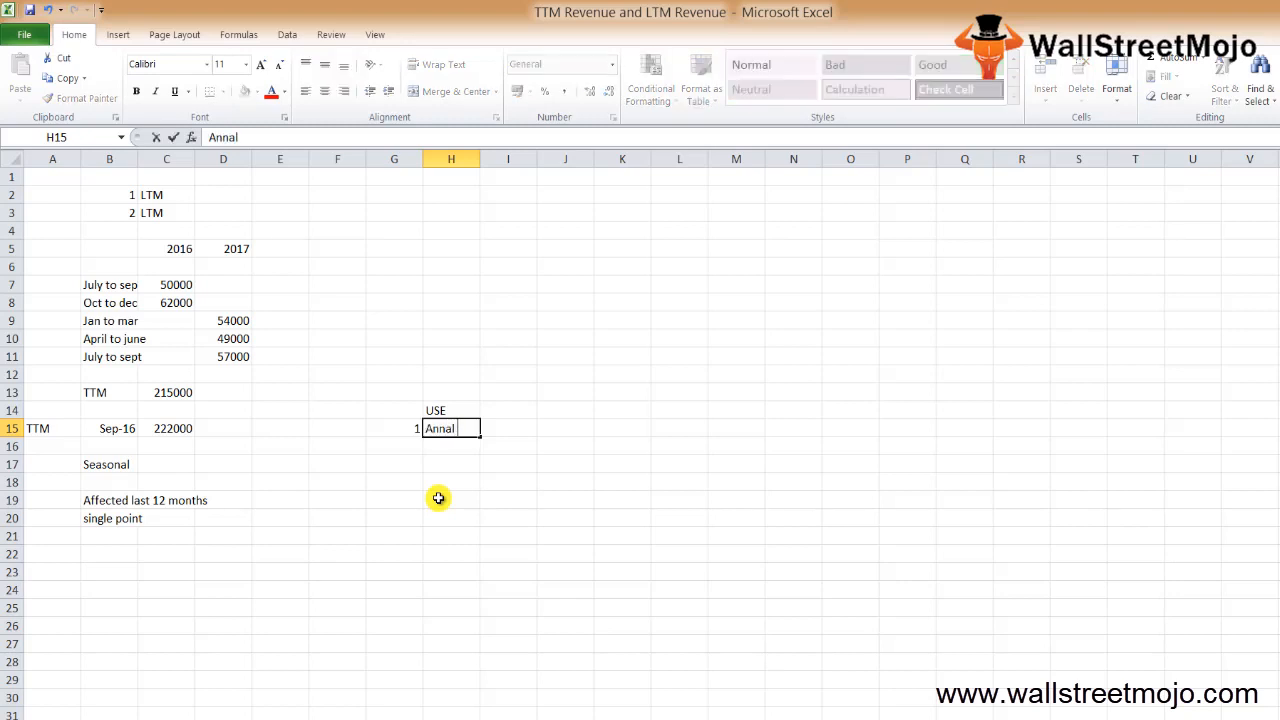
- Enter Annual repo as item 1 in H15 and number 2 in G16
key(BackSpace)
key(BackSpace)
text(ual r)
text(epo)
key(Return)
key(Left)
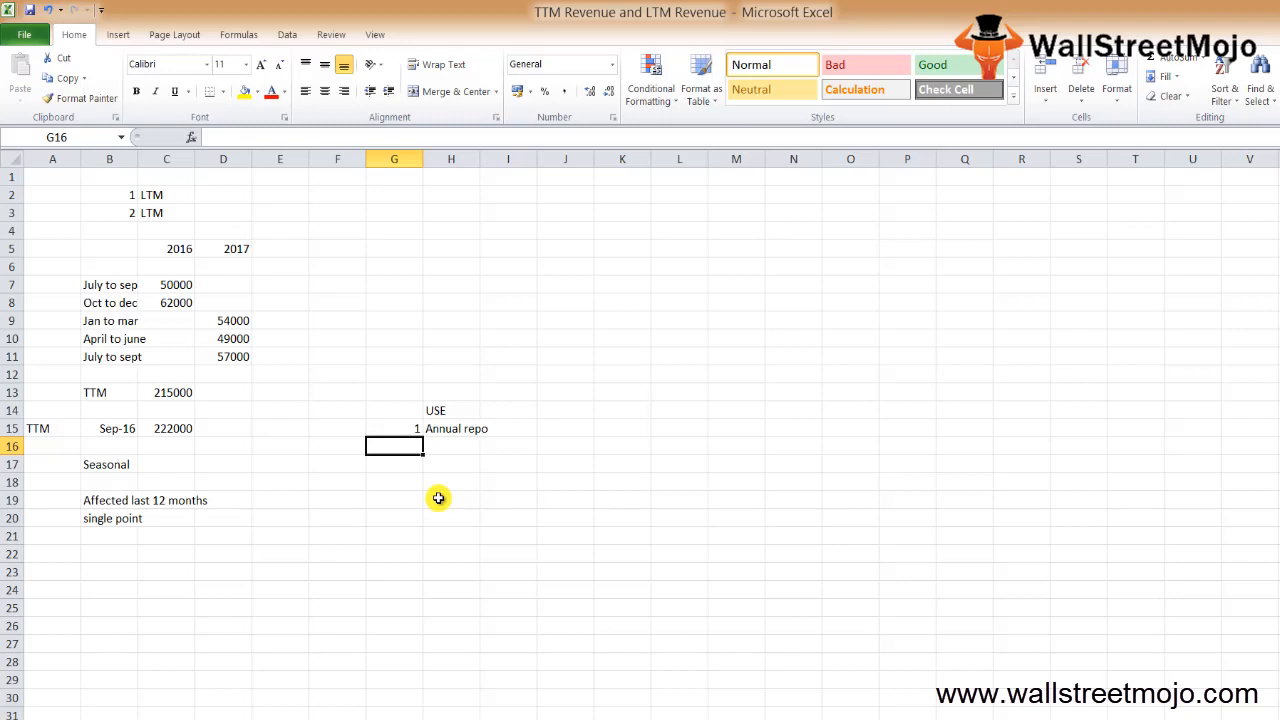
text(2)
key(Return)
key(Up)
key(Up)
key(Down)
key(Right)
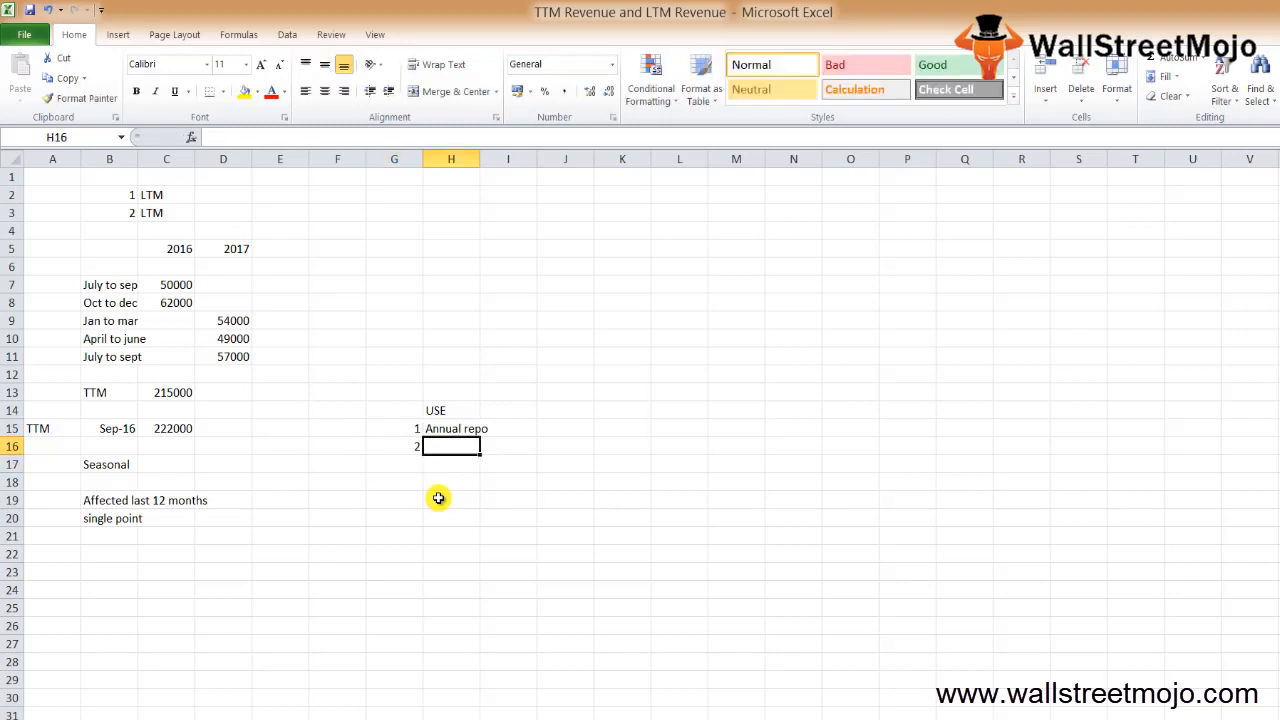
key(Up)
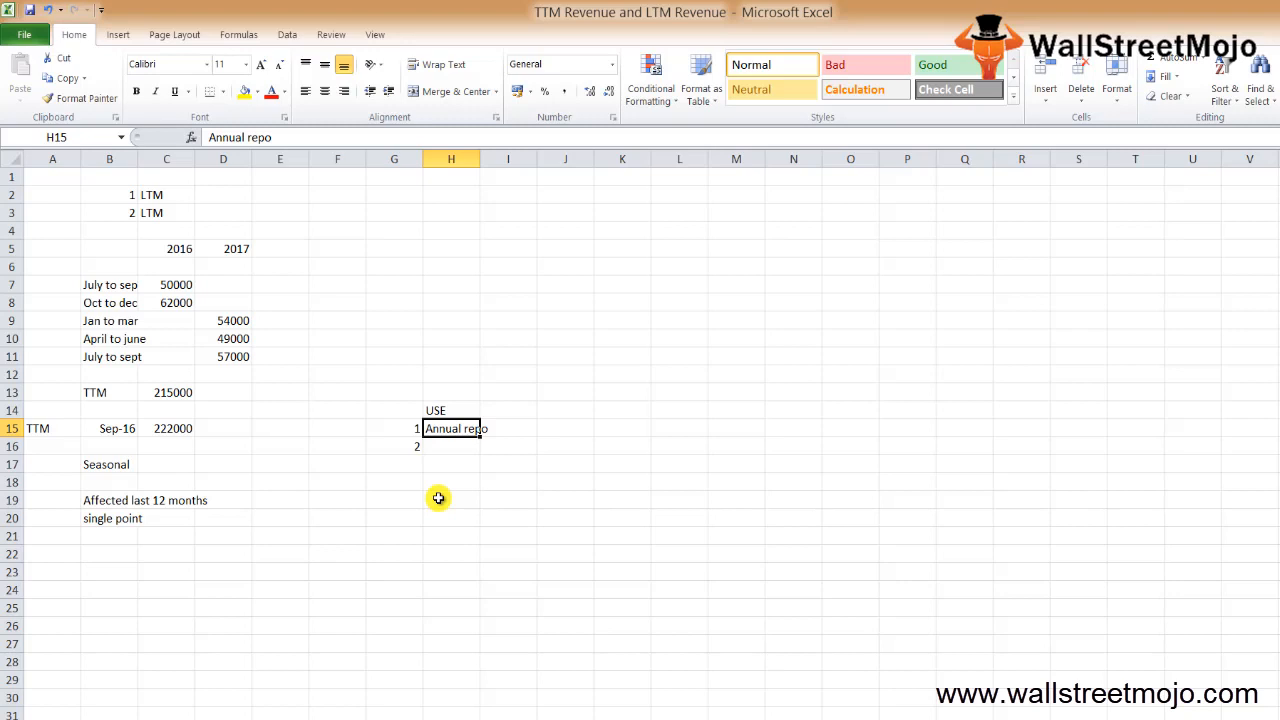
- Enter Short term meas as item 2 in H16 and number 3 in G17
key(Down)
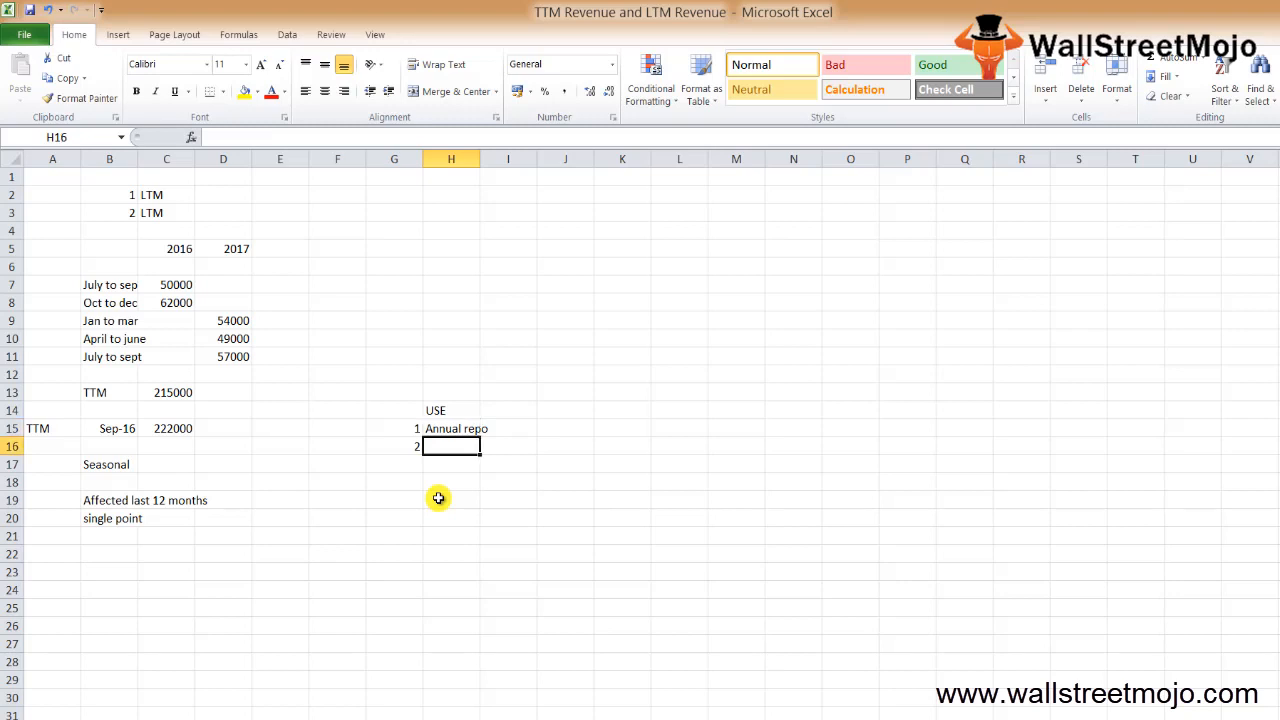
text(Short)
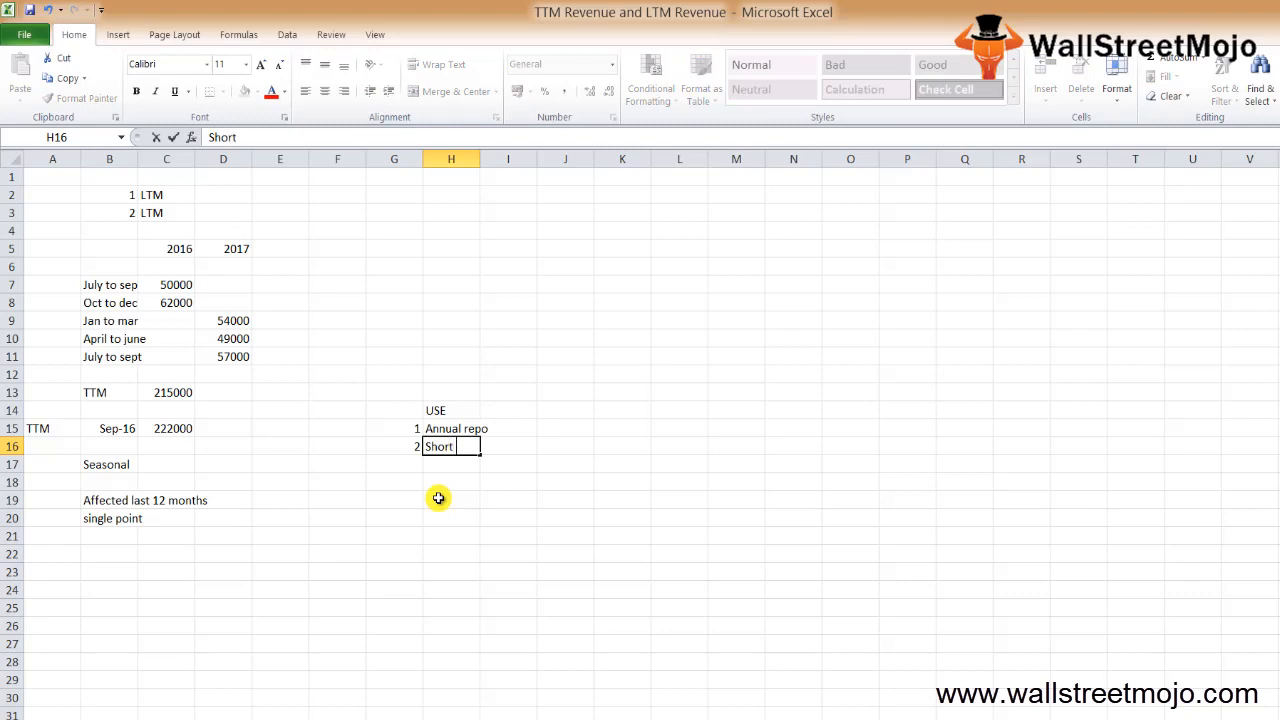
text( term)
text( meas)
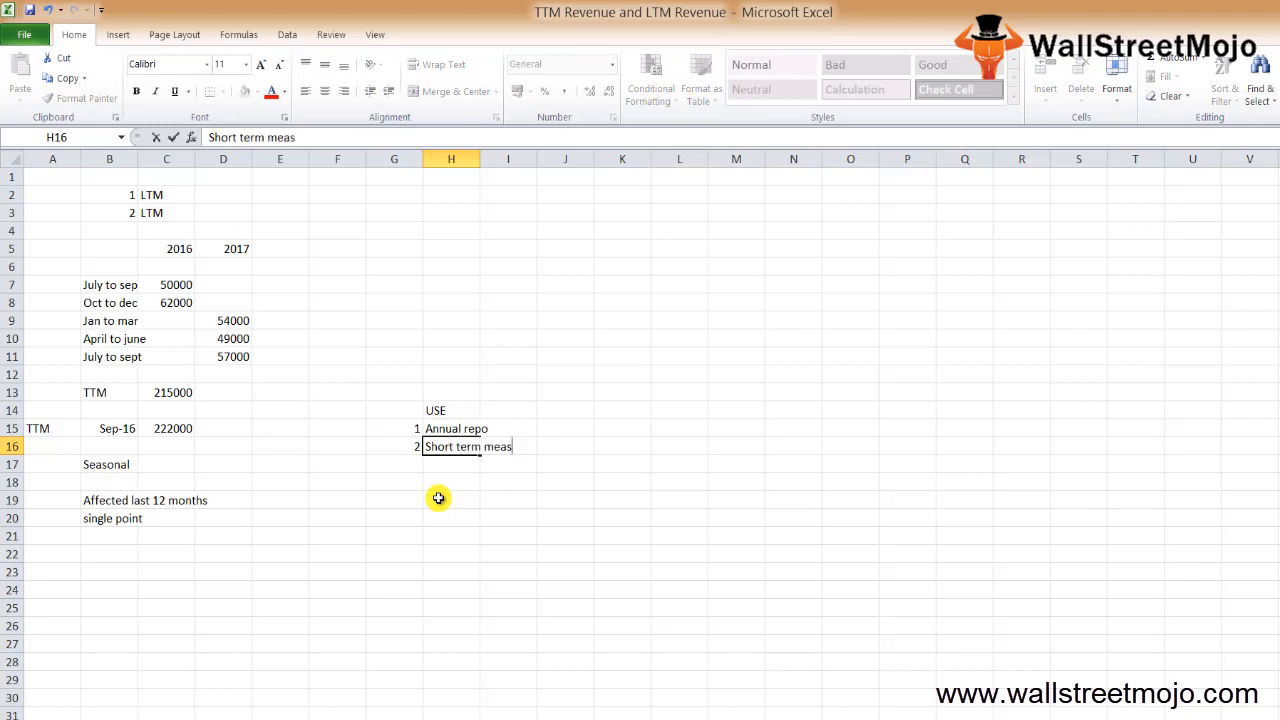
key(Return)
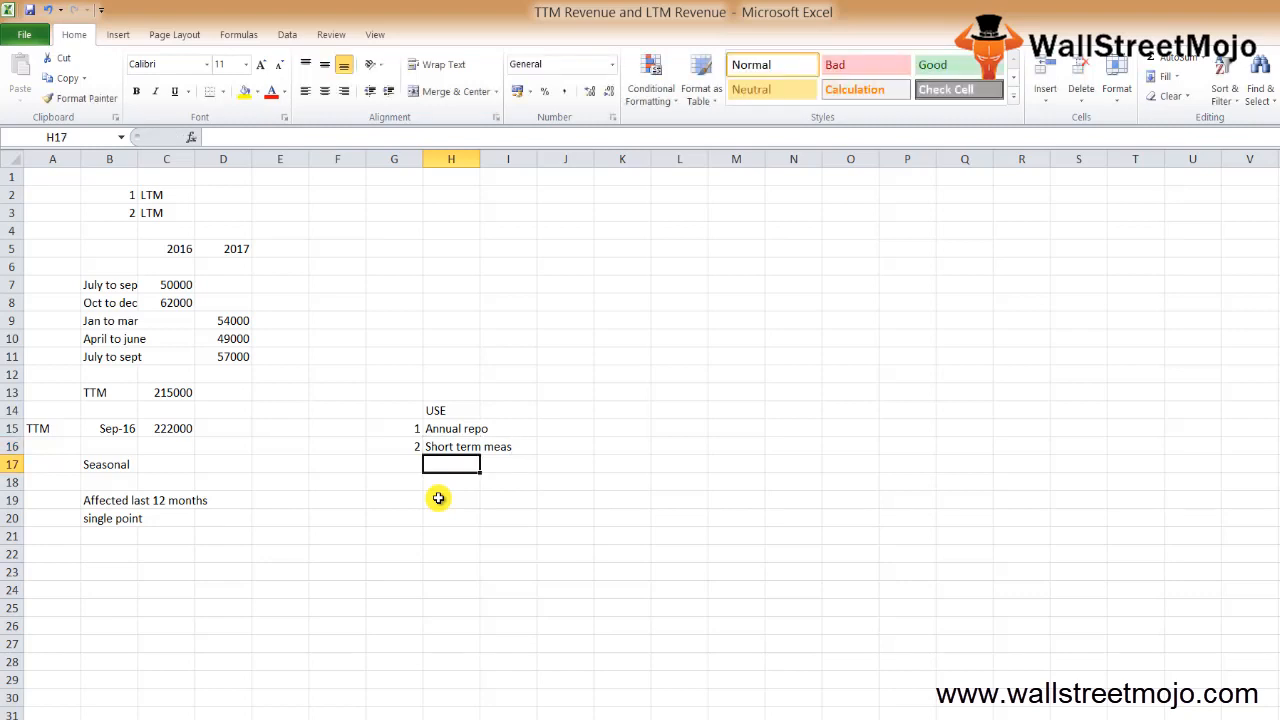
key(Left)
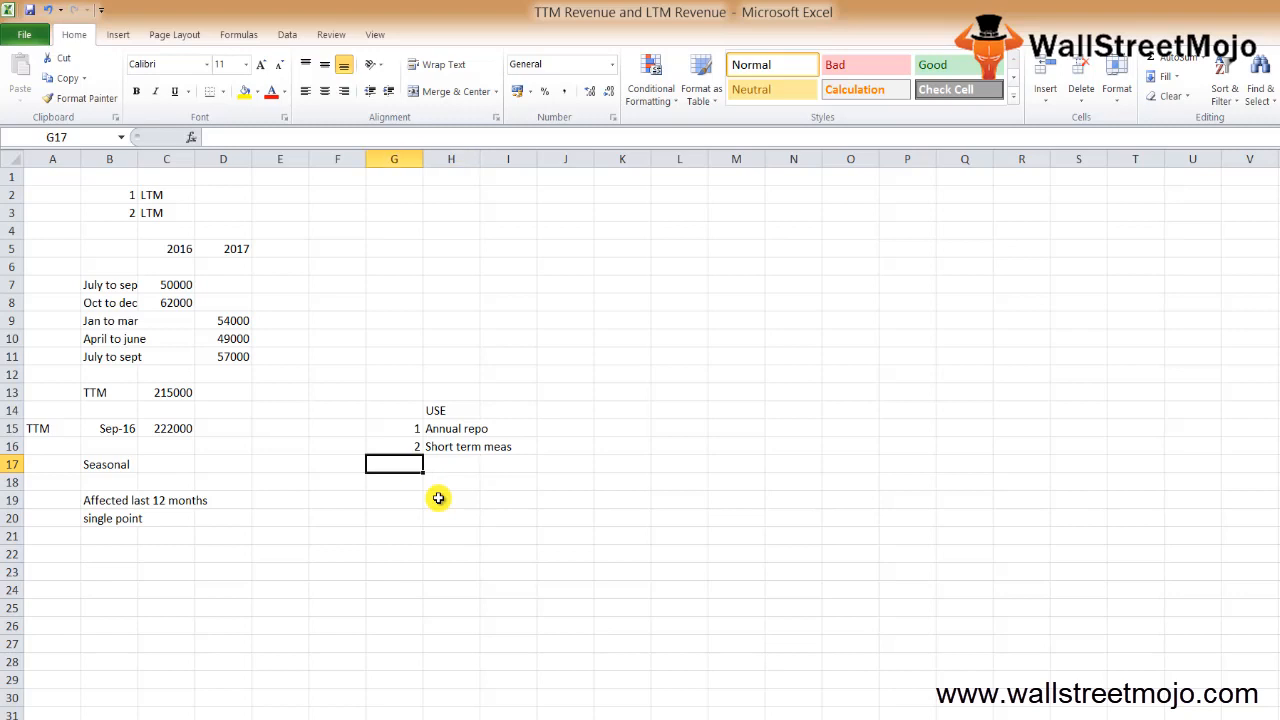
text(3)
key(Right)
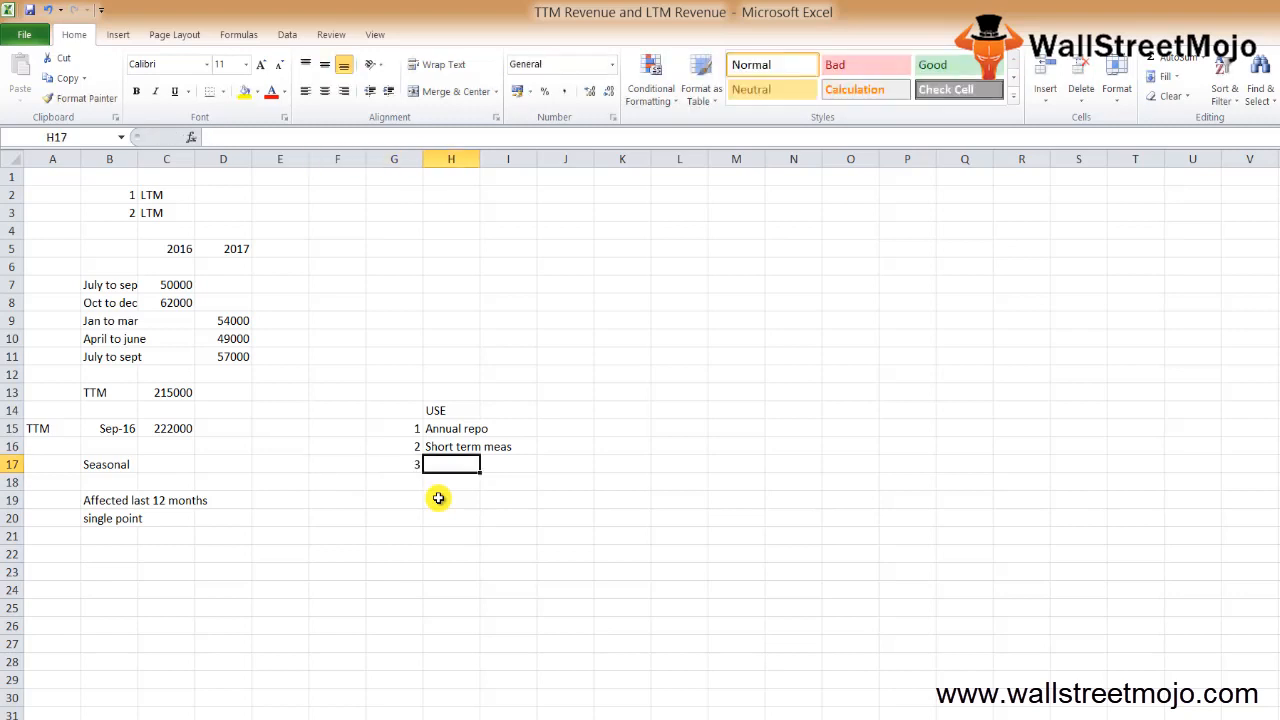
text(TT)
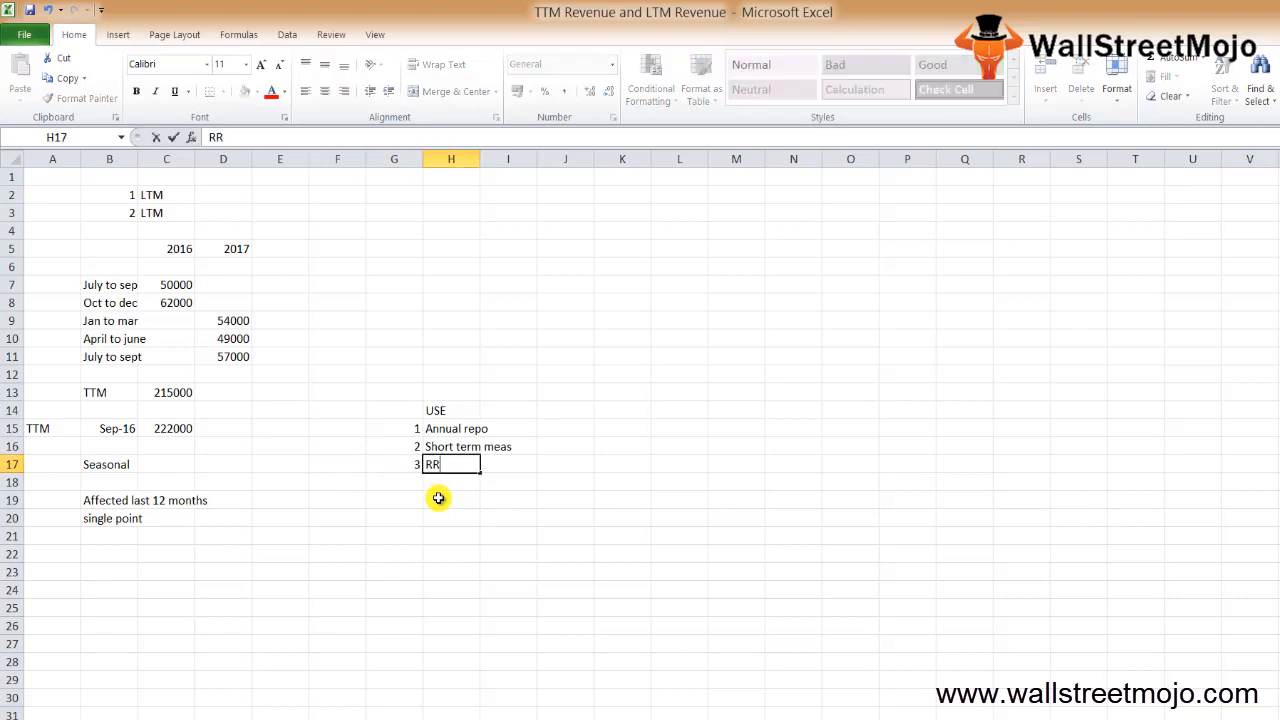
- Enter TTM as item 3 in H17 and move to G18 for number 4
key(BackSpace)
text(TM)
key(Return)
key(Left)
text(4)
- Commit number 4 in G18 and enter Last 12 m as item 4 in H18
key(Return)
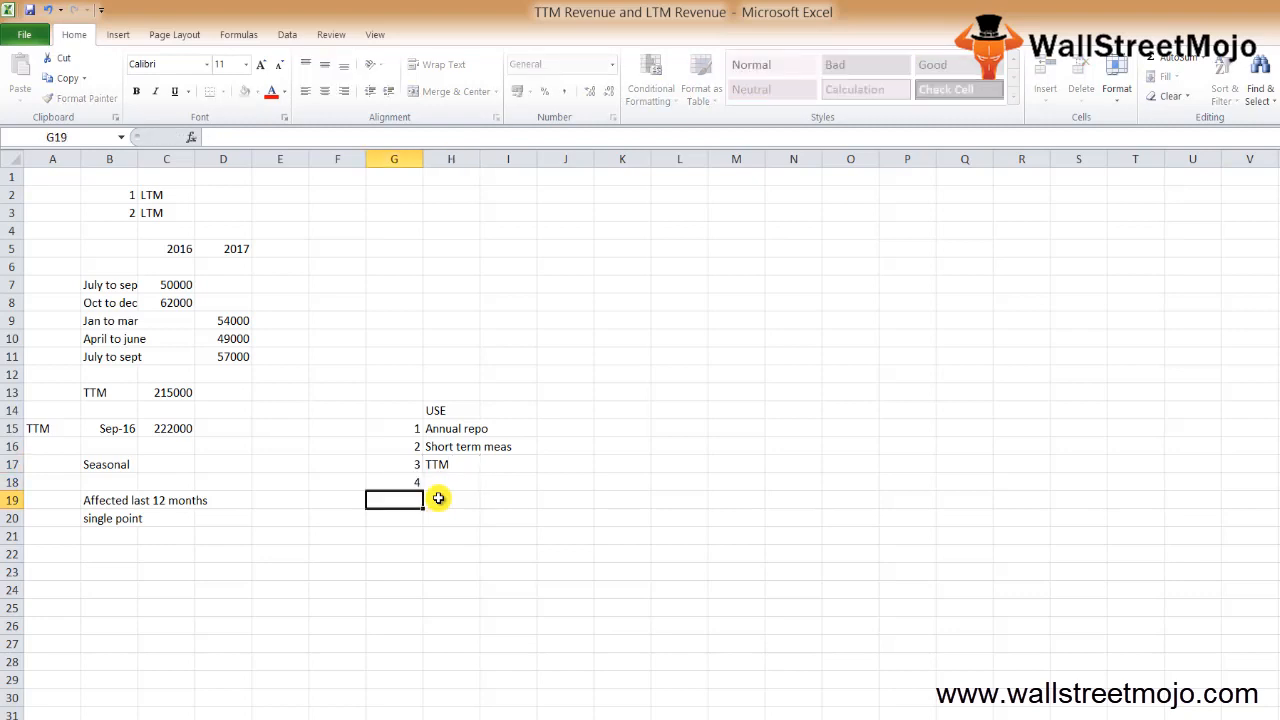
key(Up)
key(Right)
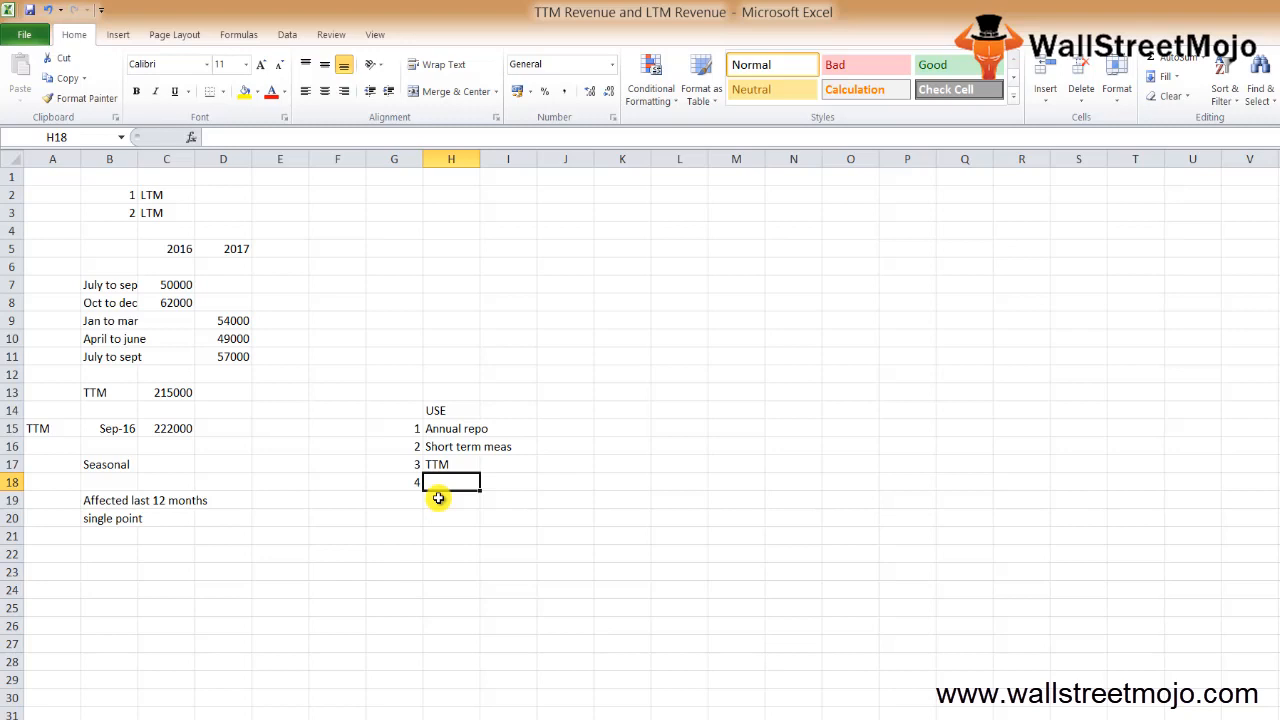
text(Last)
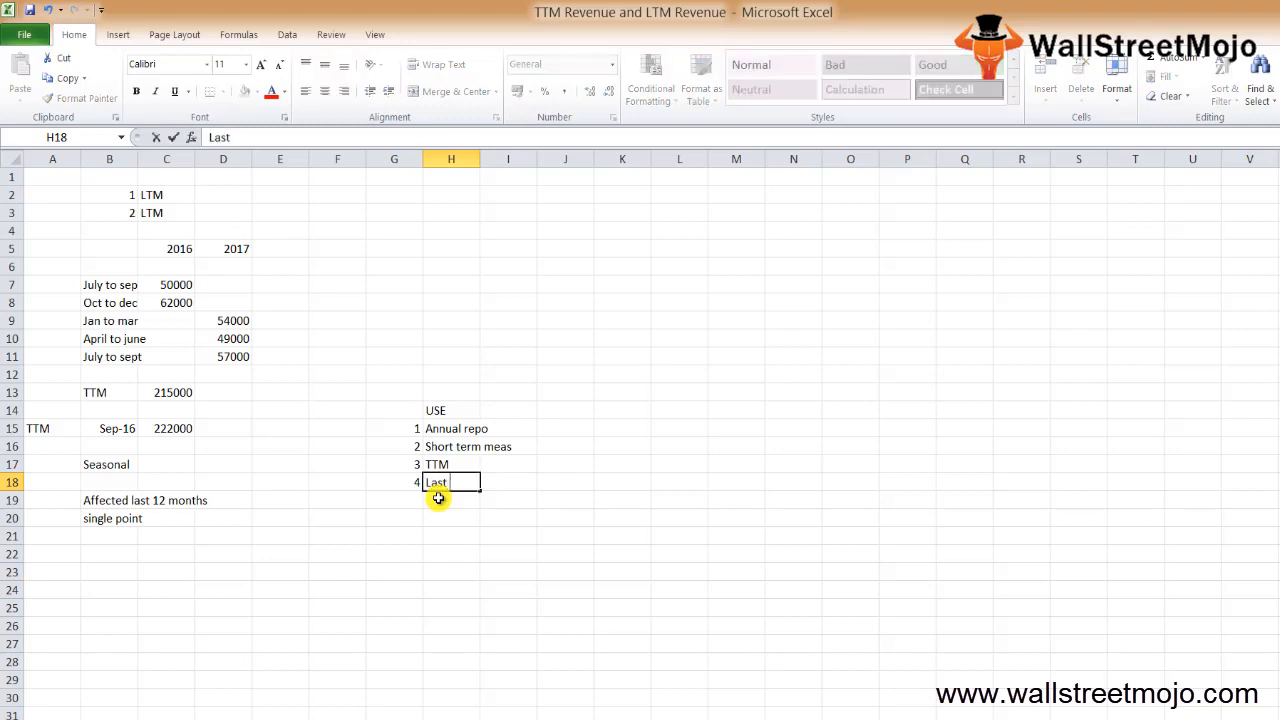
text( 12 m)
key(Return)
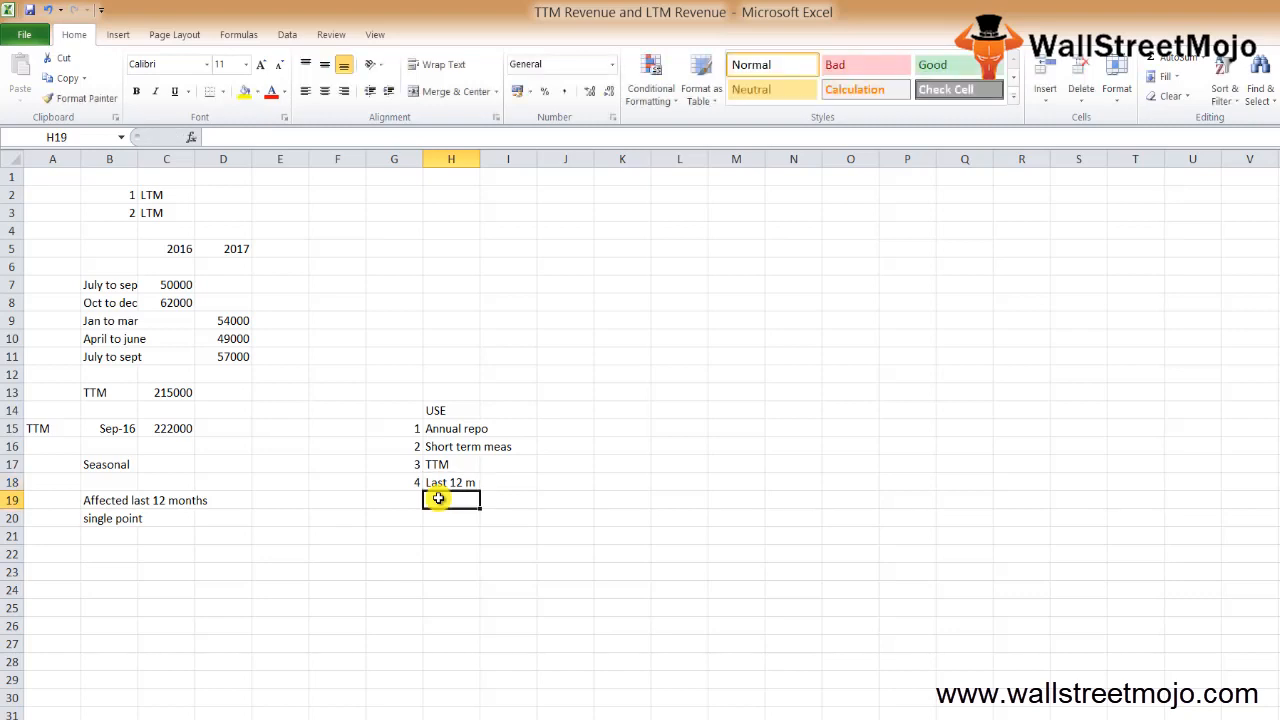
text(Relativ)
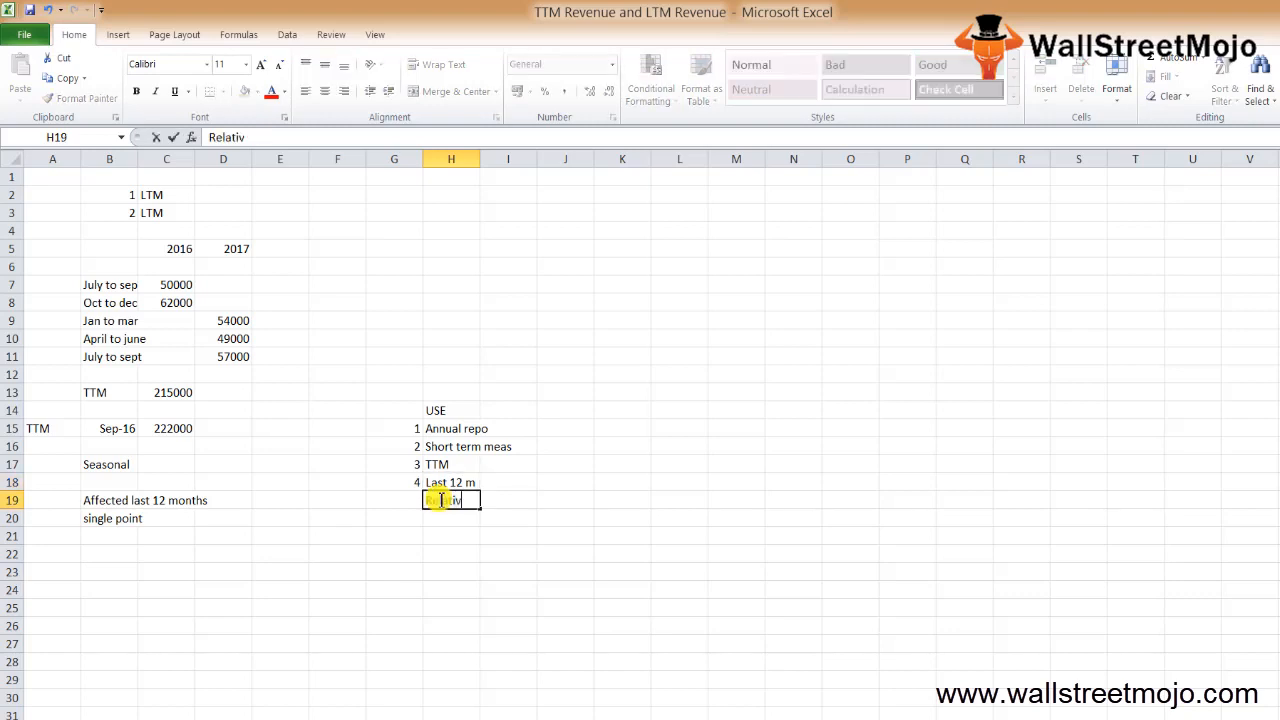
text(e)
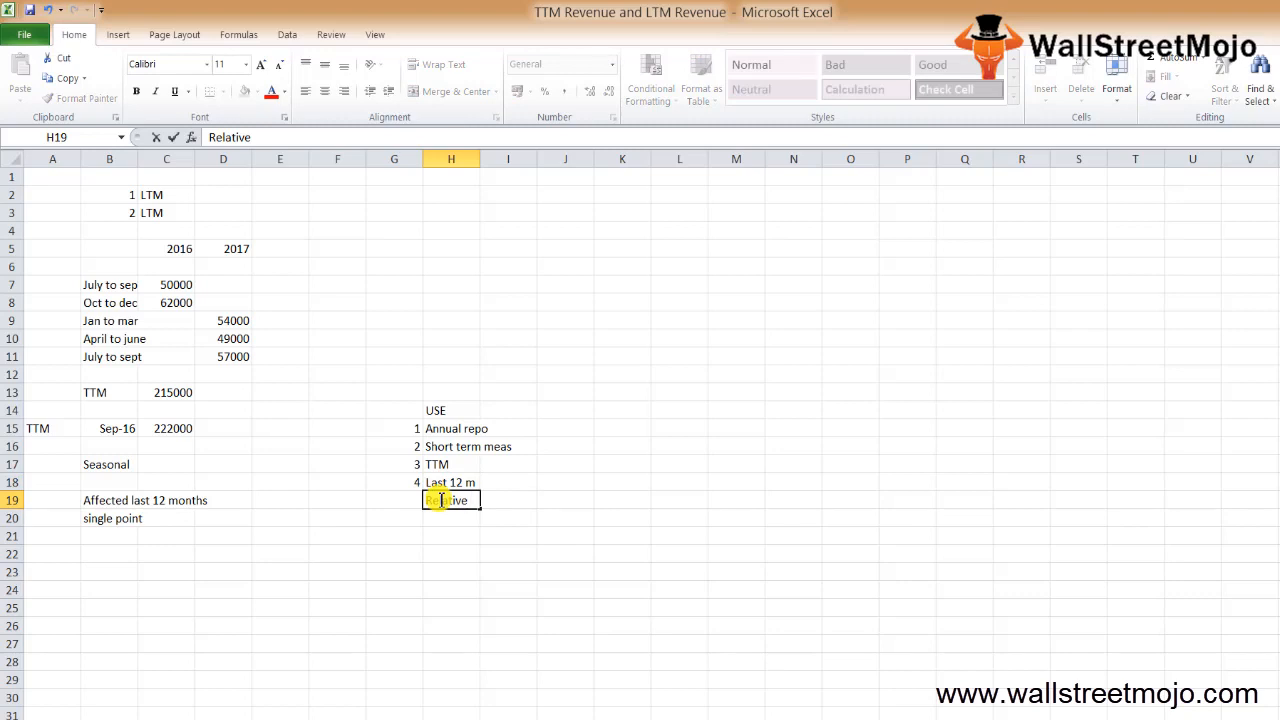